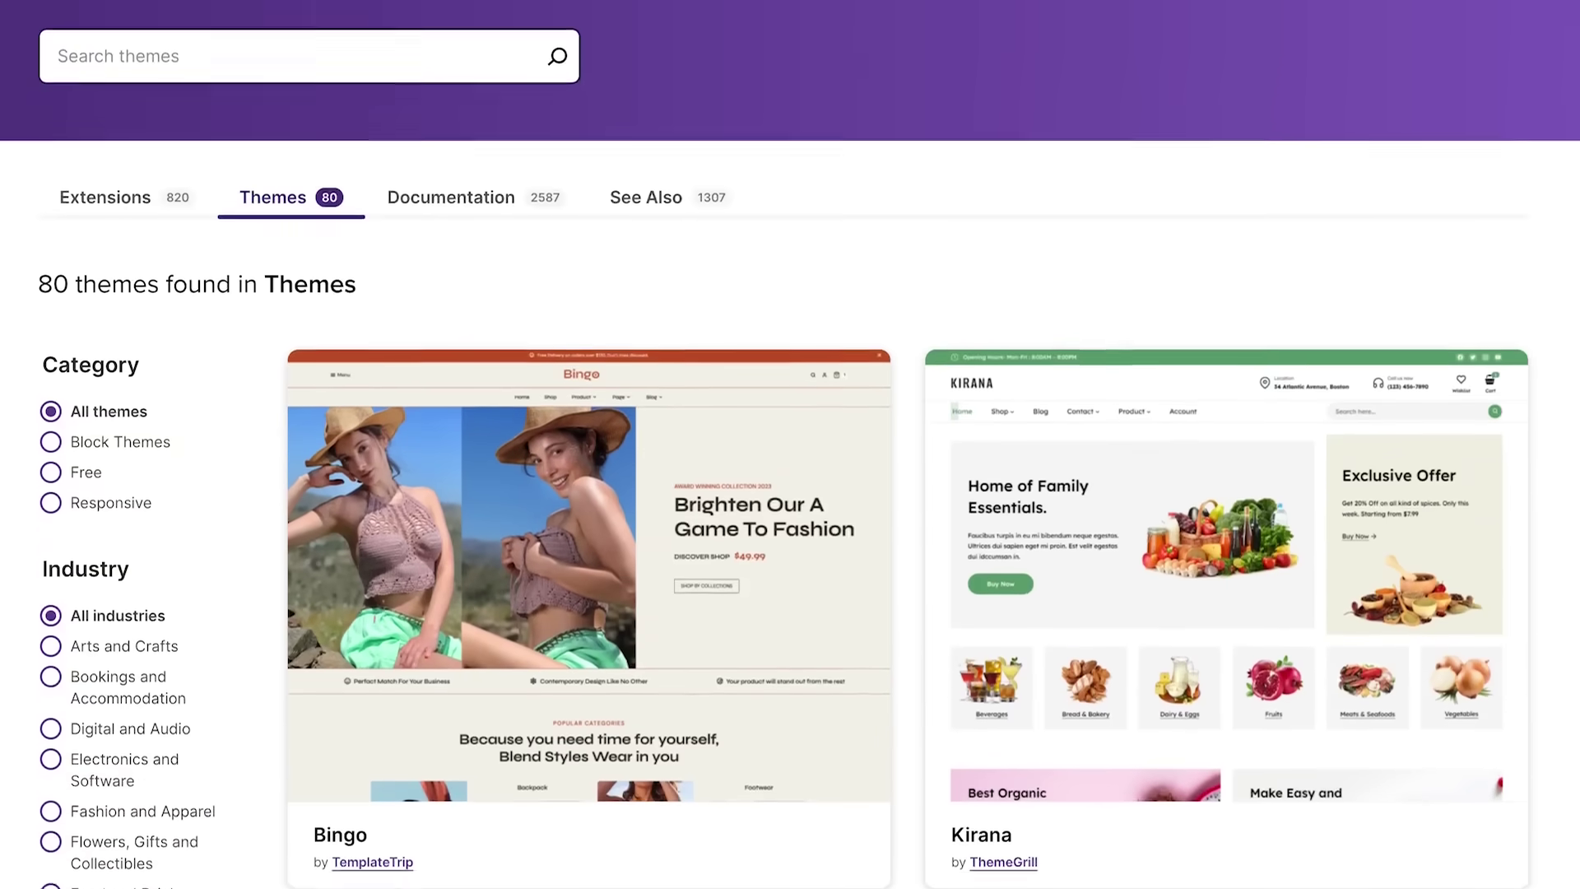
- Look through the themes listed in the WooCommerce theme marketplace
scroll(790, 444, down, 5)
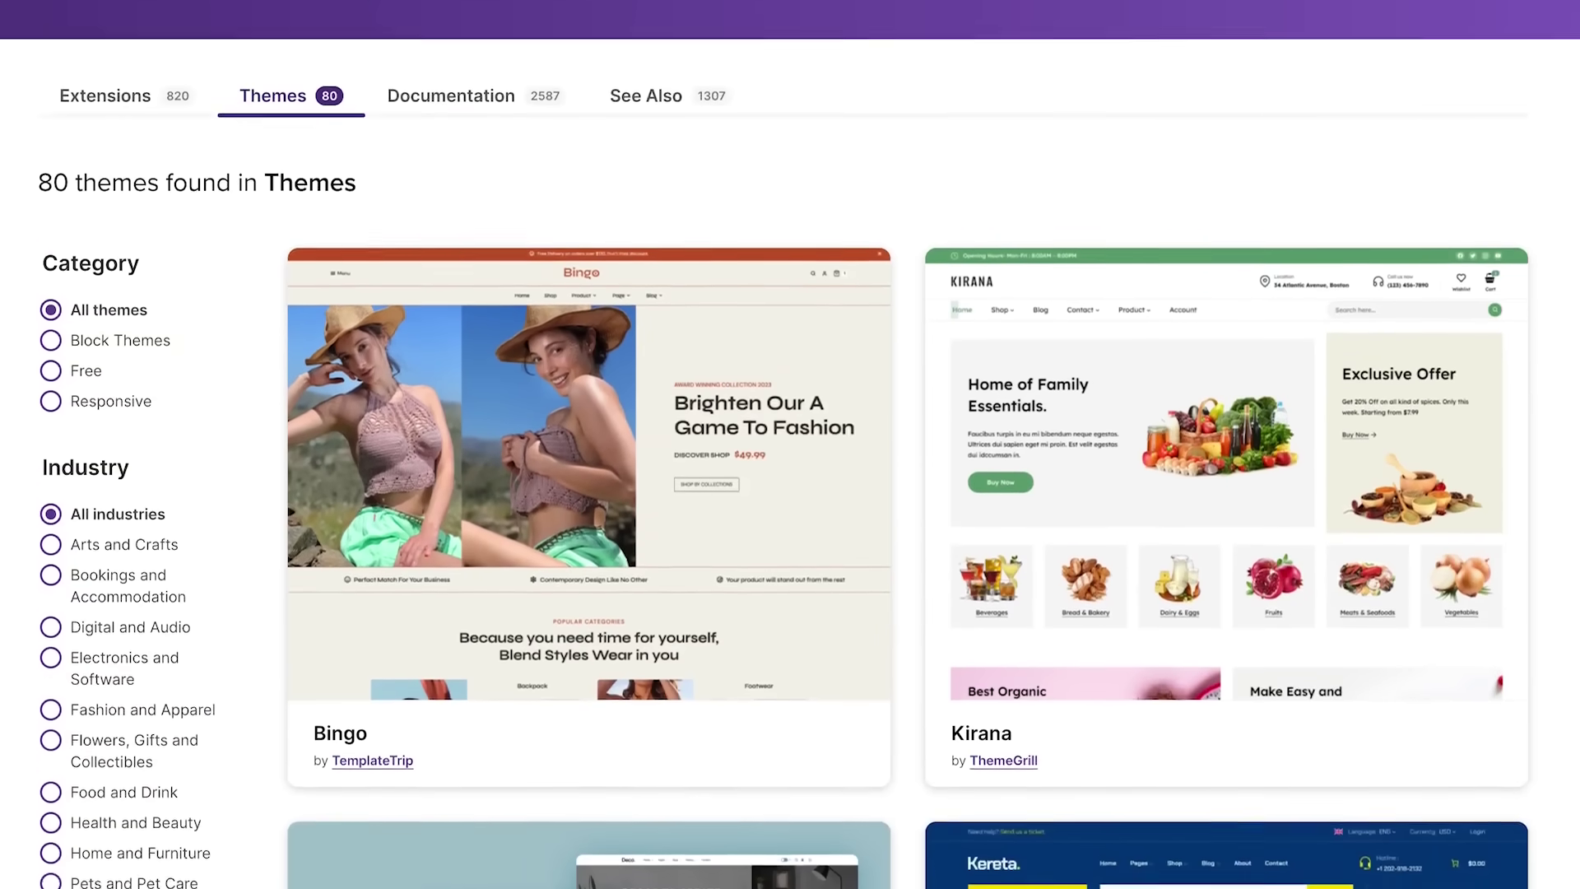
scroll(790, 444, down, 8)
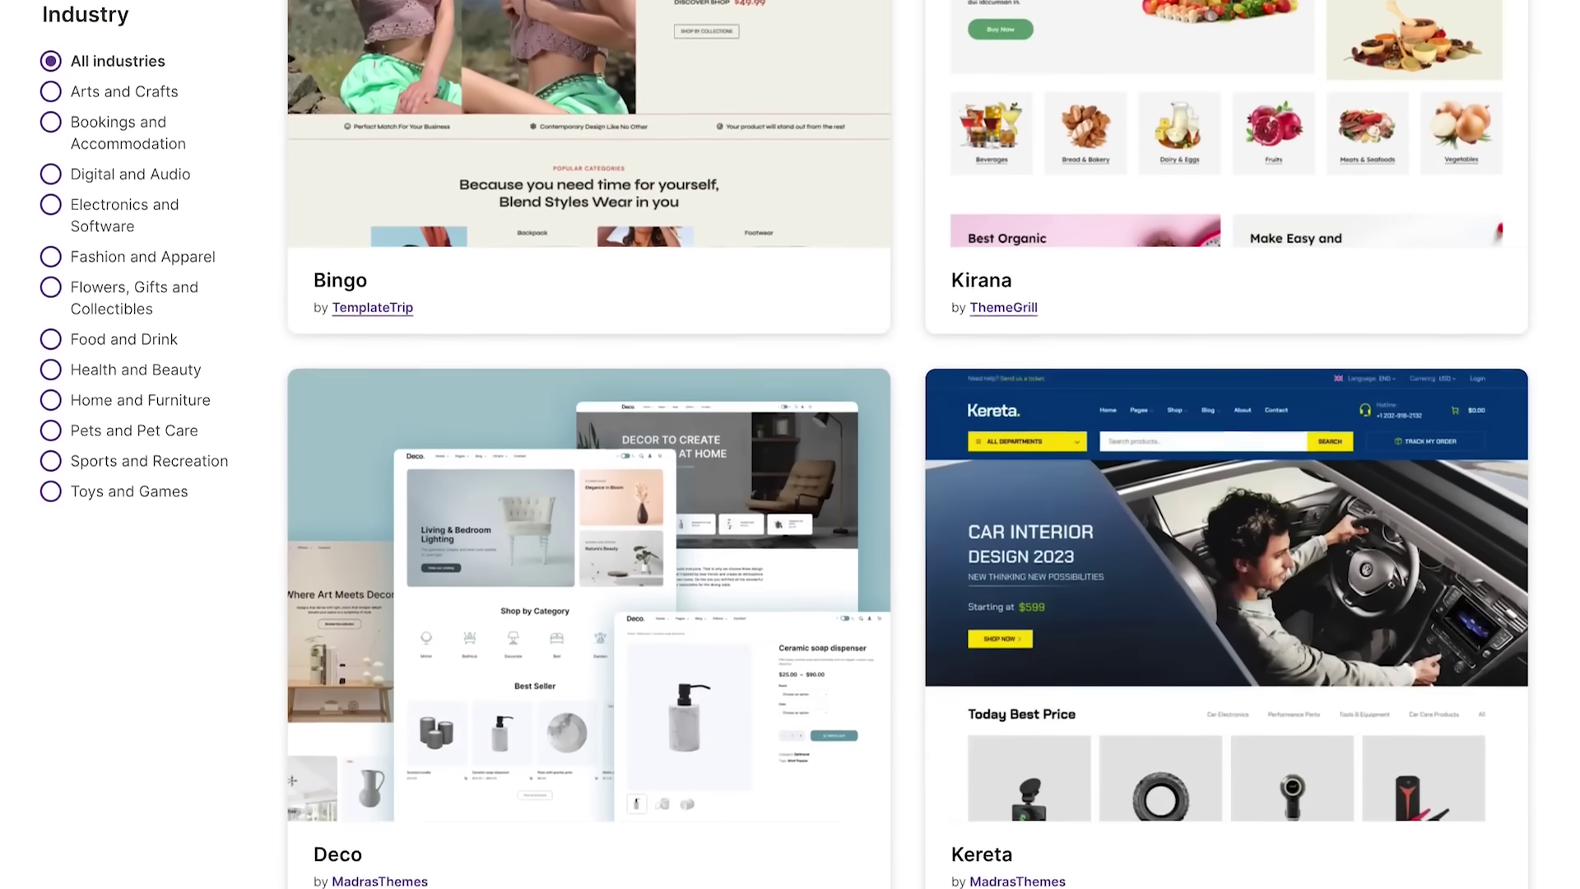
scroll(790, 444, down, 3)
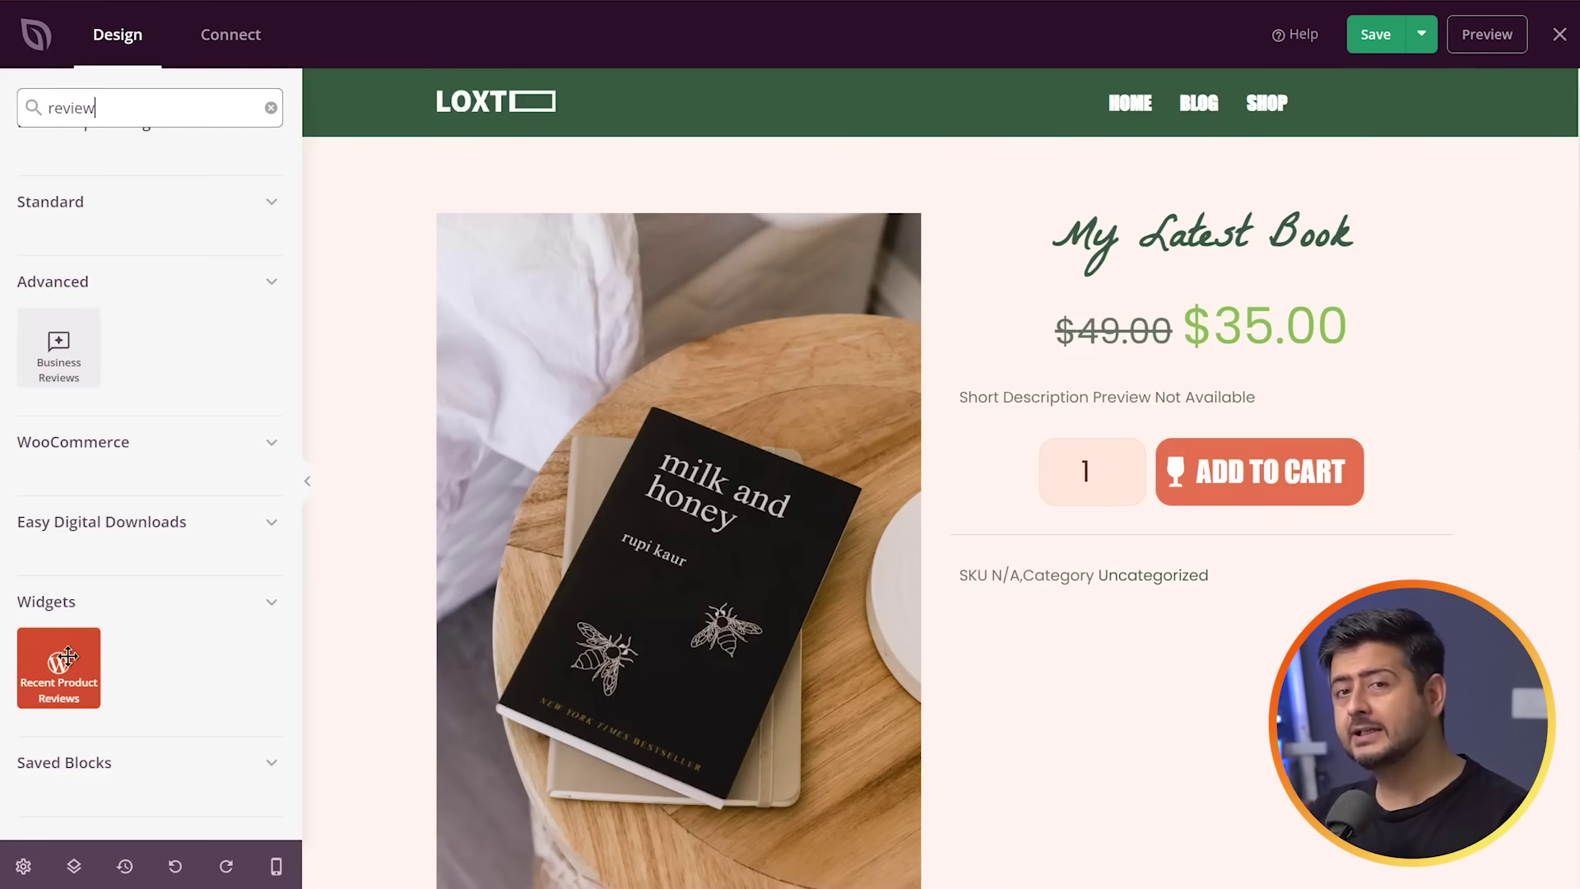
- Place the Recent Product Reviews widget below the SKU and category line in the product page design
drag(67, 656, 1335, 624)
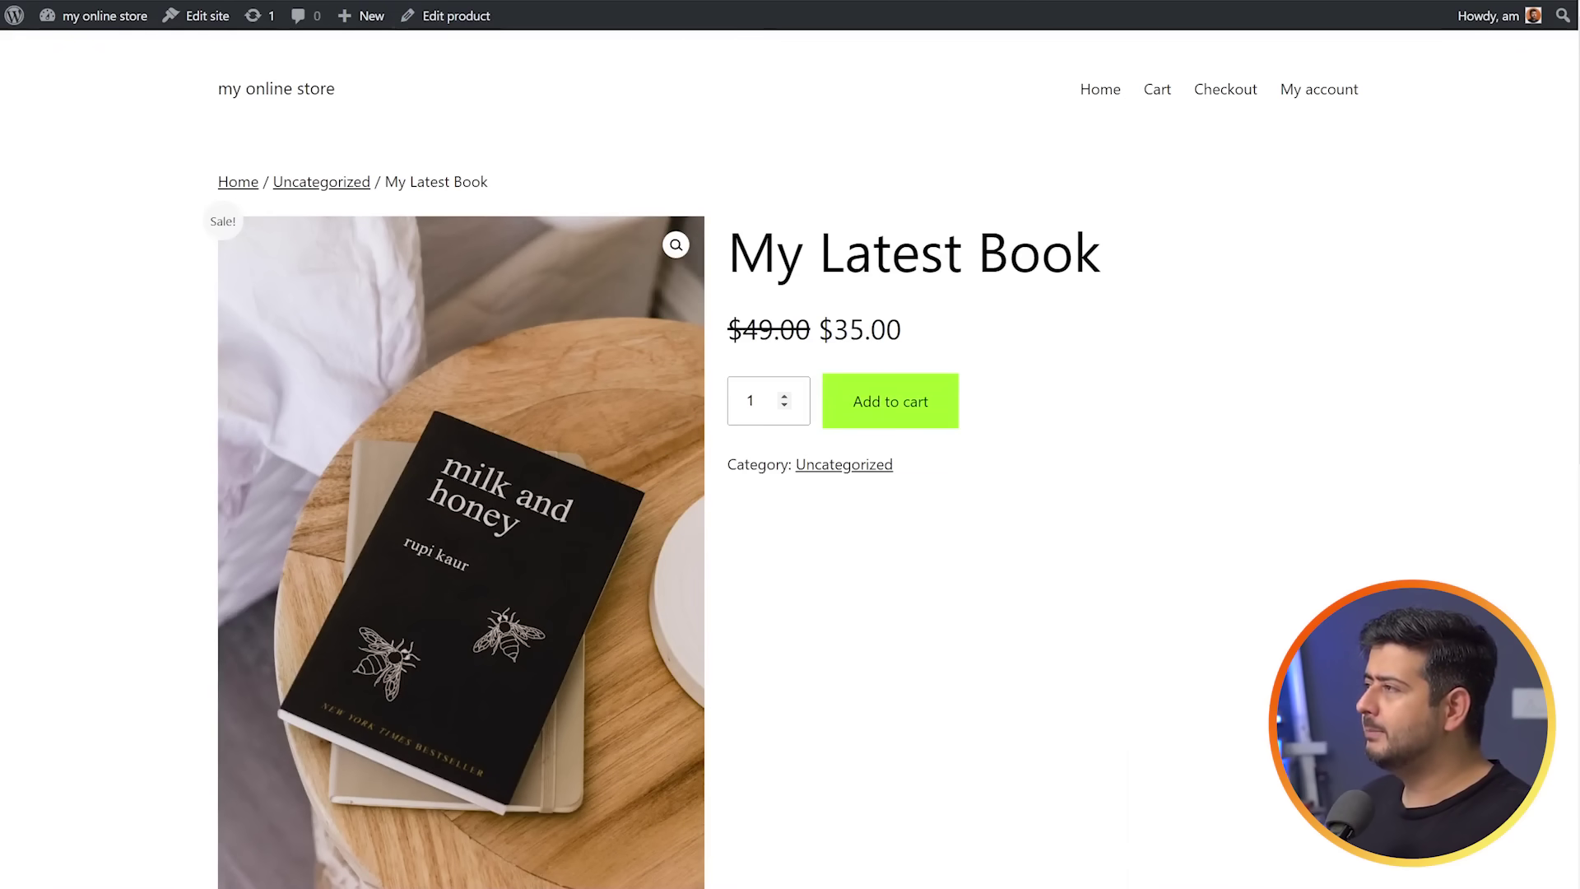
- Go from the product page to the WordPress dashboard and open the upload form for adding a new plugin
click(104, 16)
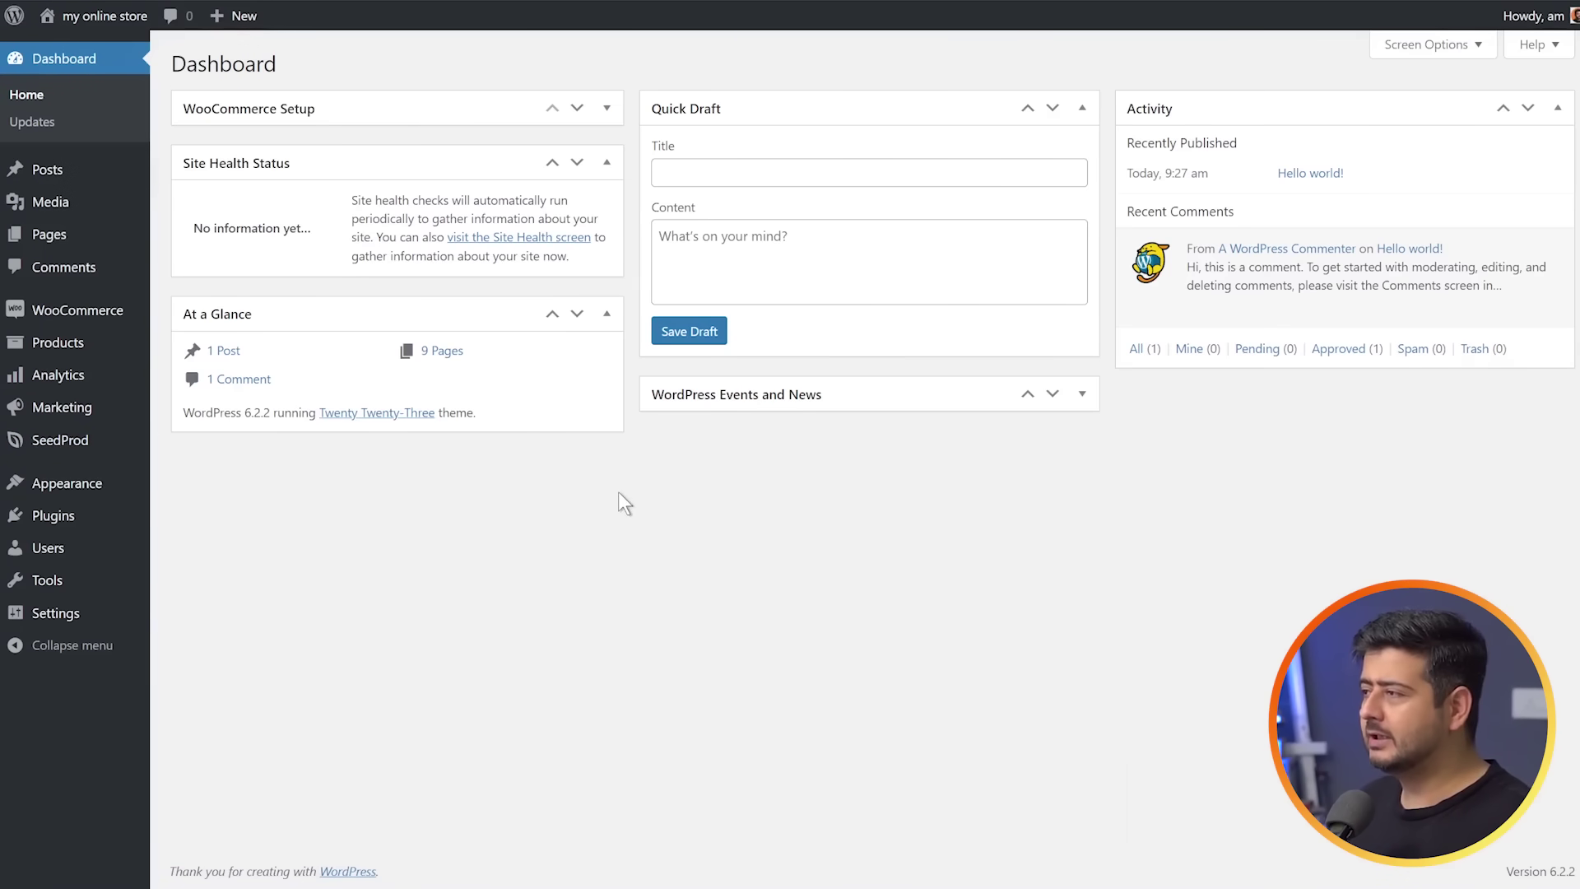
mouse_move(58, 518)
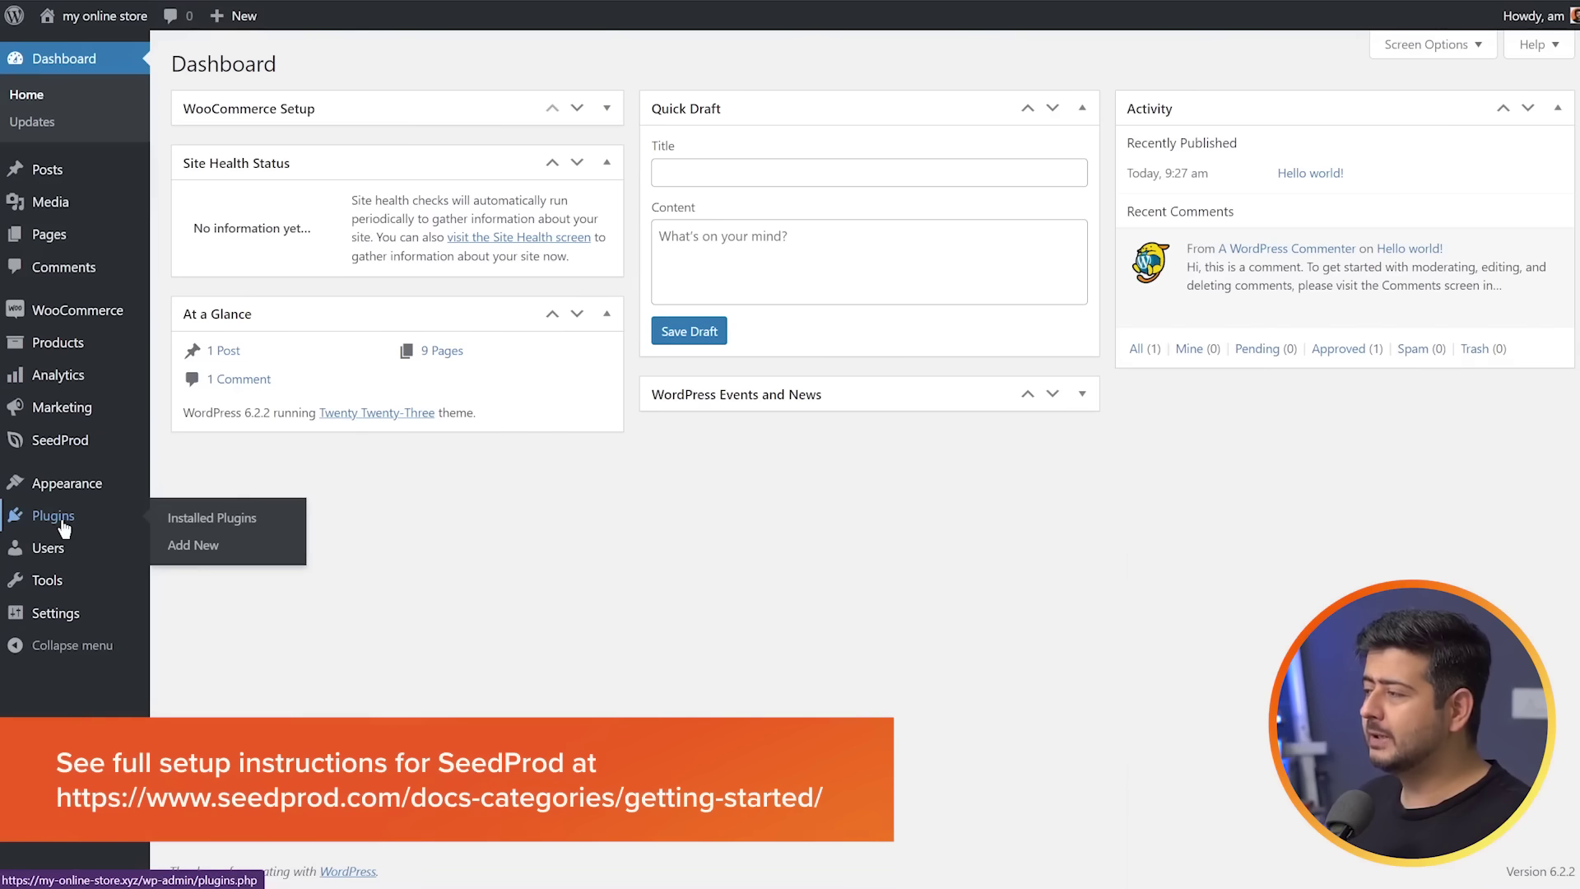
click(191, 546)
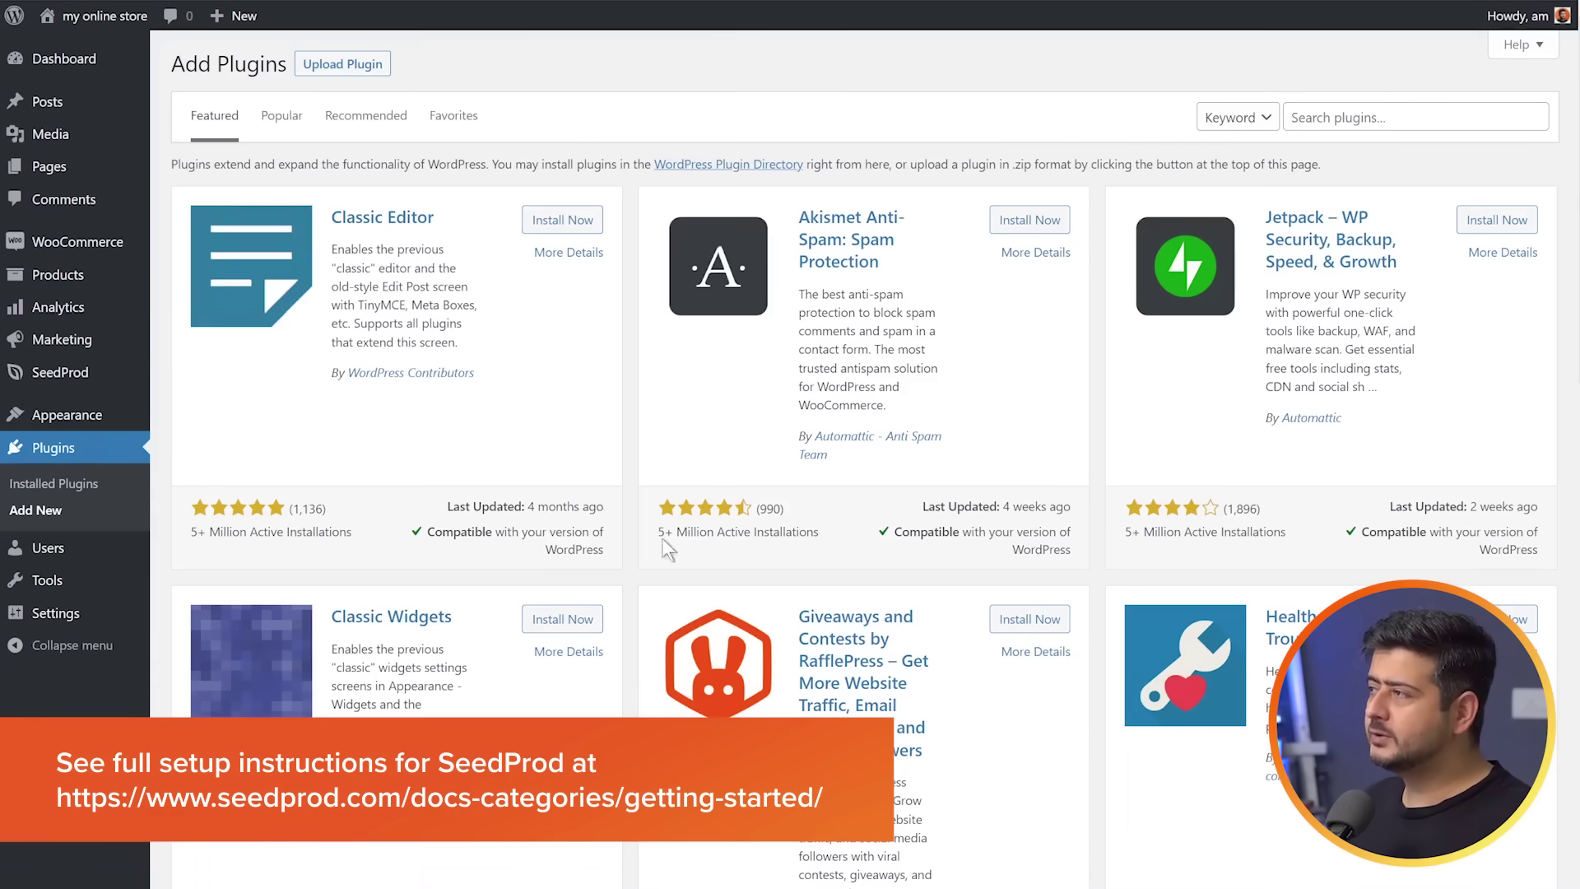
click(381, 70)
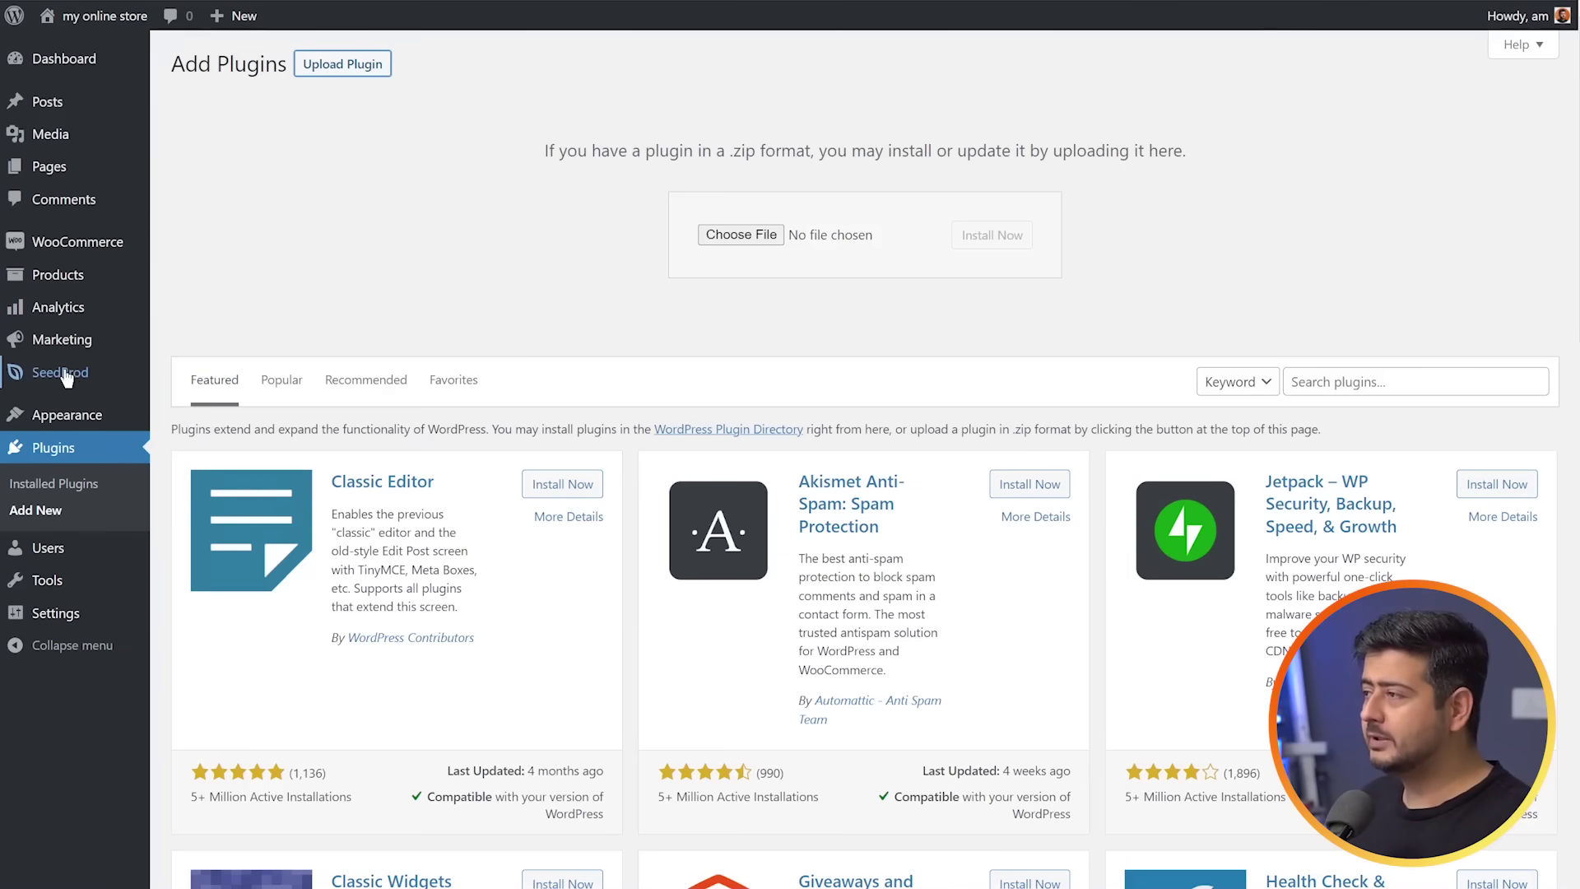
- Open the theme template kits in SeedProd's Theme Builder and filter them to WooCommerce
mouse_move(66, 374)
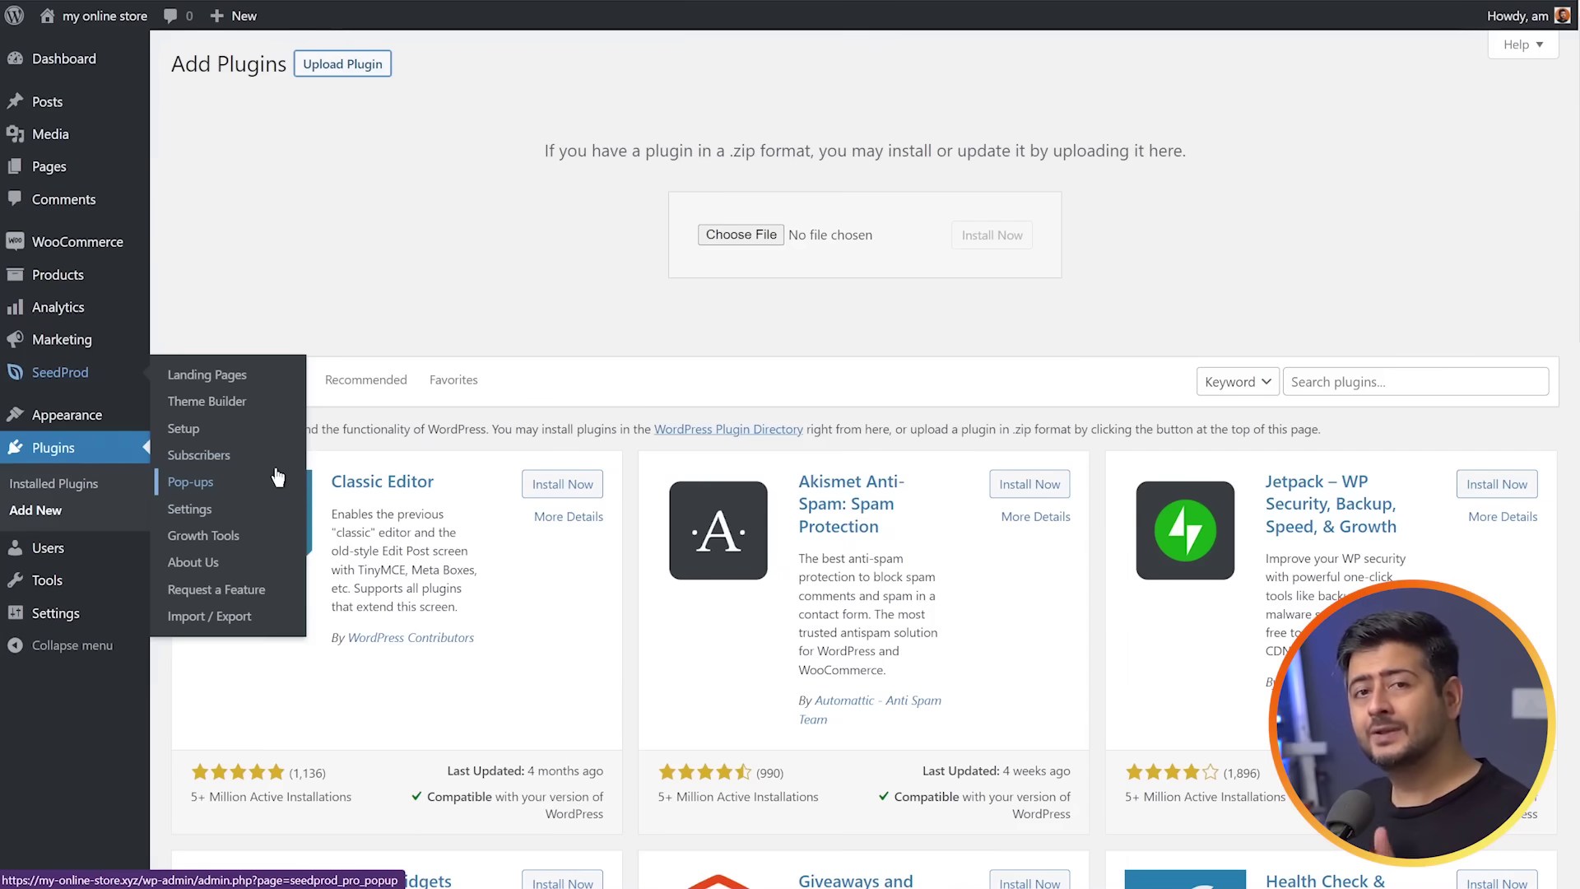
click(235, 412)
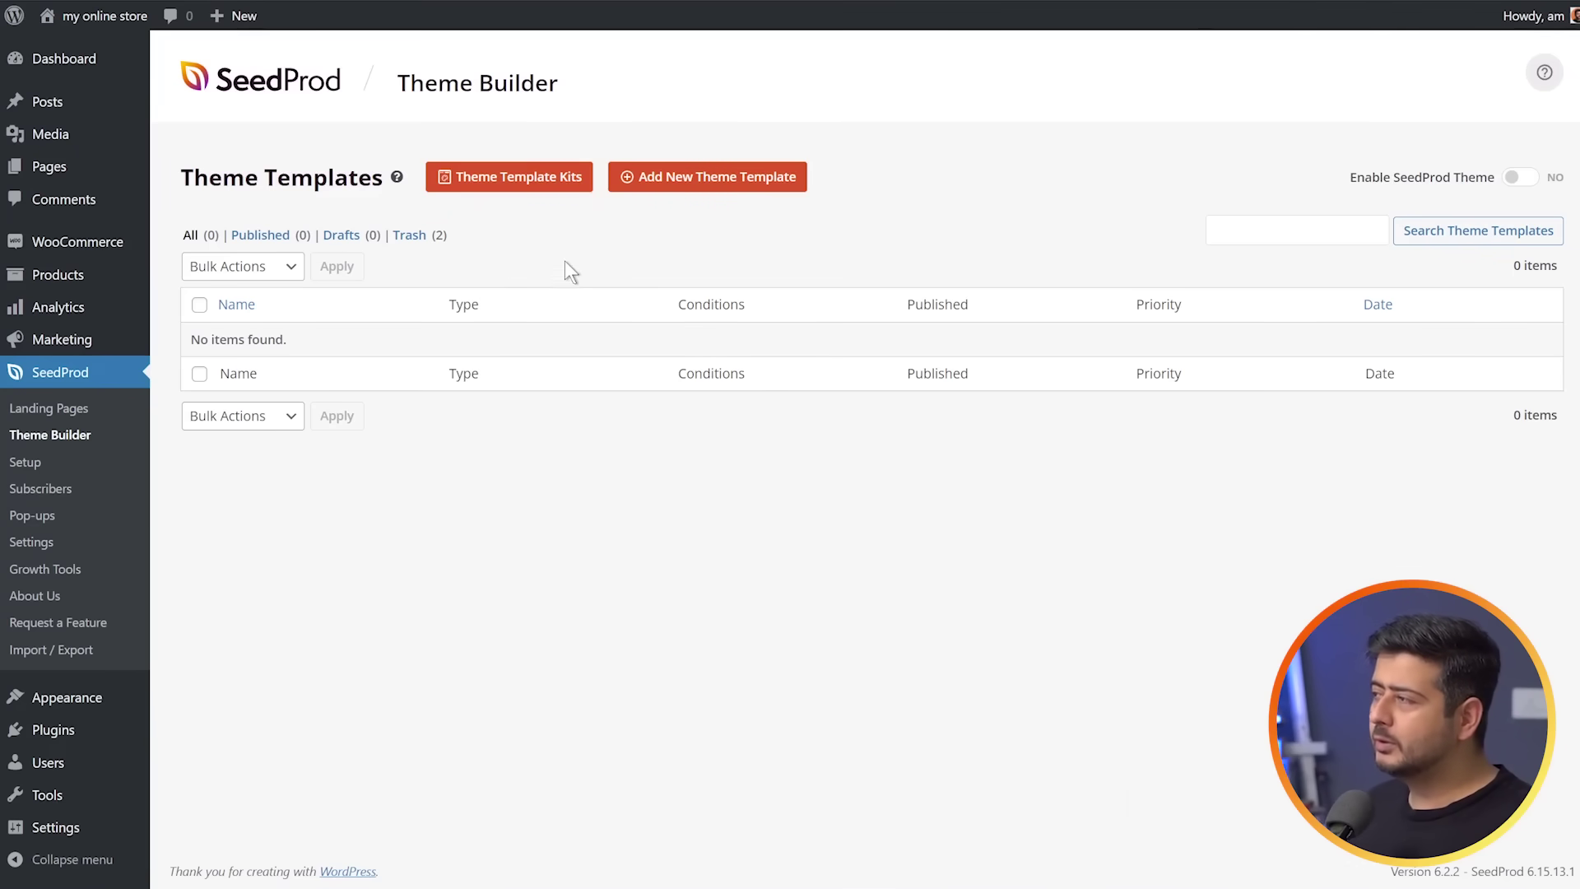
click(516, 181)
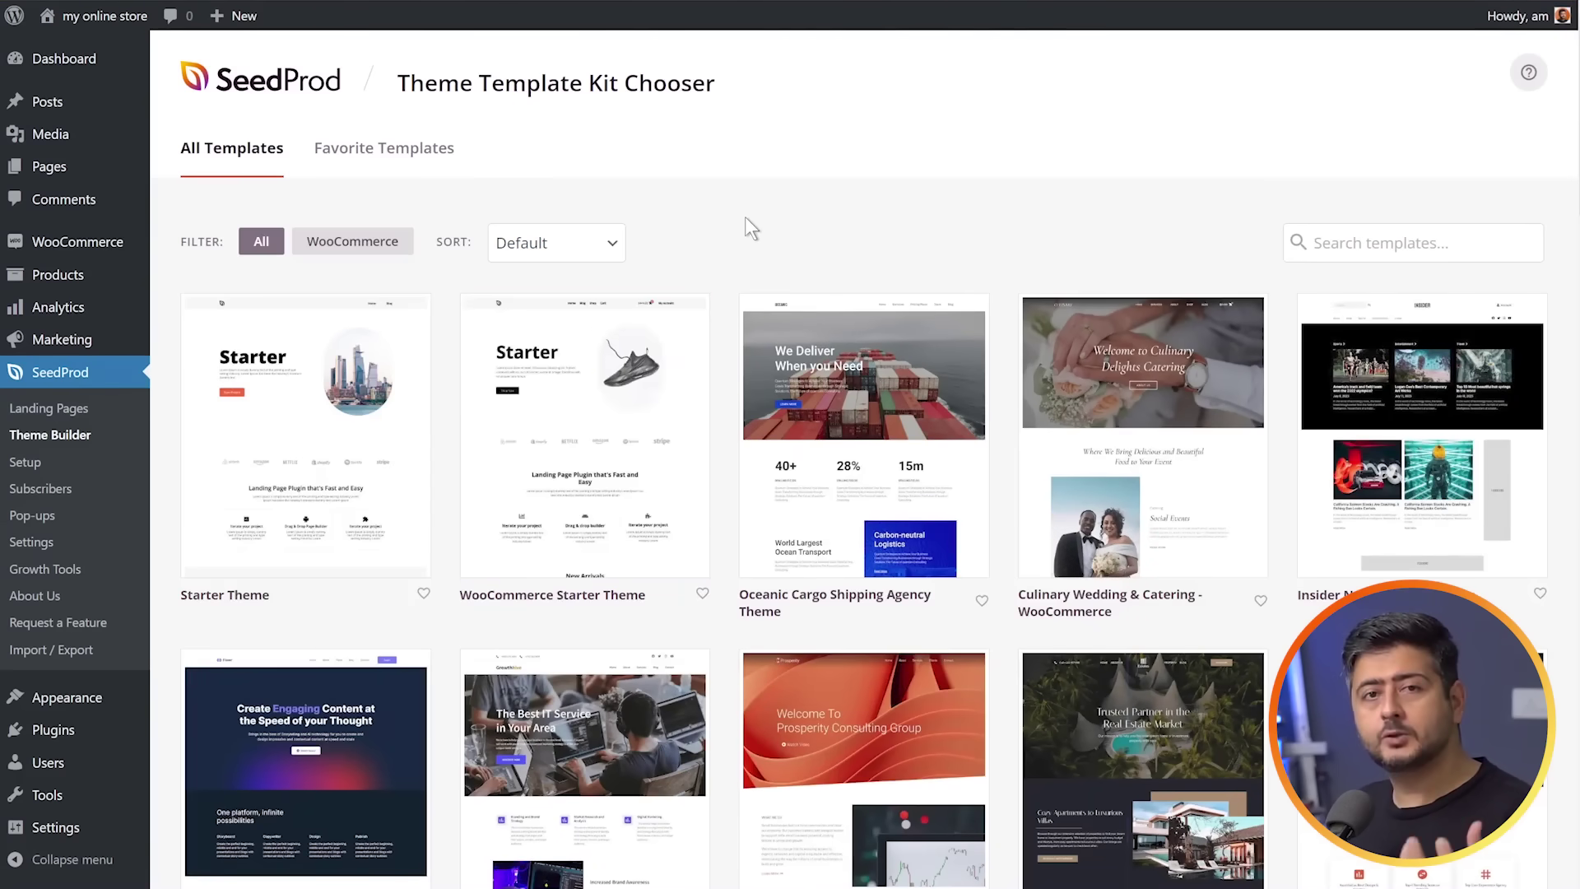
click(338, 244)
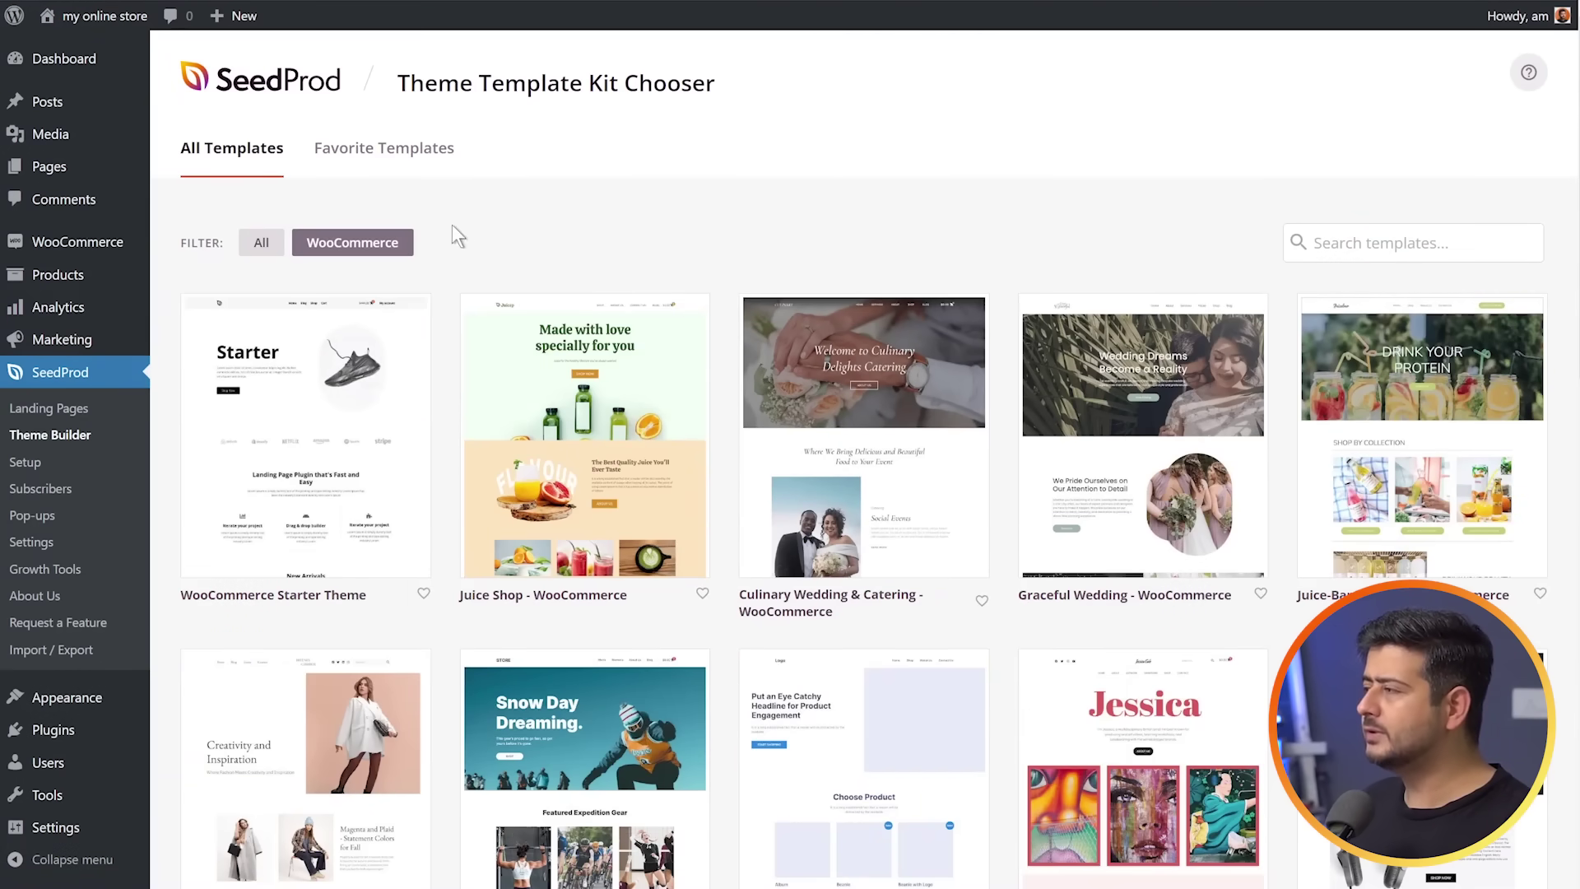
- Browse the WooCommerce template kits to compare the available store designs
scroll(435, 236, down, 7)
scroll(436, 234, down, 7)
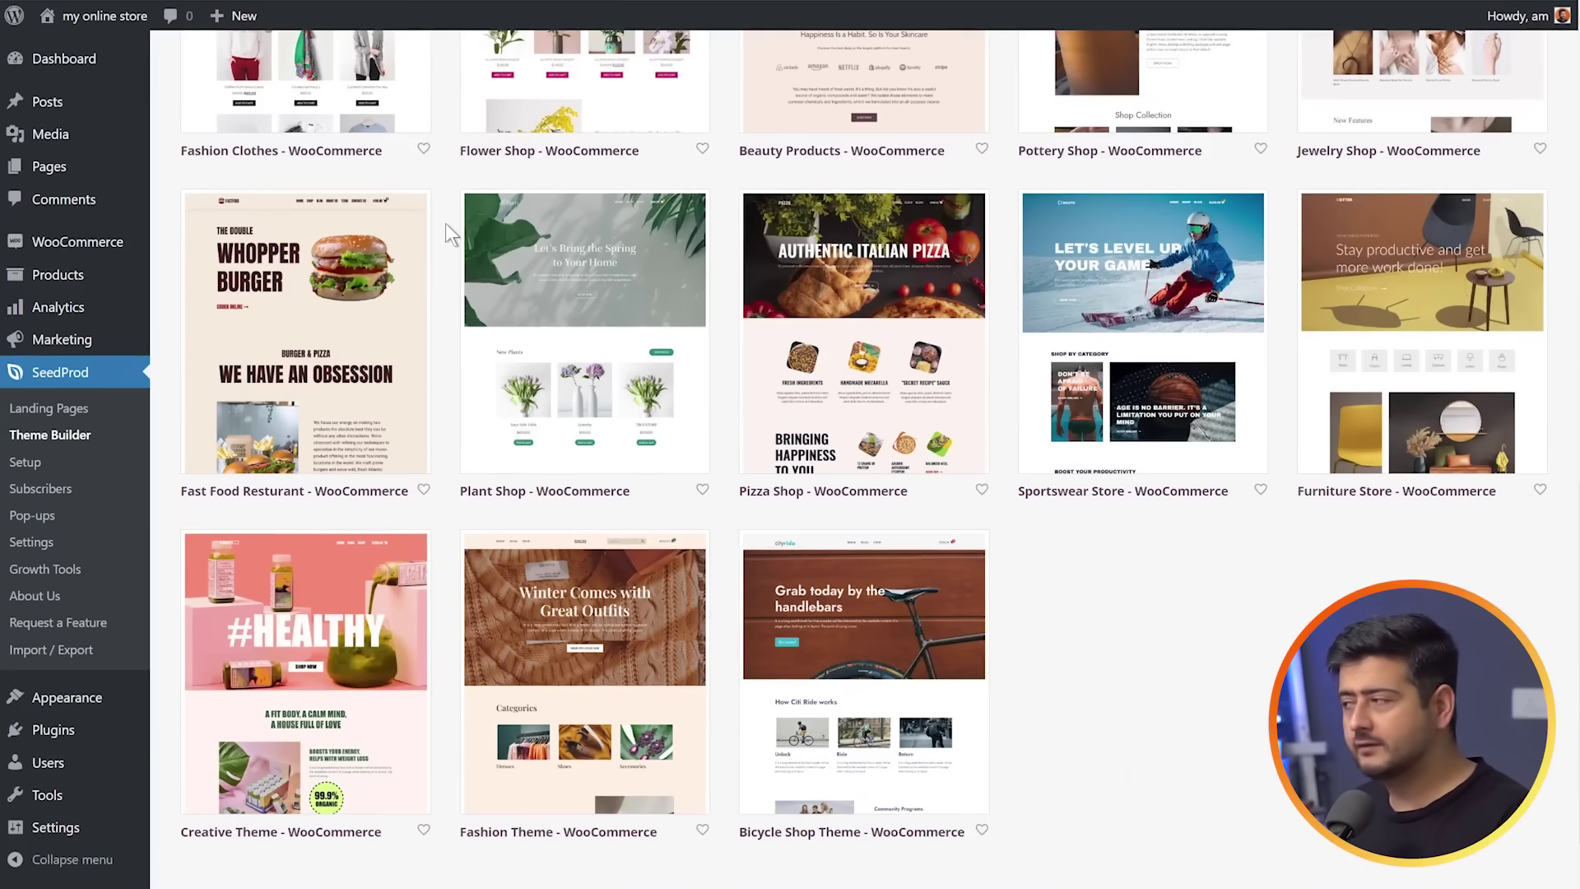
scroll(446, 224, down, 1)
scroll(446, 228, up, 7)
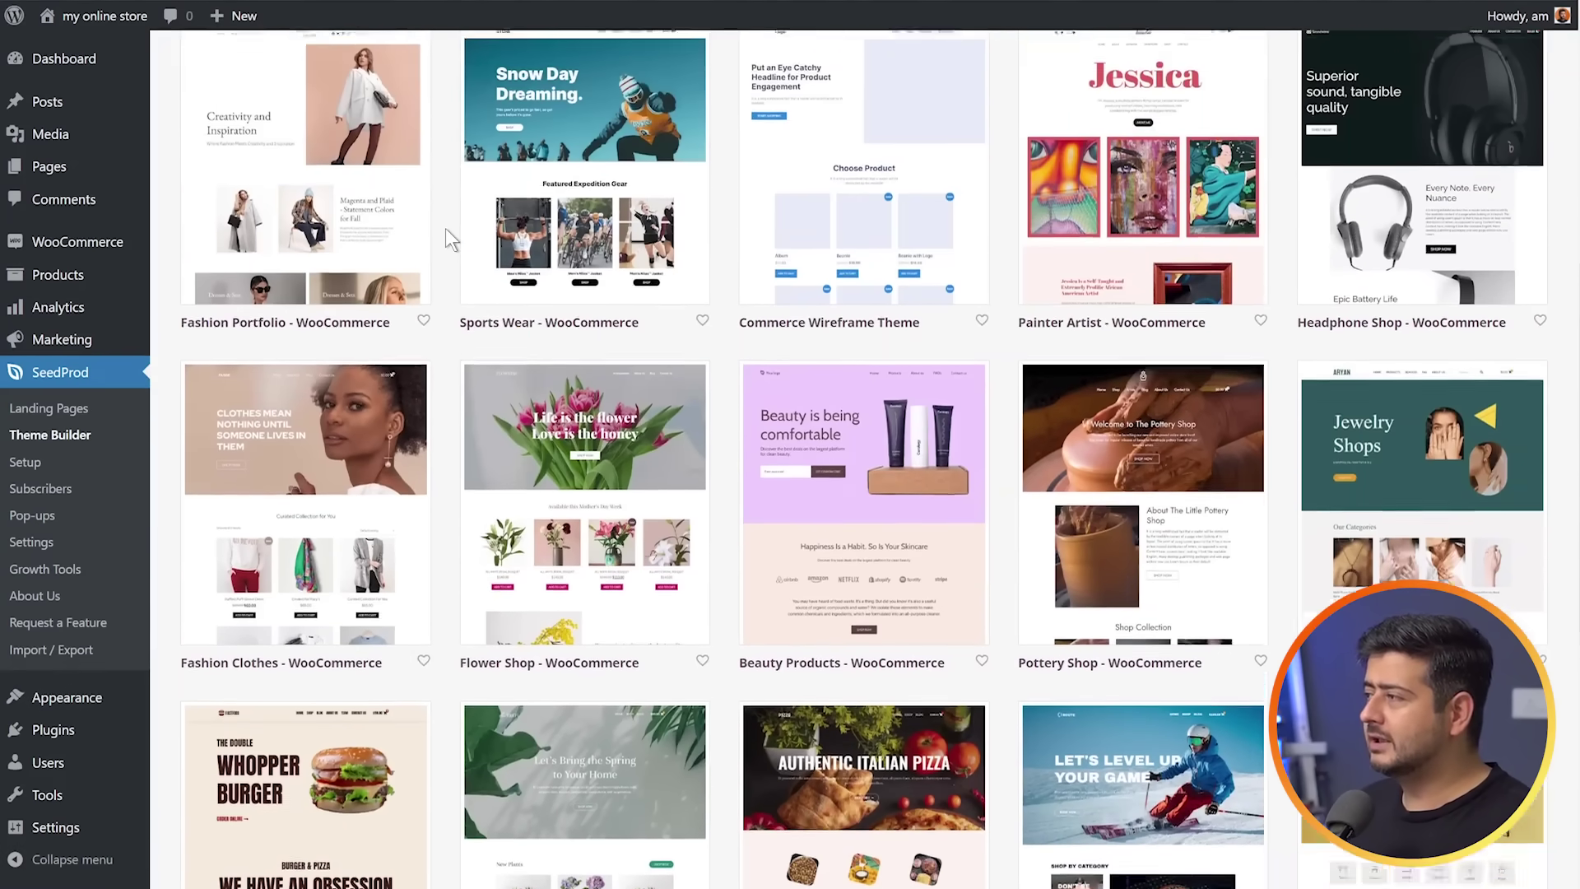
scroll(446, 229, up, 3)
scroll(446, 229, up, 1)
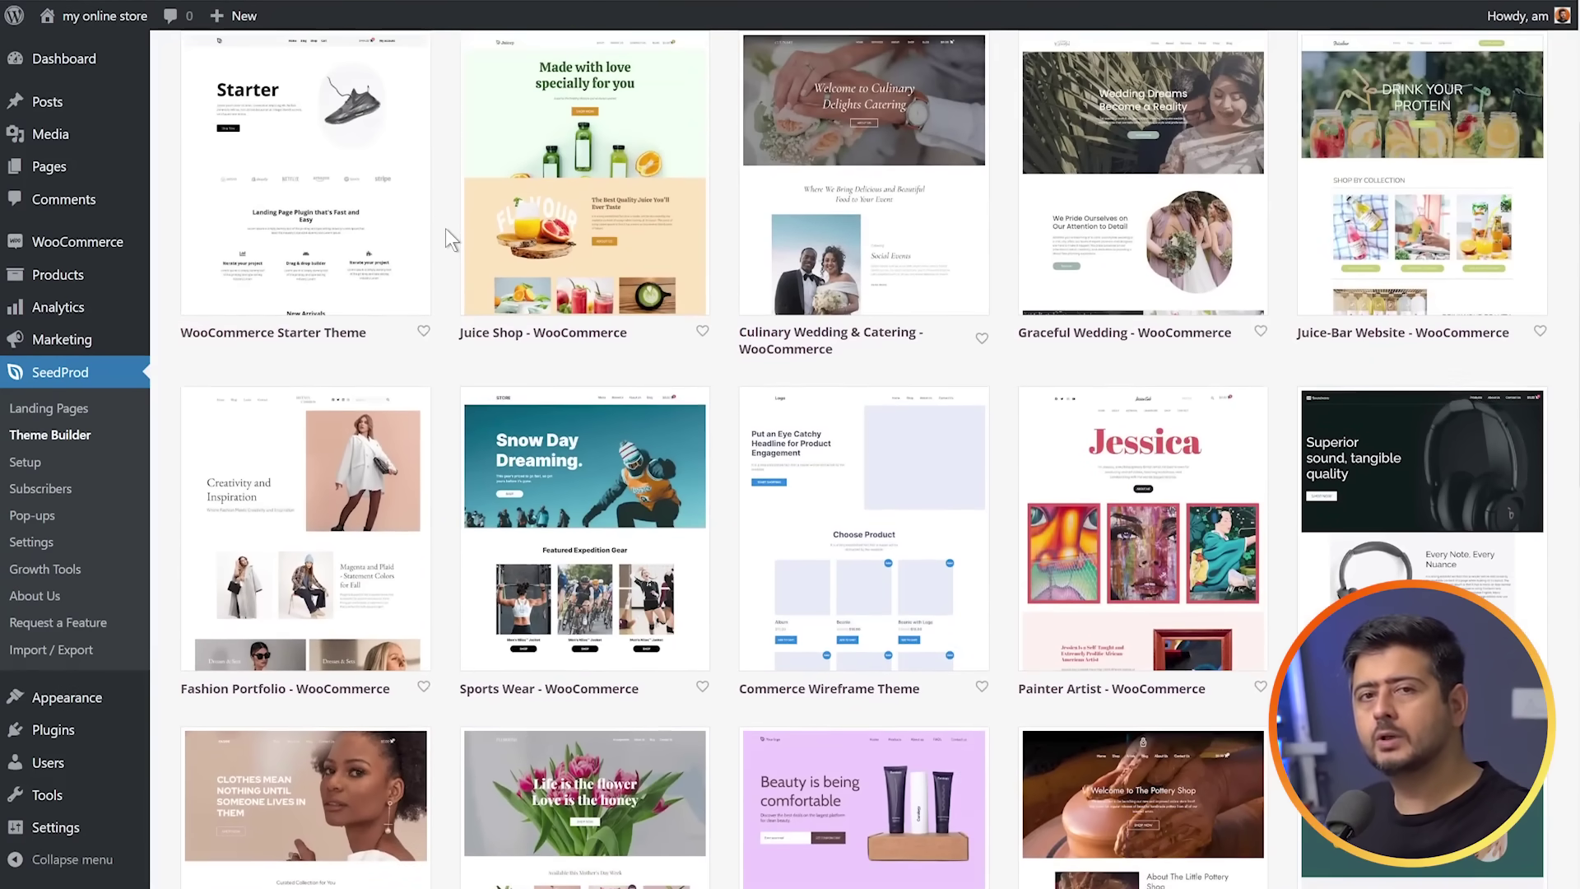
scroll(446, 229, up, 2)
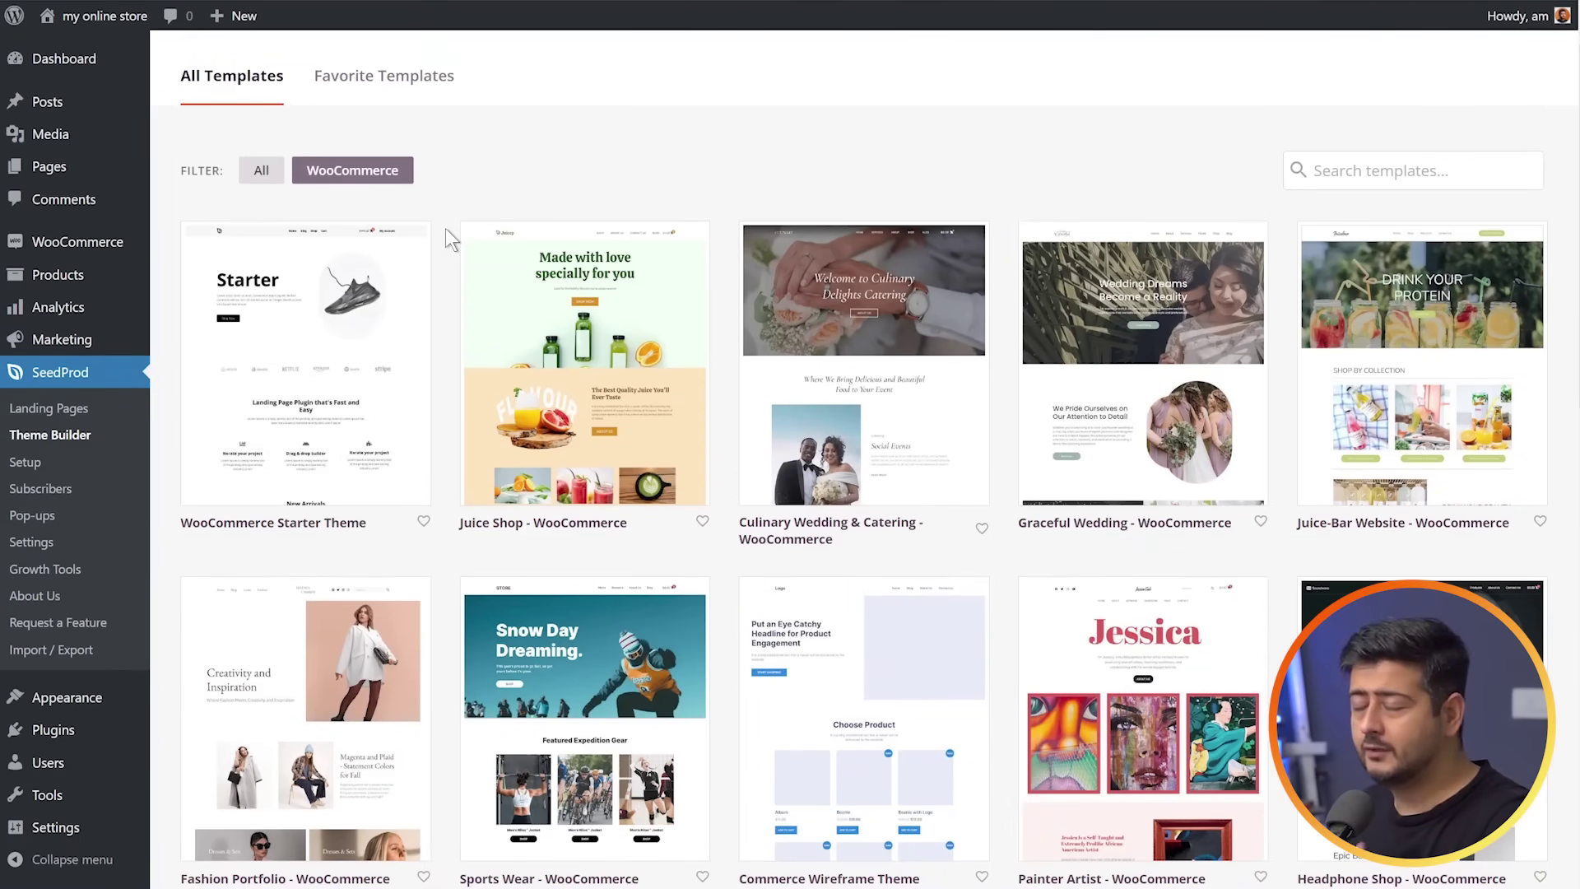
scroll(446, 231, down, 1)
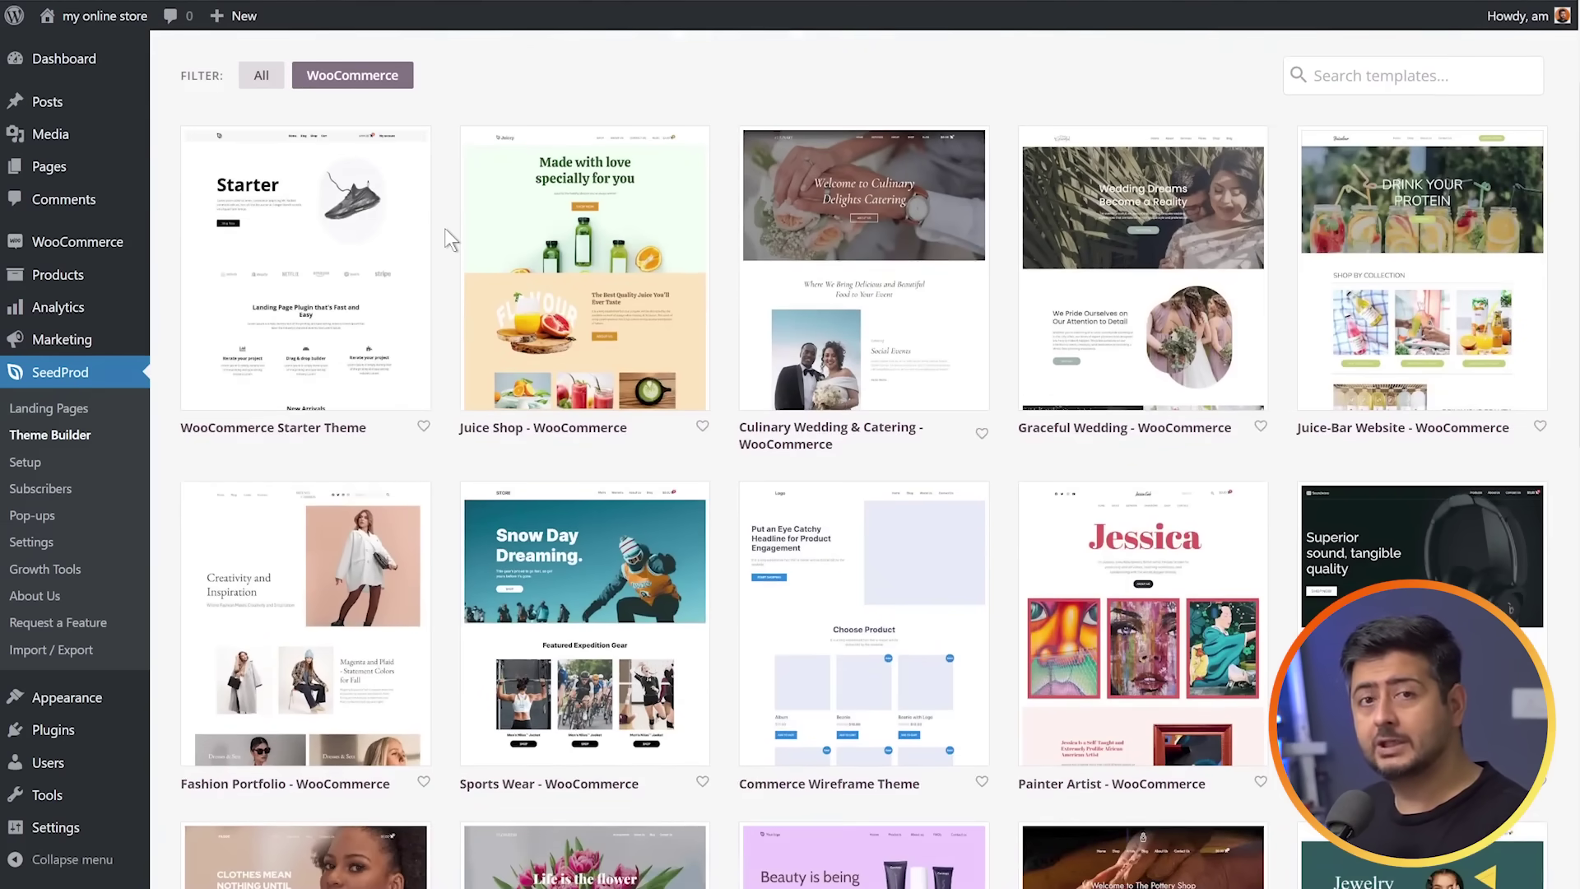
scroll(444, 231, down, 11)
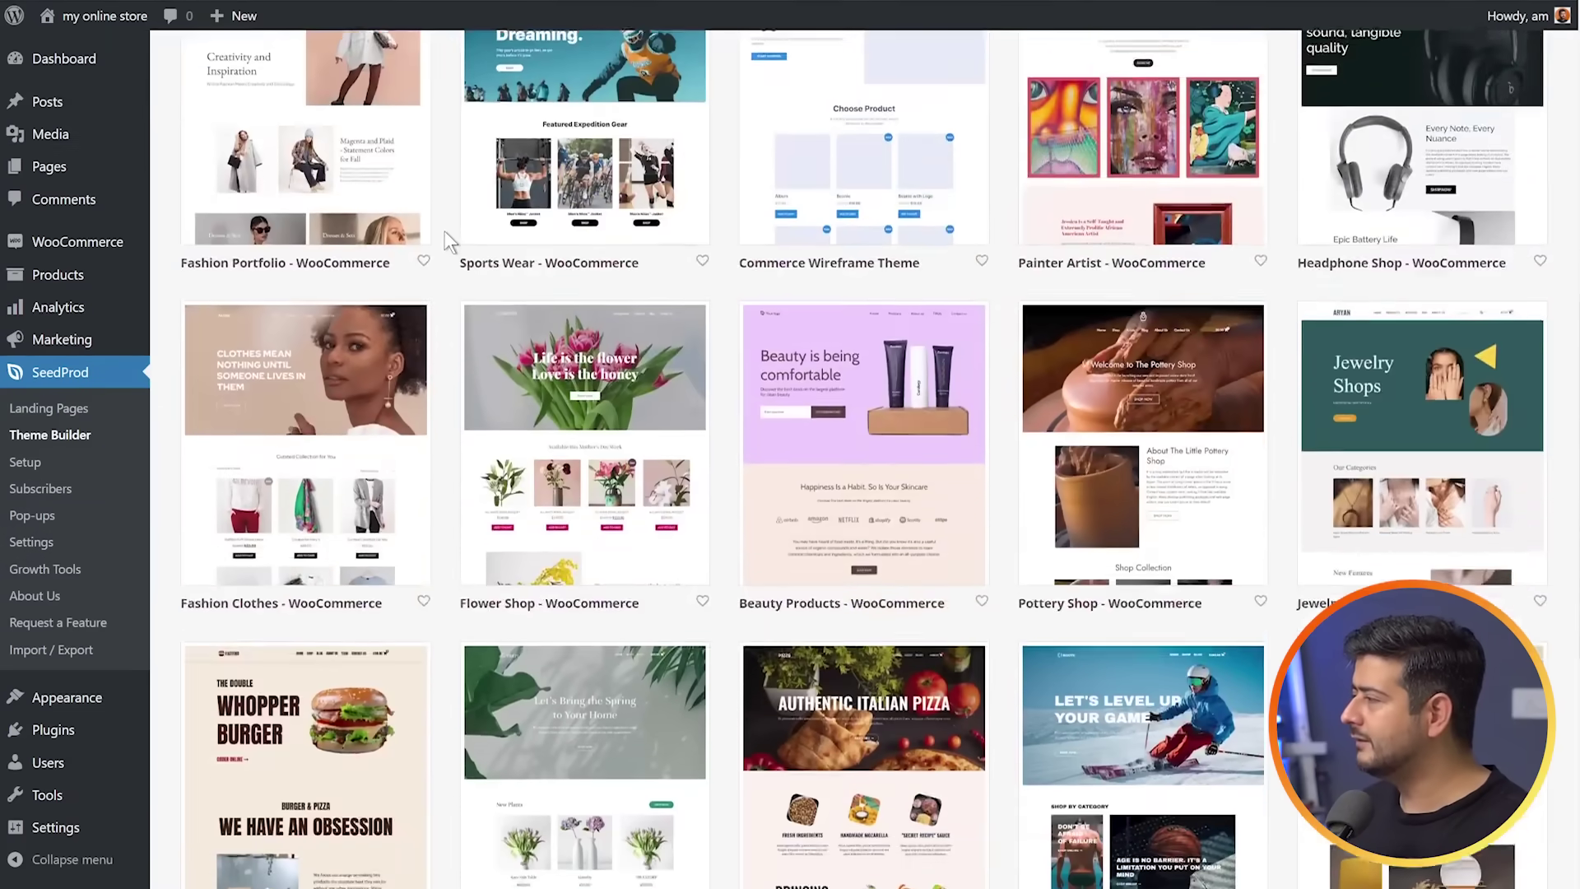
- Preview the Creative Theme - WooCommerce kit and examine its homepage sections and product listing
mouse_move(548, 634)
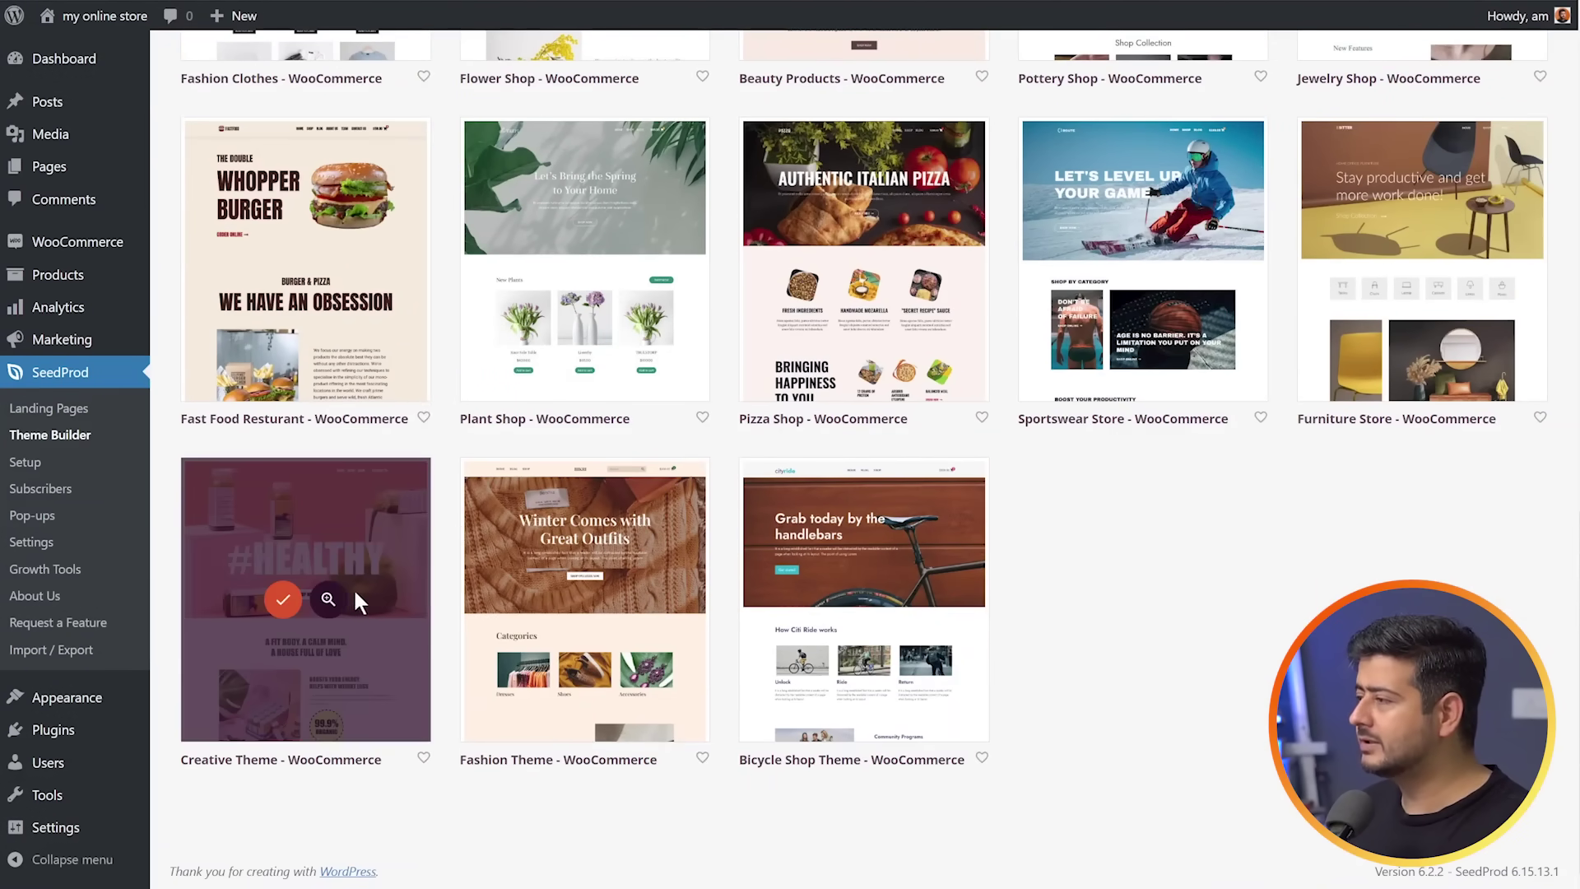
click(328, 600)
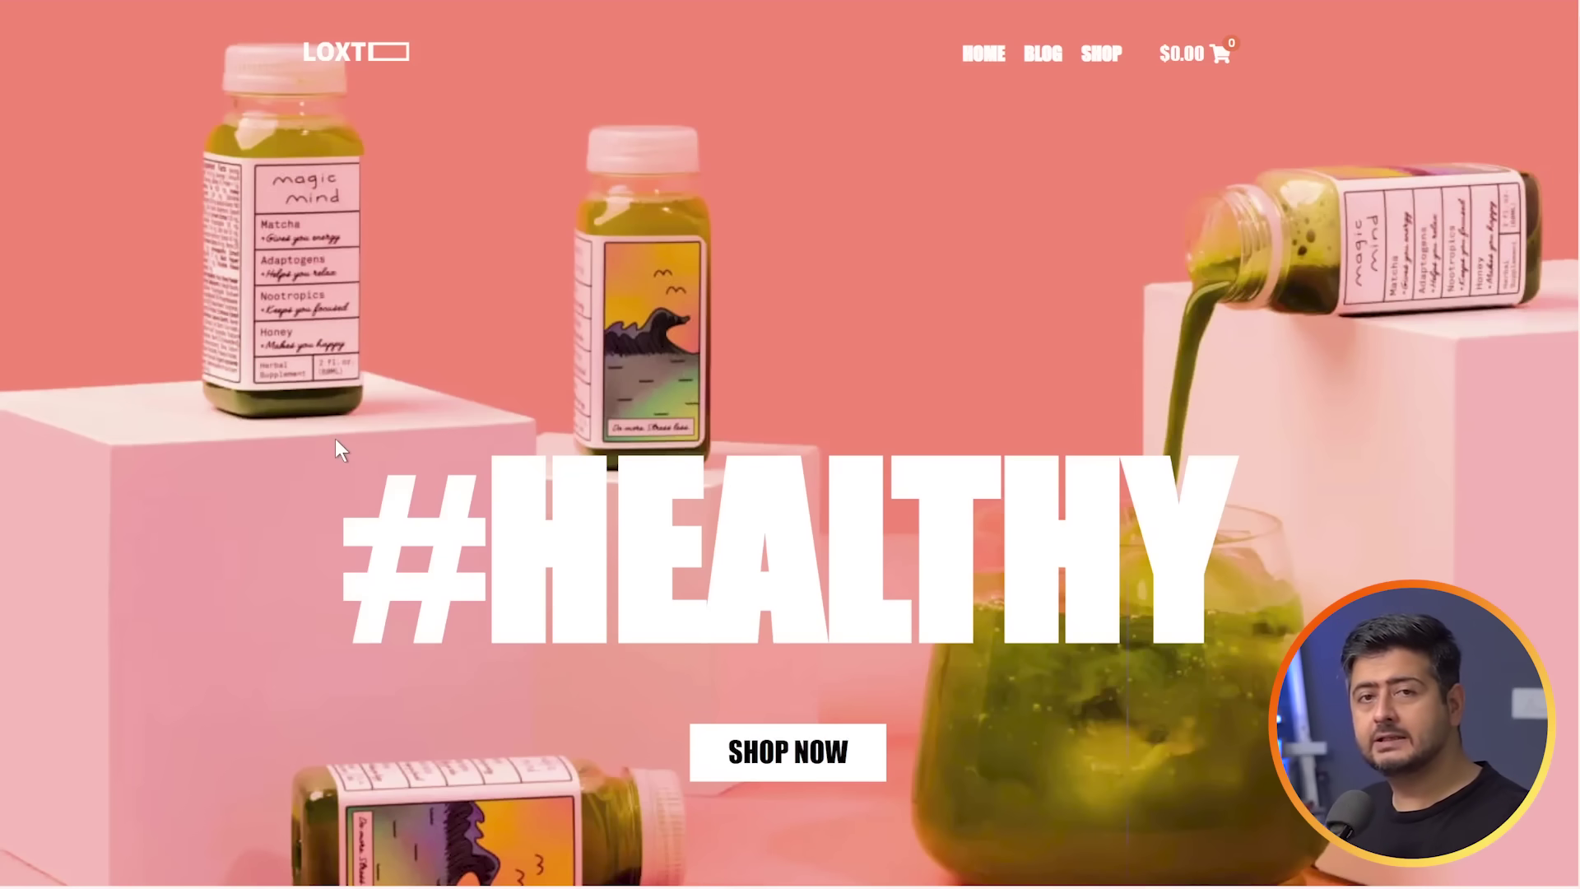
scroll(831, 345, down, 15)
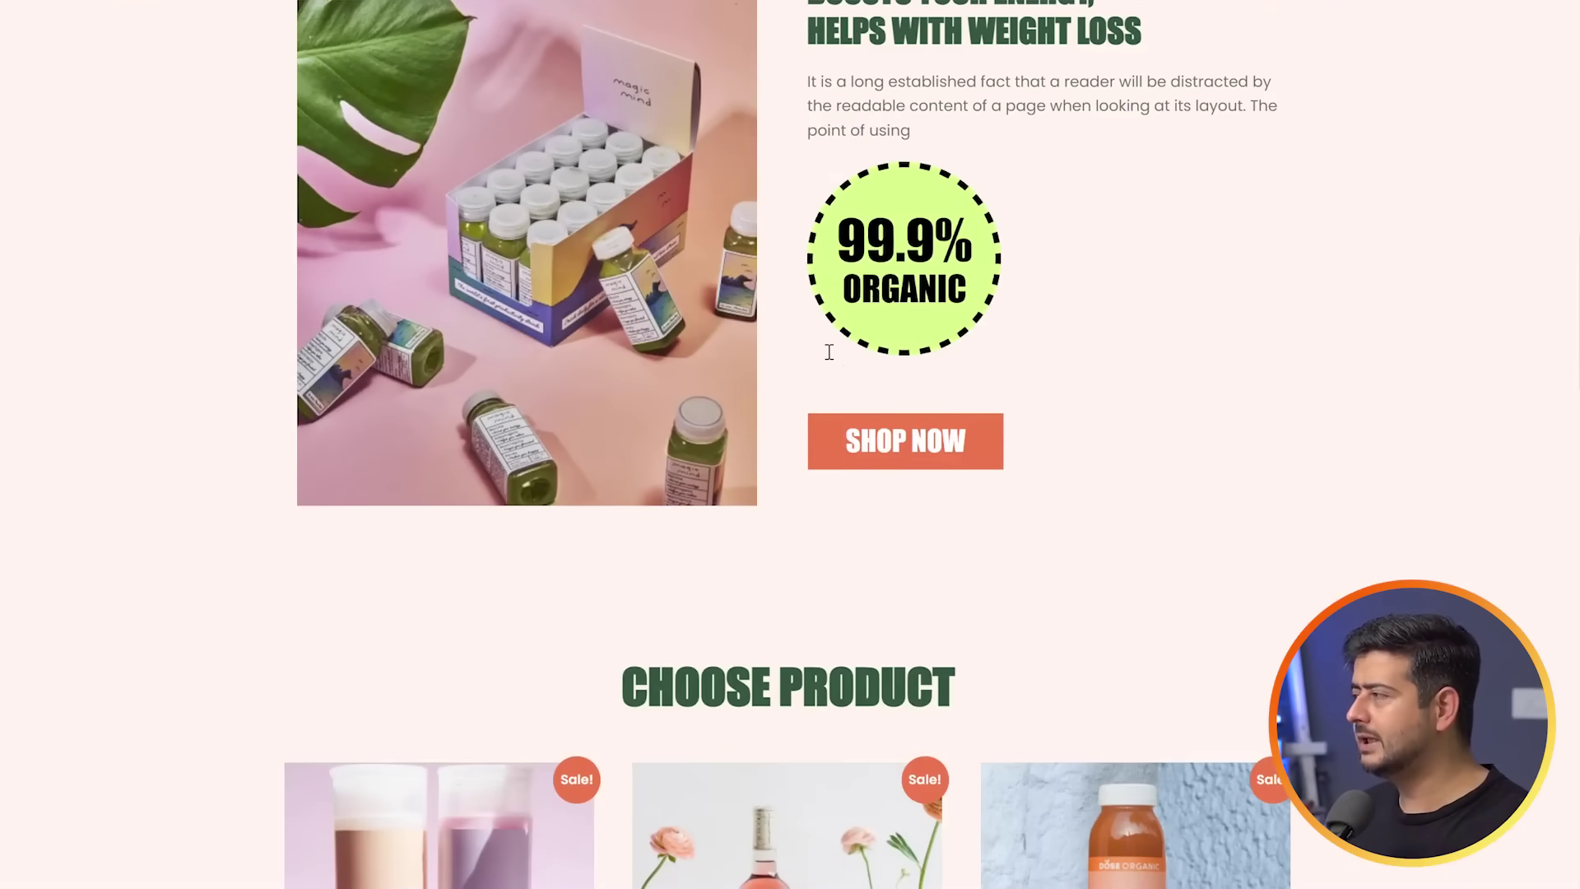
scroll(829, 352, down, 8)
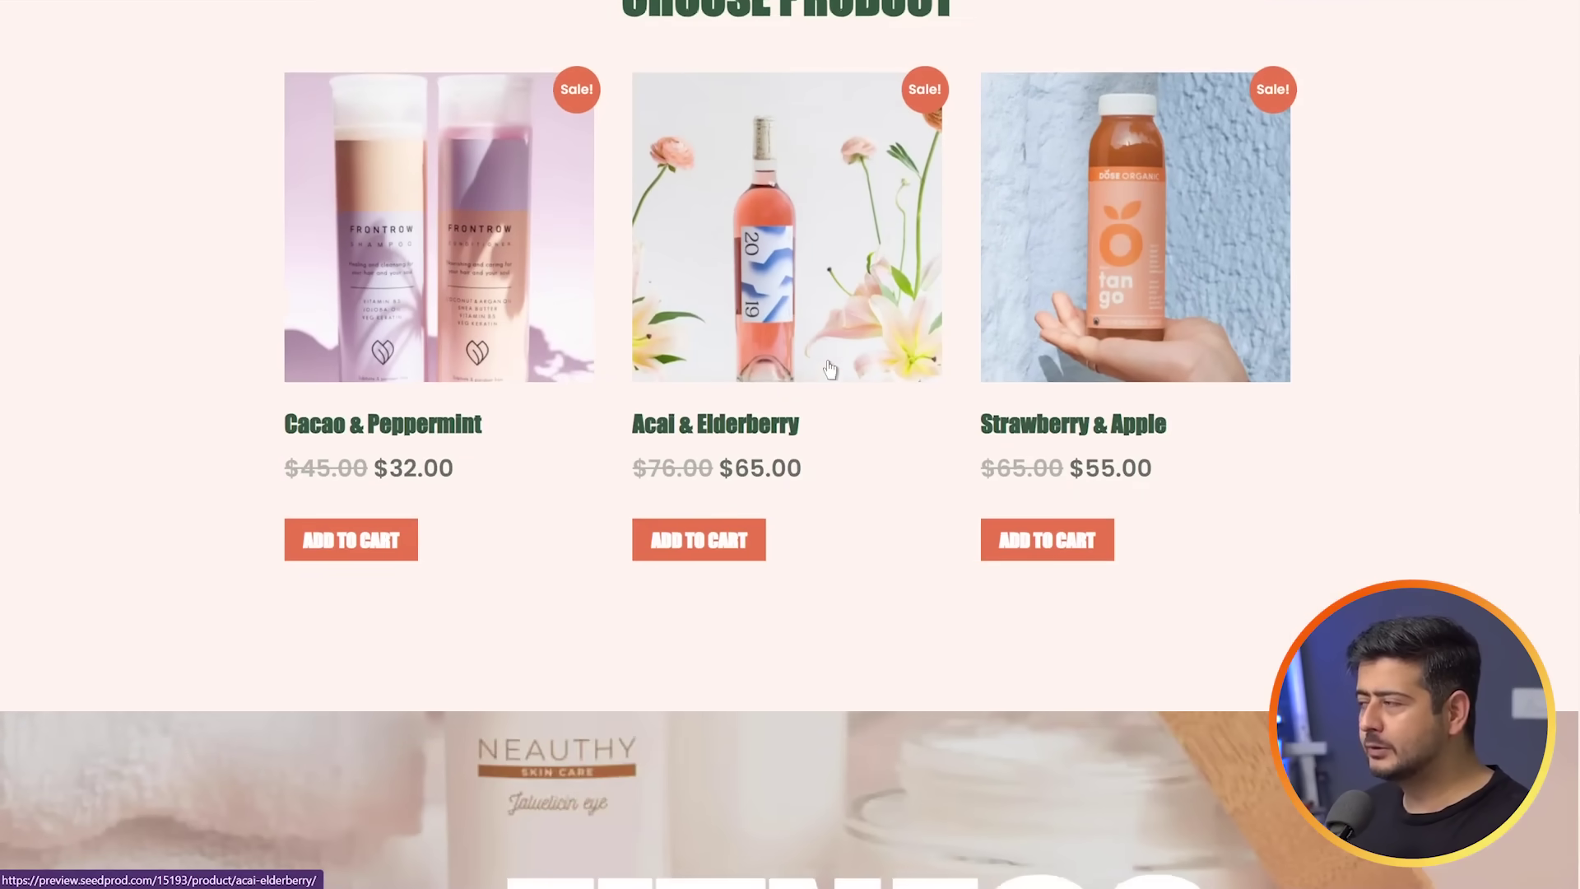
scroll(830, 368, down, 9)
scroll(829, 379, up, 14)
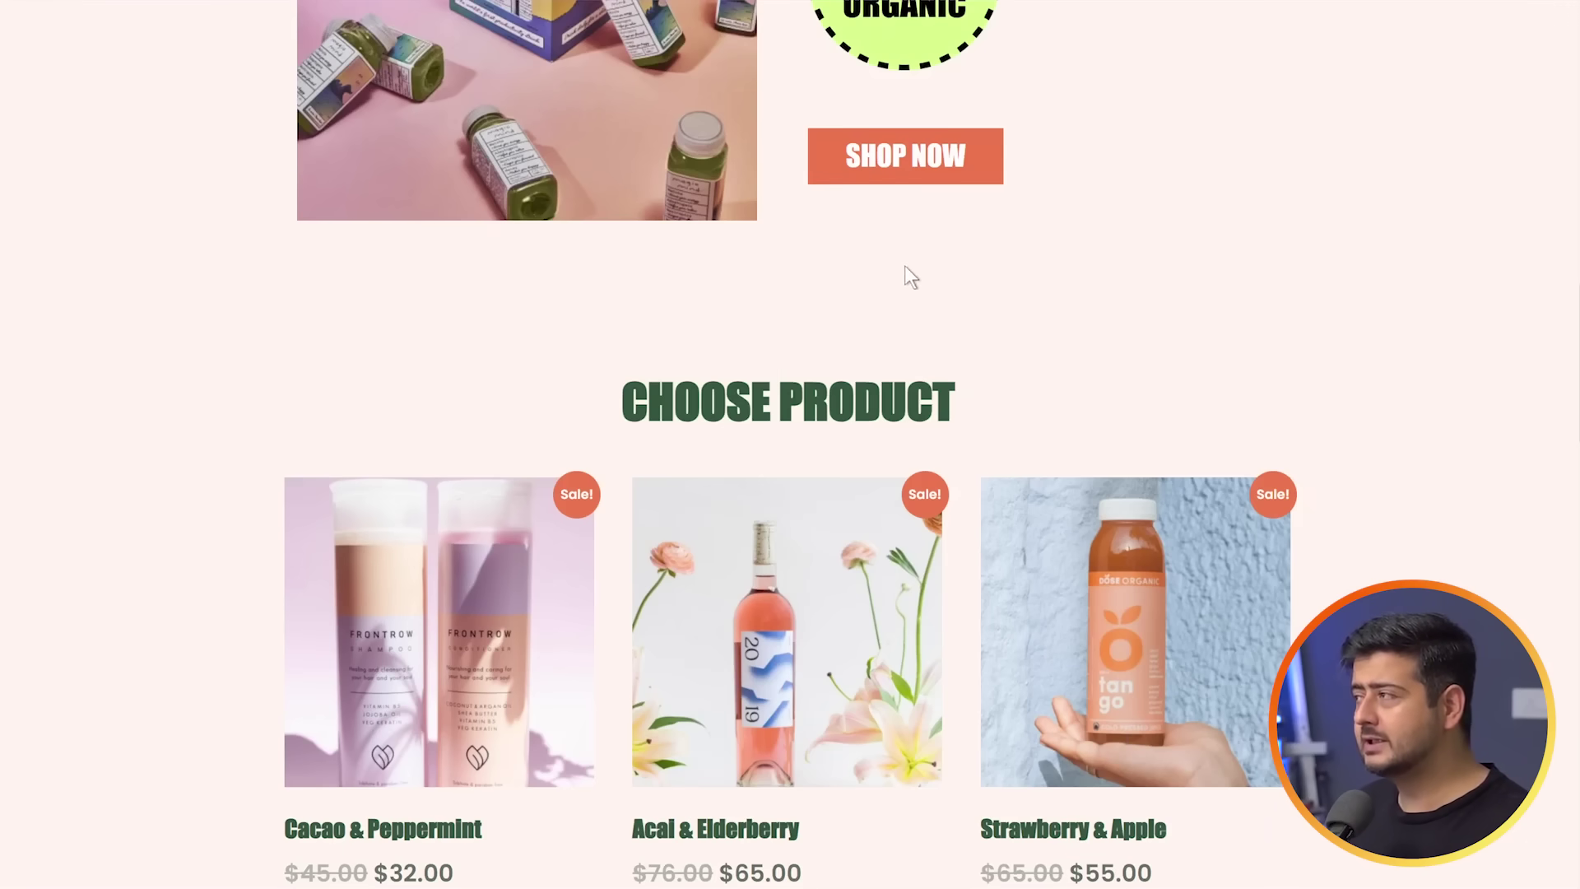
scroll(906, 275, up, 9)
scroll(944, 286, up, 9)
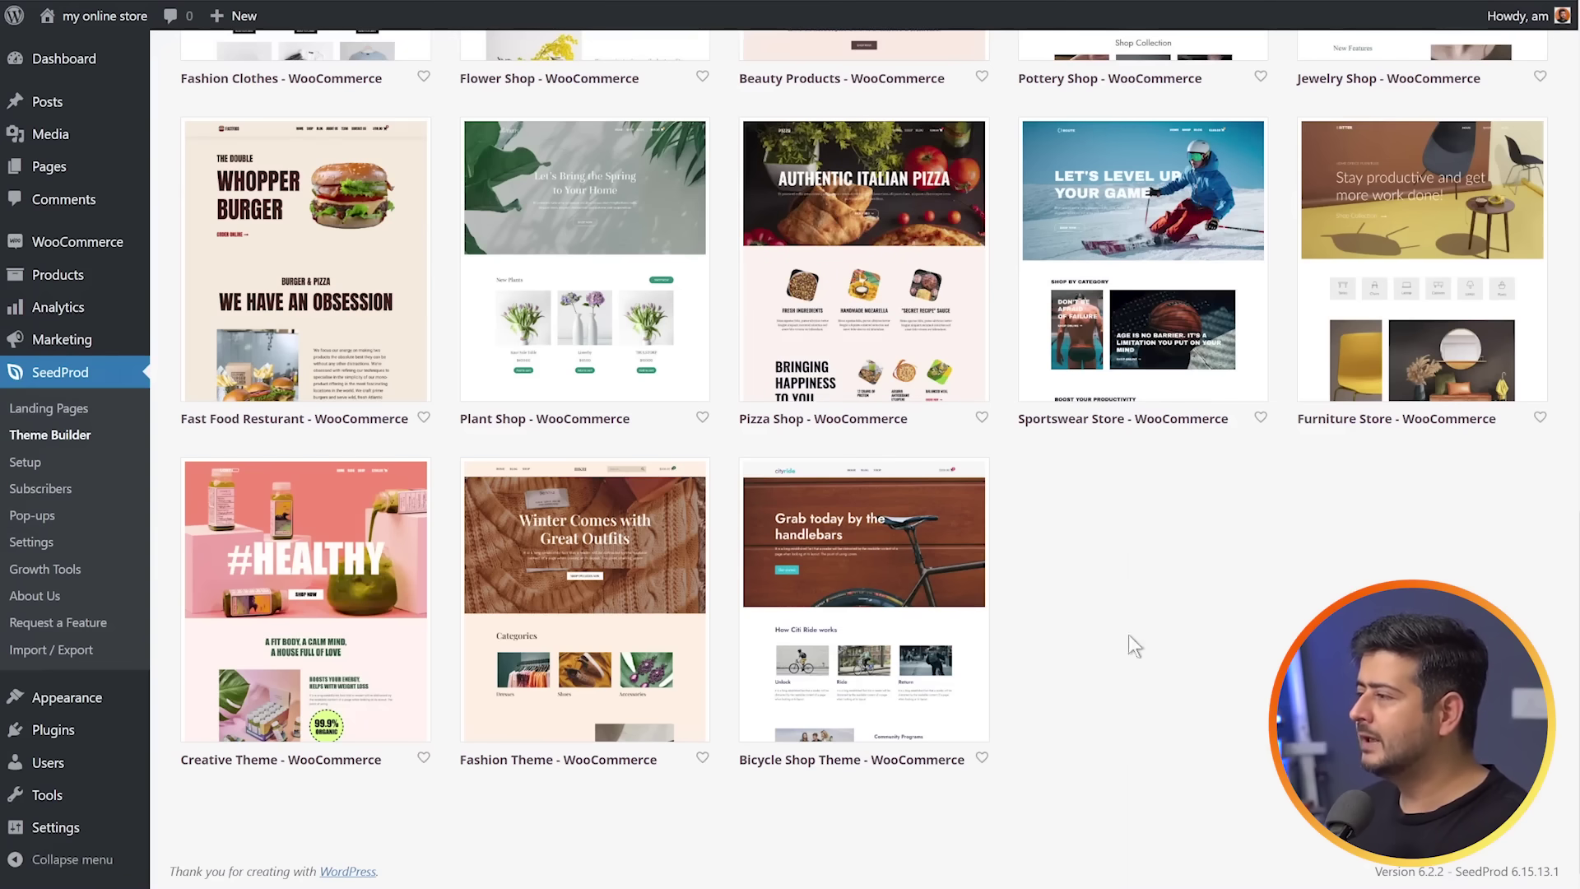
- Import the Creative Theme - WooCommerce template kit into the site
mouse_move(344, 630)
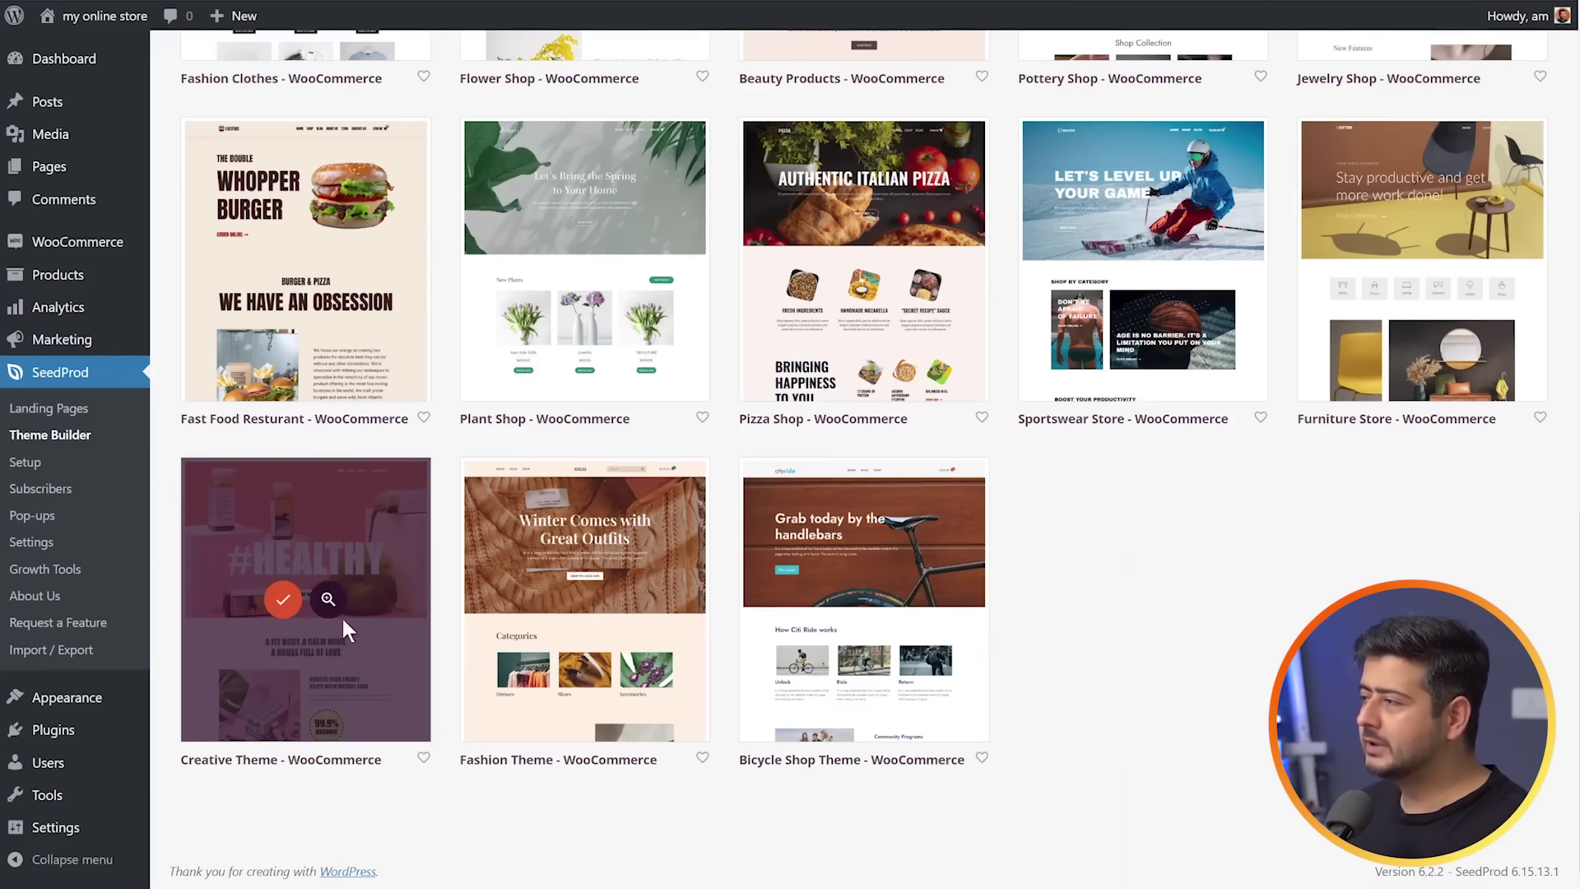
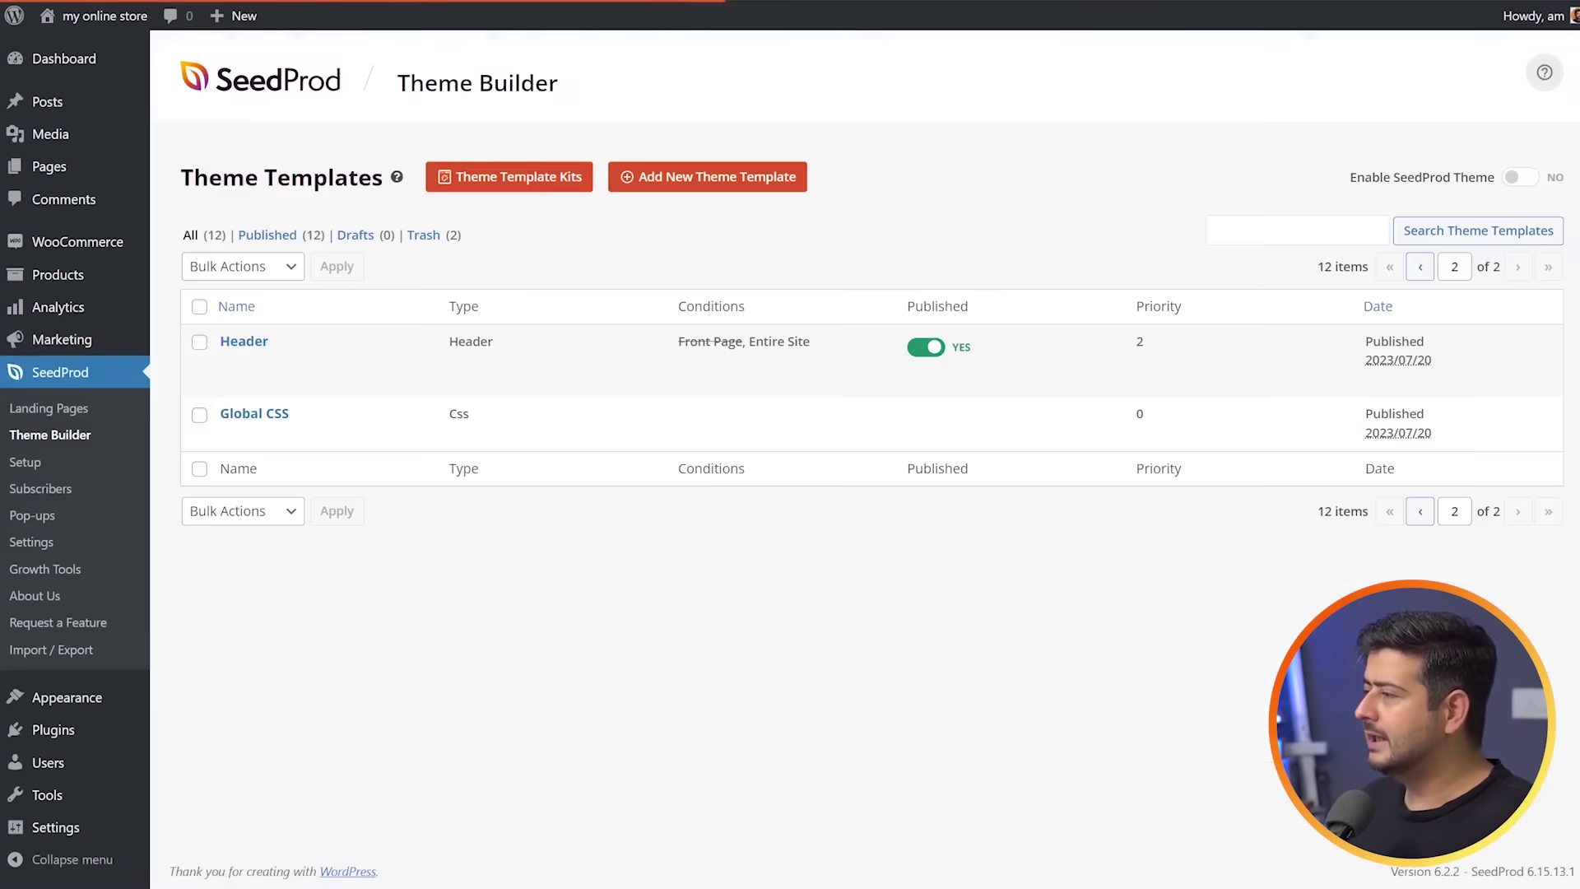
- Go to the first page of the theme templates list and review the imported templates and their display conditions
click(1420, 514)
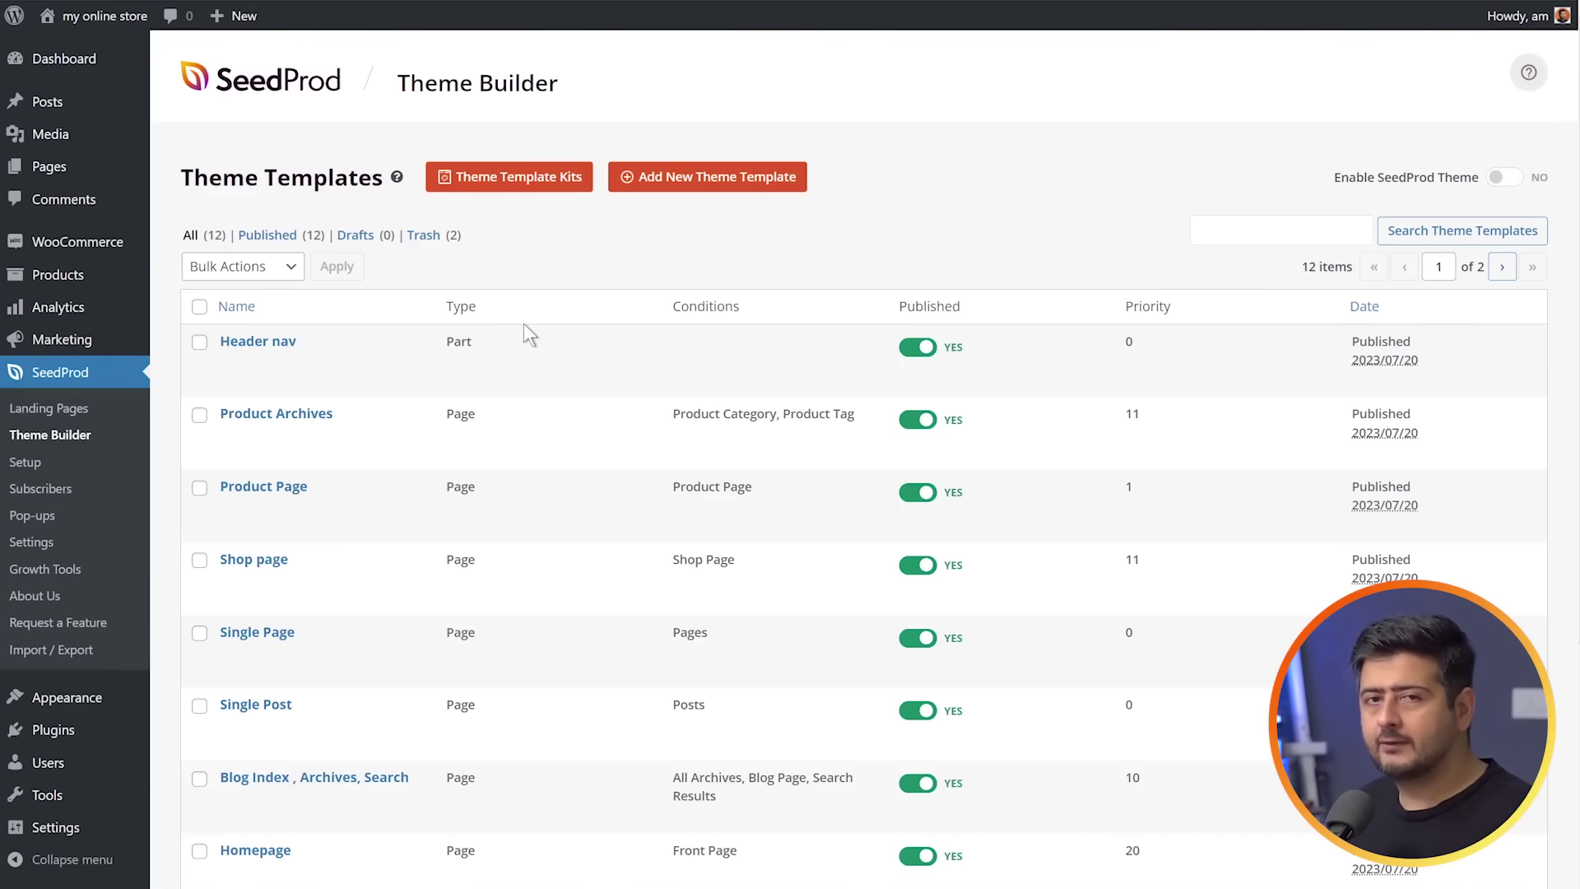
scroll(532, 328, down, 4)
scroll(538, 362, up, 4)
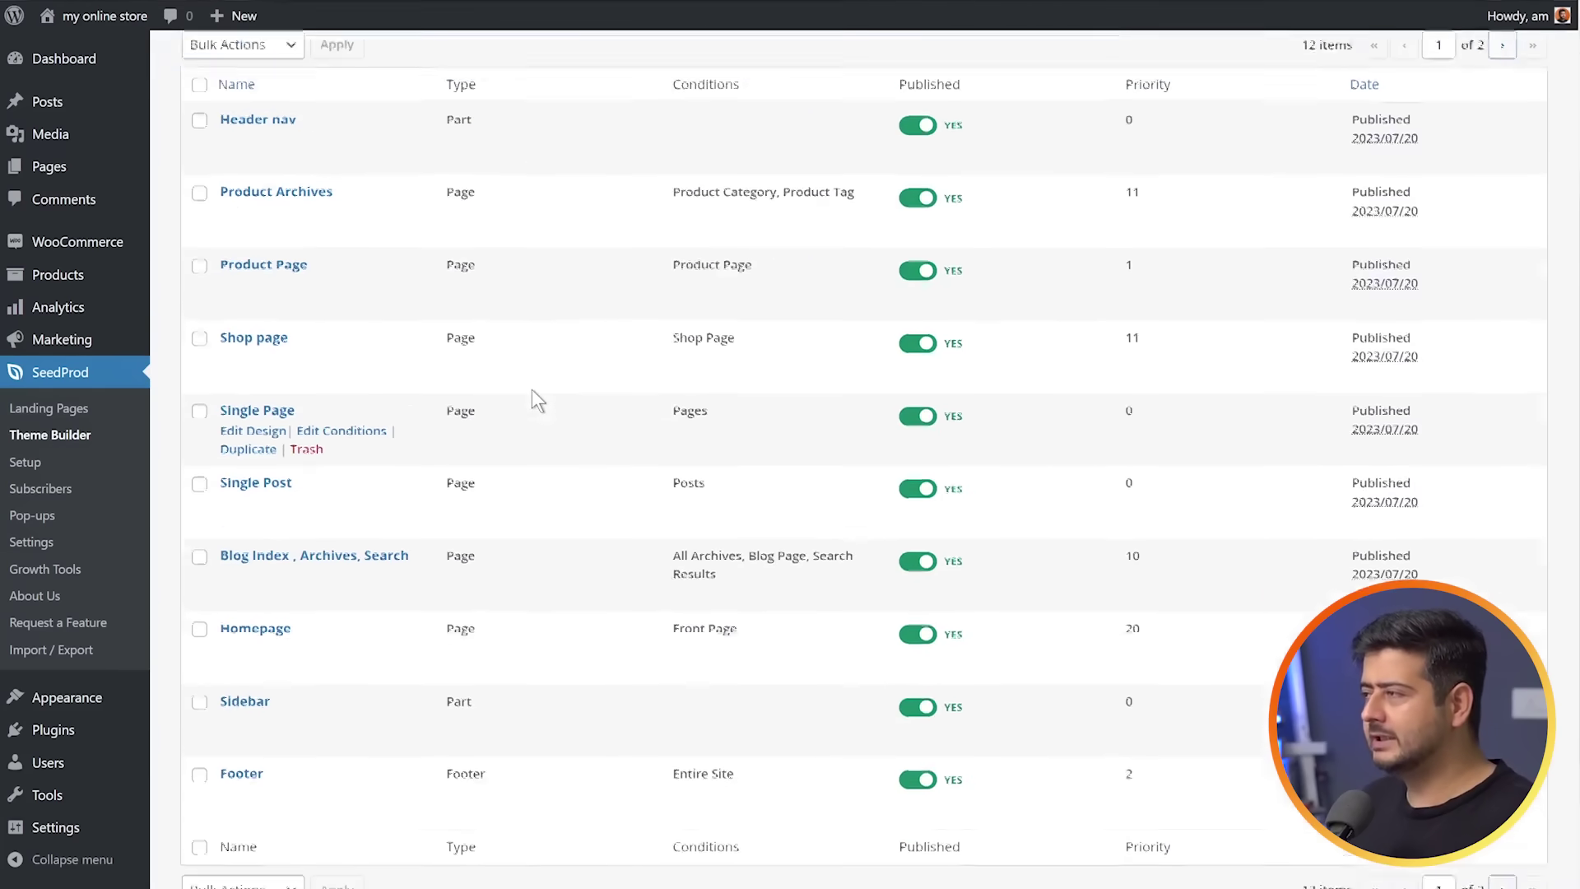
scroll(534, 386, down, 2)
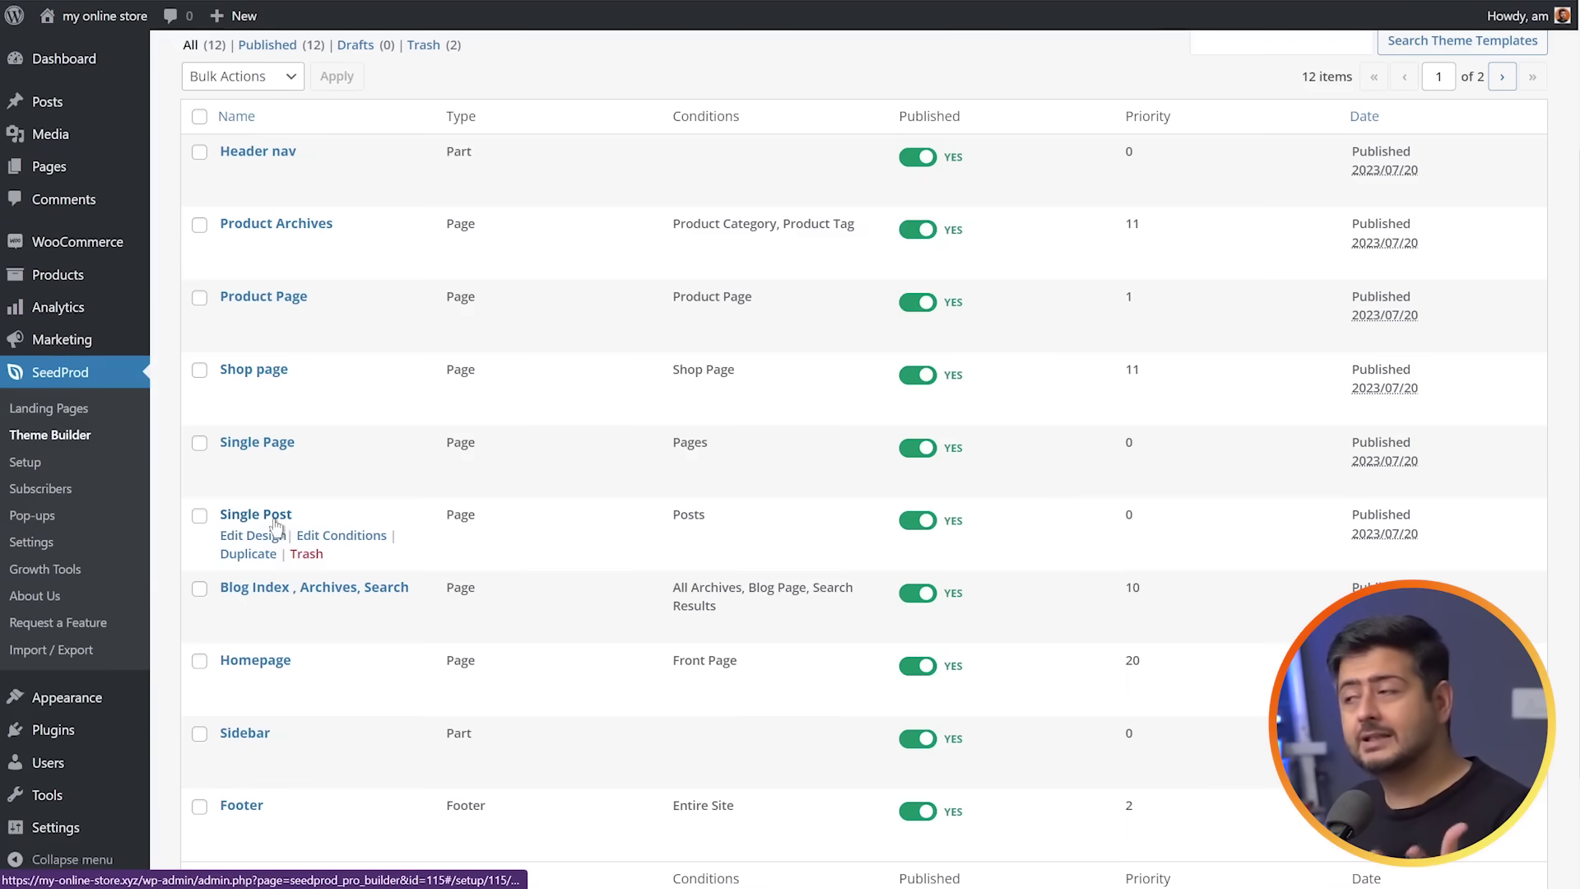
scroll(294, 519, down, 2)
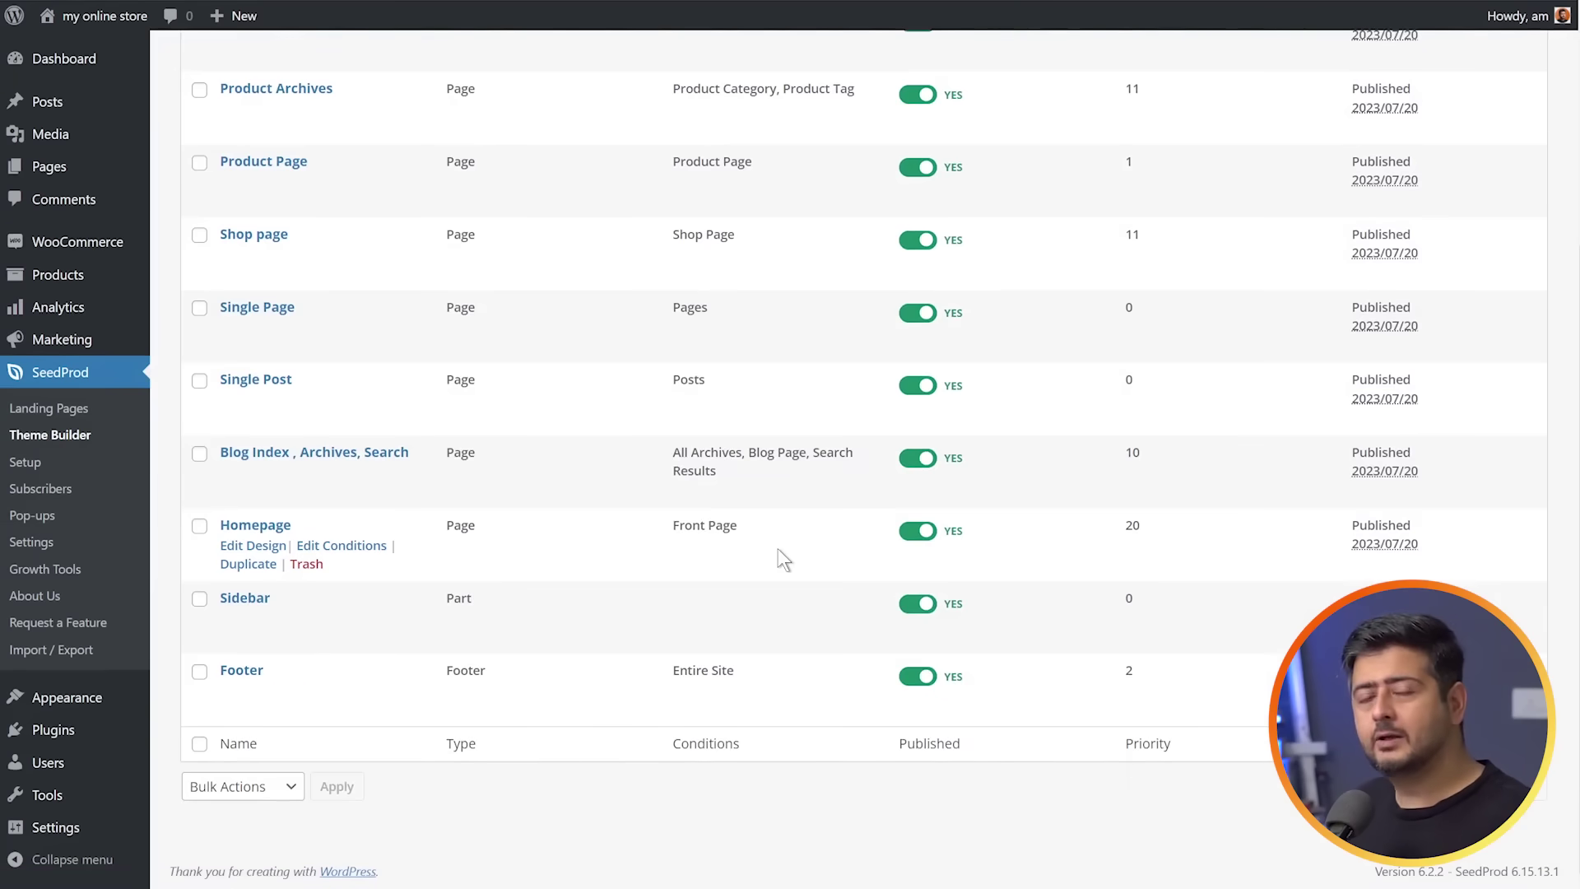
scroll(778, 550, up, 3)
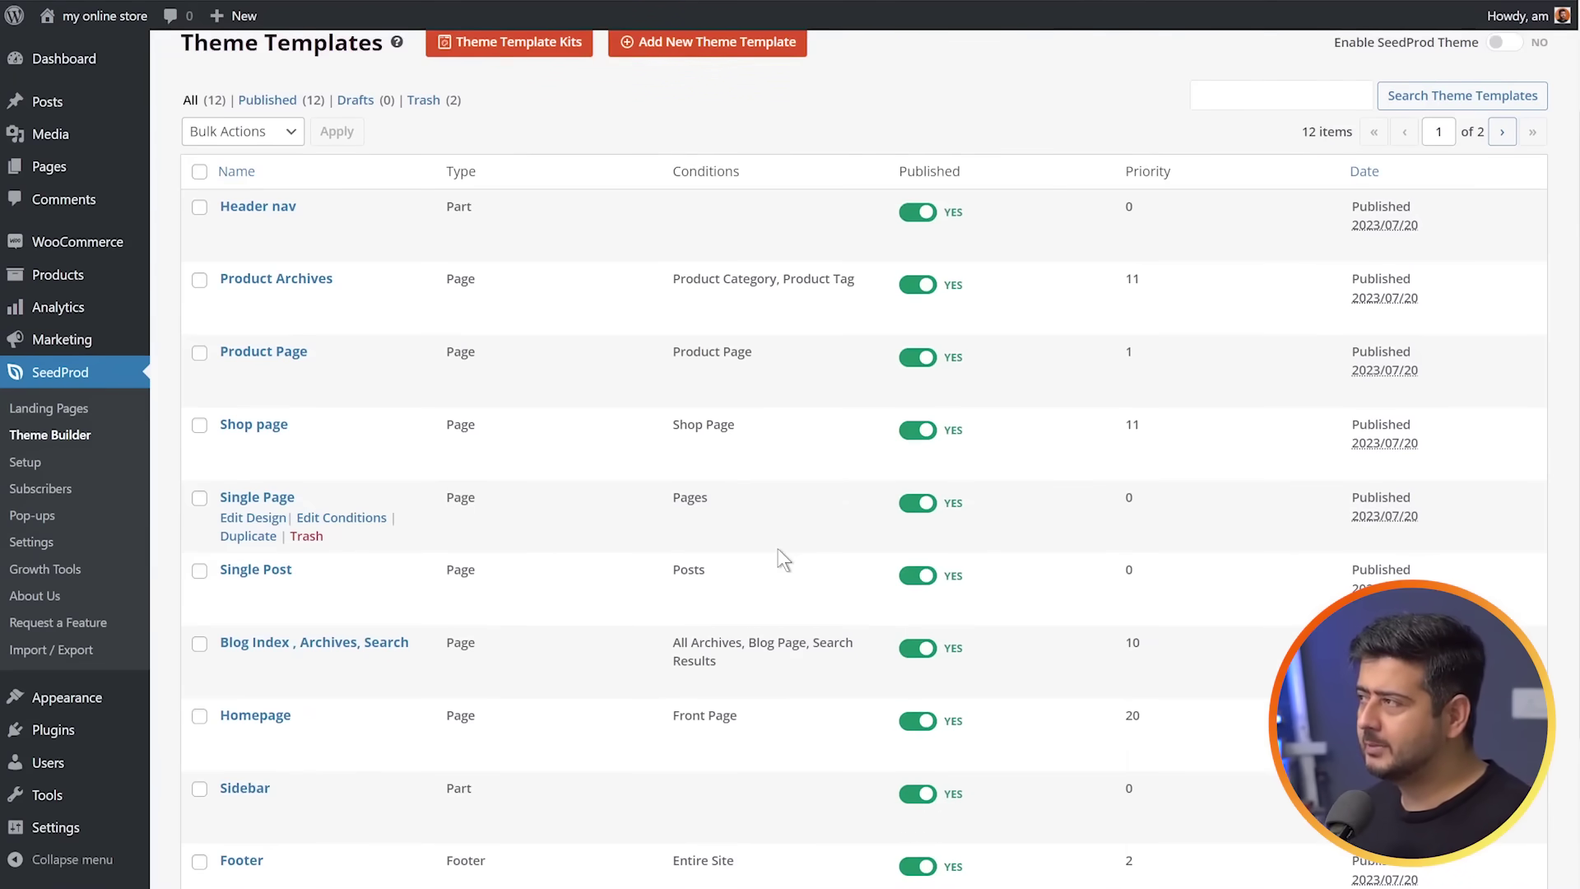
- Enable the SeedProd theme for the site
scroll(778, 548, up, 2)
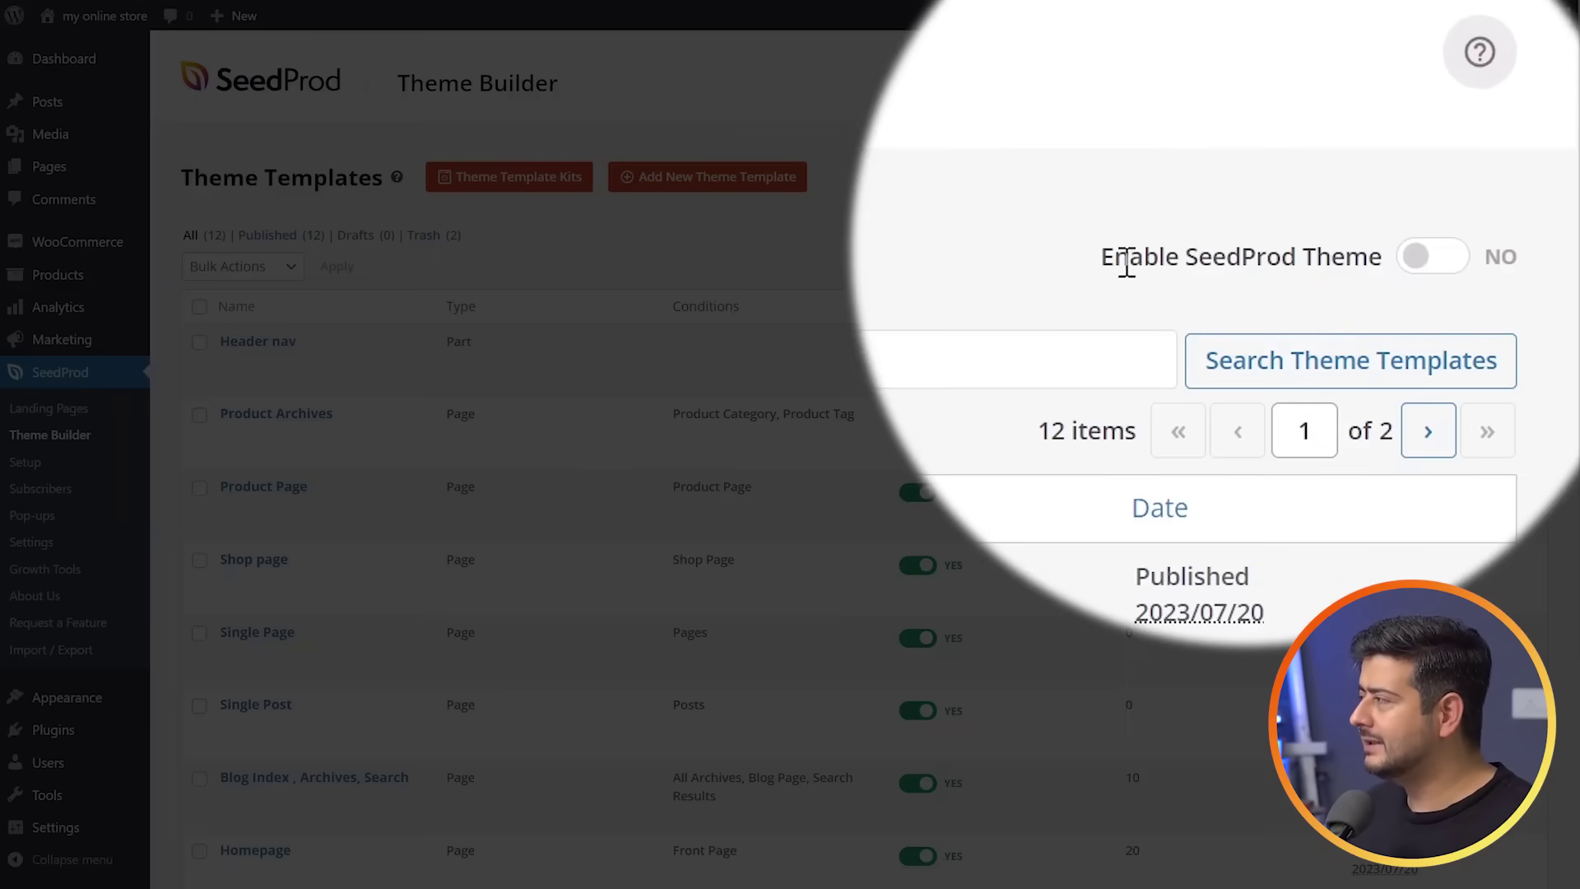
click(1431, 260)
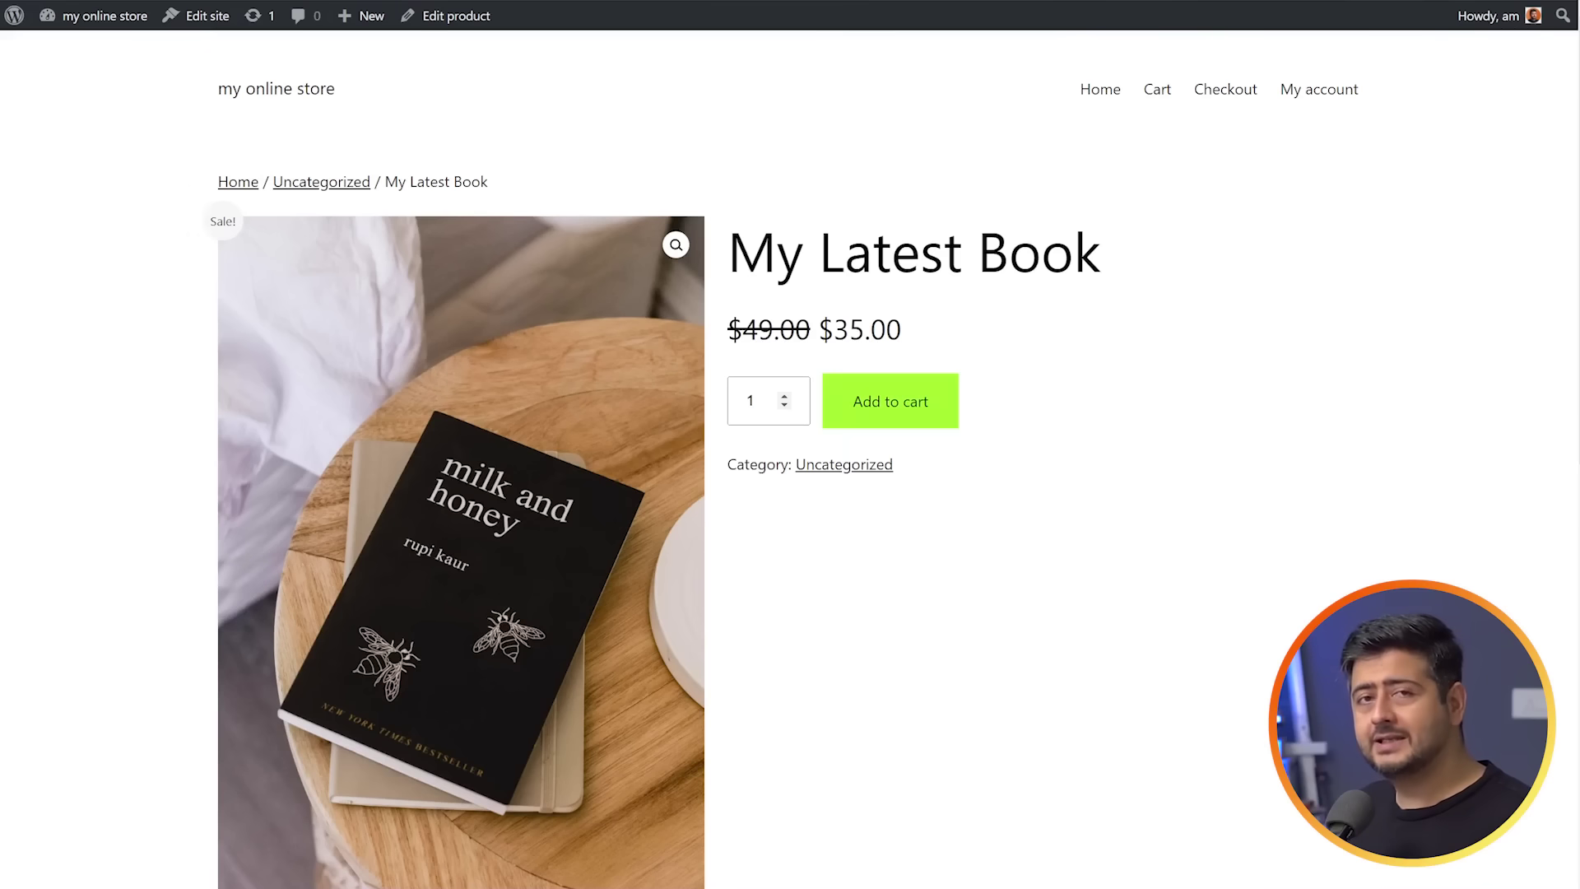
- Open the Product Page template's design from the theme templates list and look over its layout
click(105, 16)
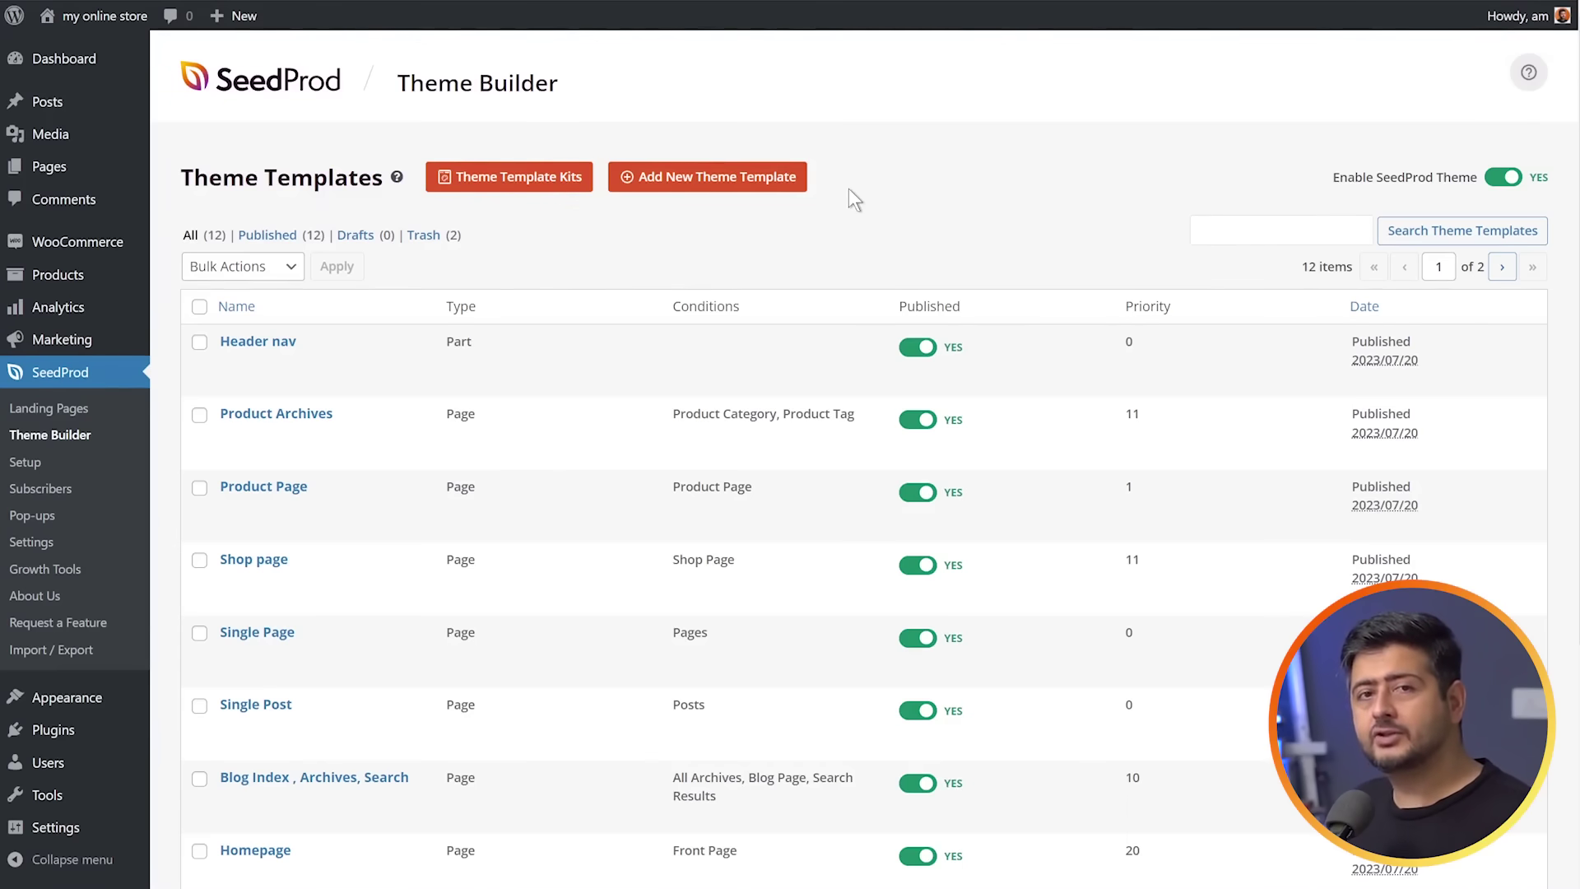
mouse_move(314, 485)
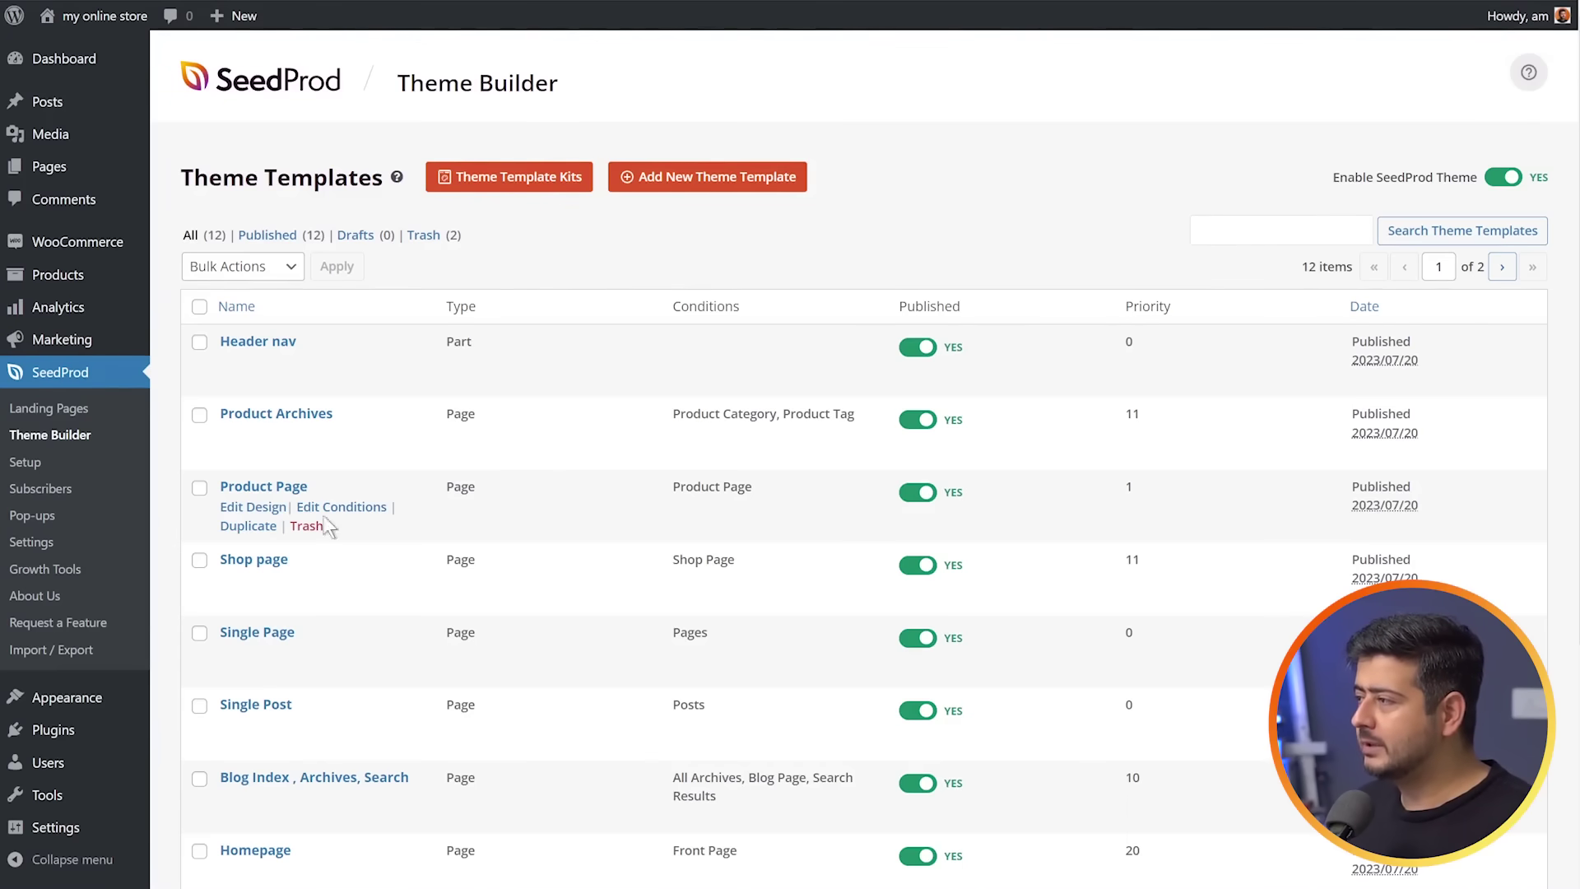
right_click(260, 517)
click(296, 523)
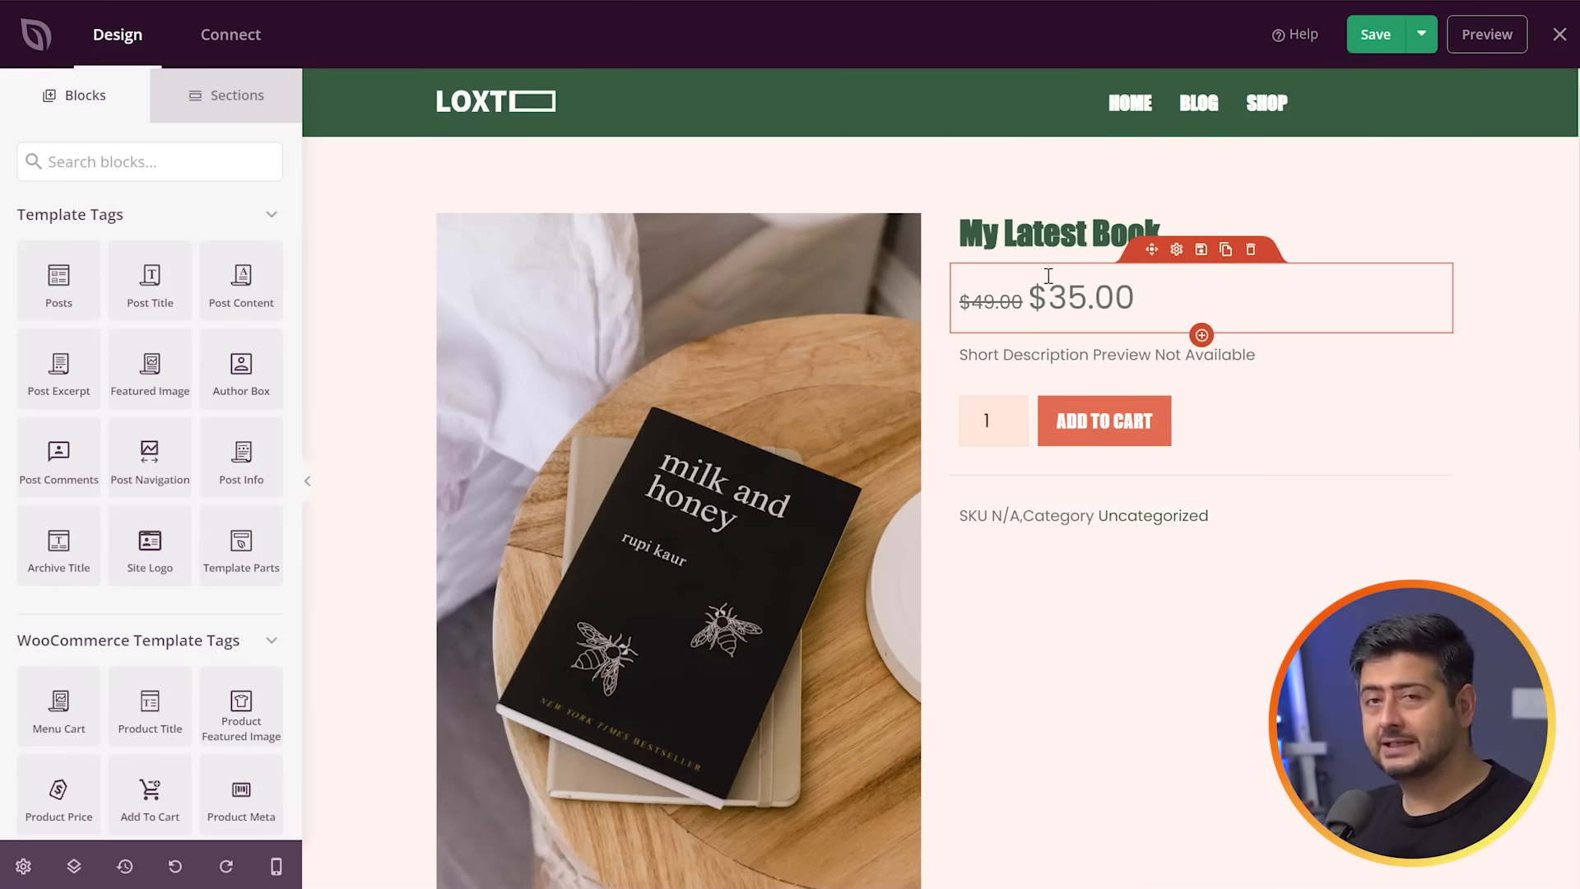
scroll(1012, 367, down, 6)
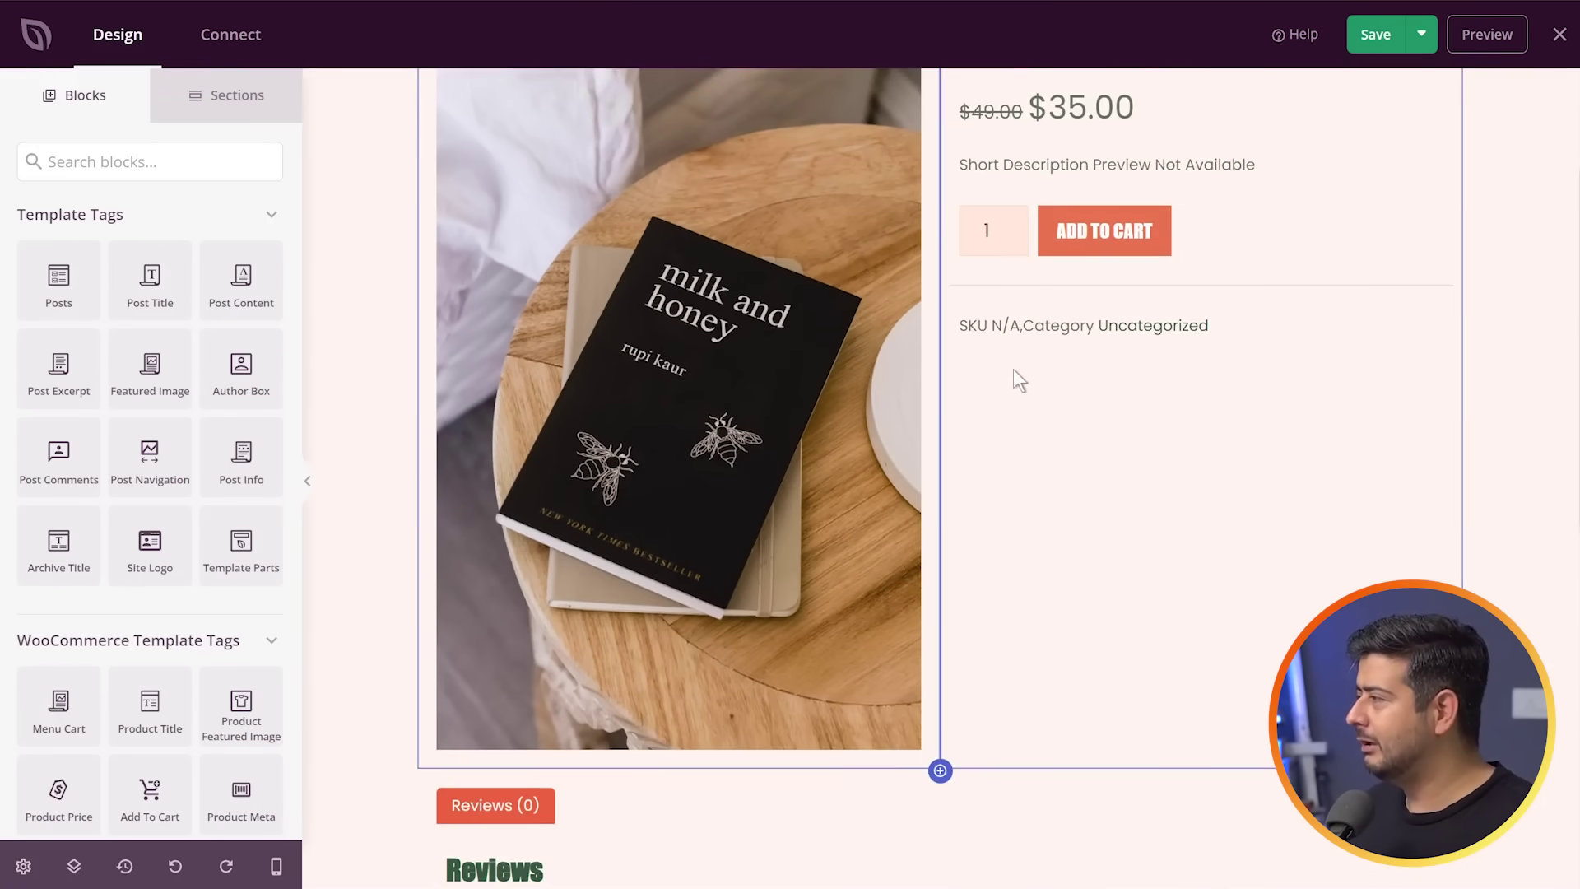
scroll(971, 453, up, 2)
scroll(925, 463, up, 3)
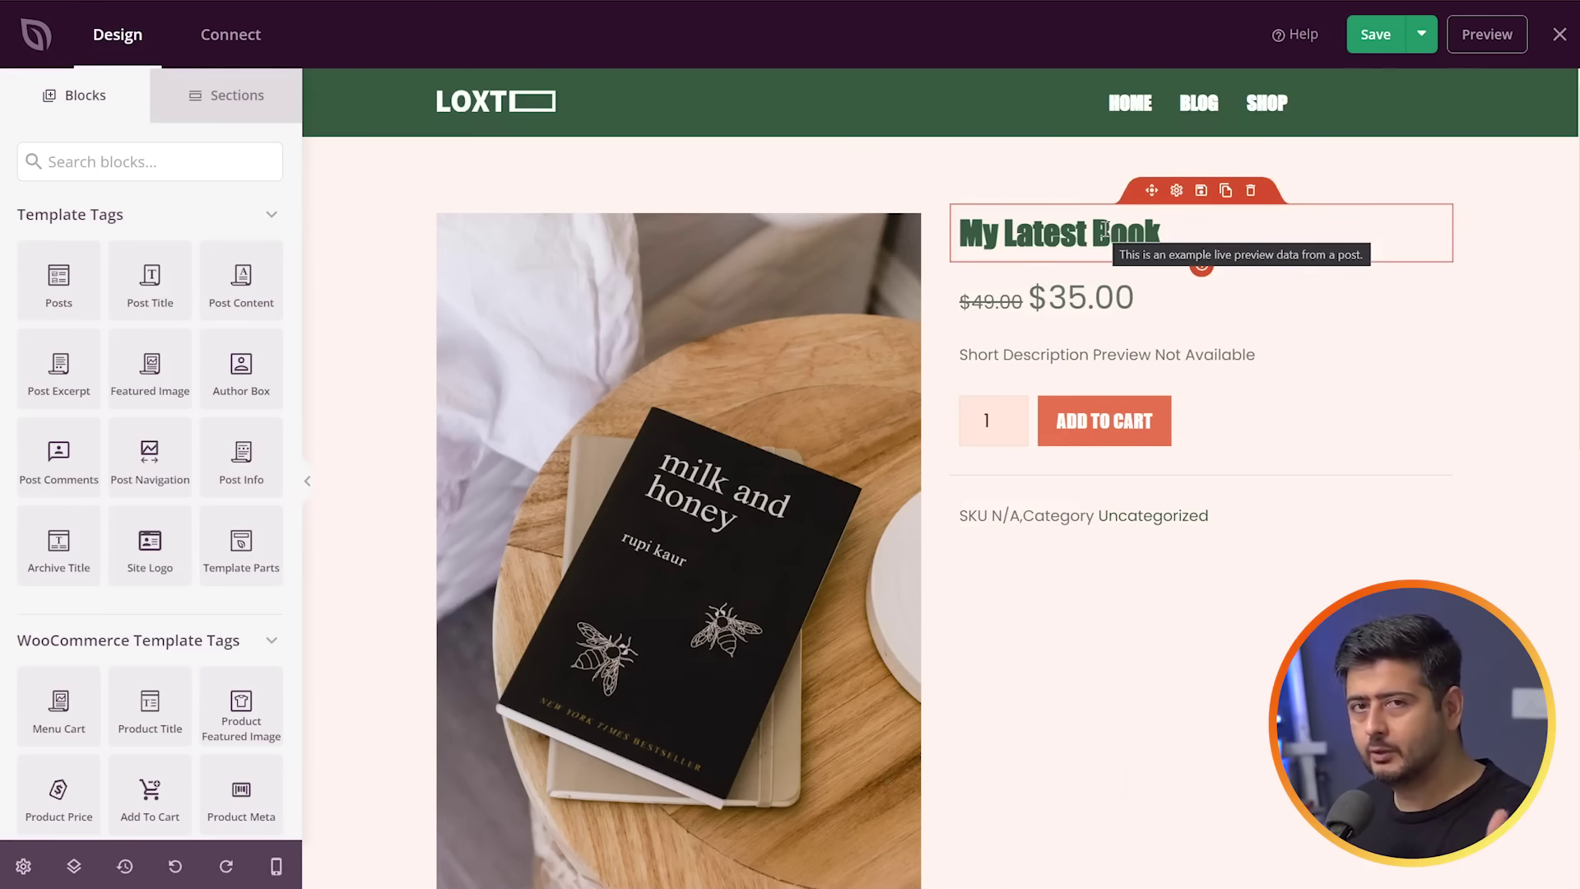
- Centre the product title at font size 40 and open its advanced typography settings
click(1151, 234)
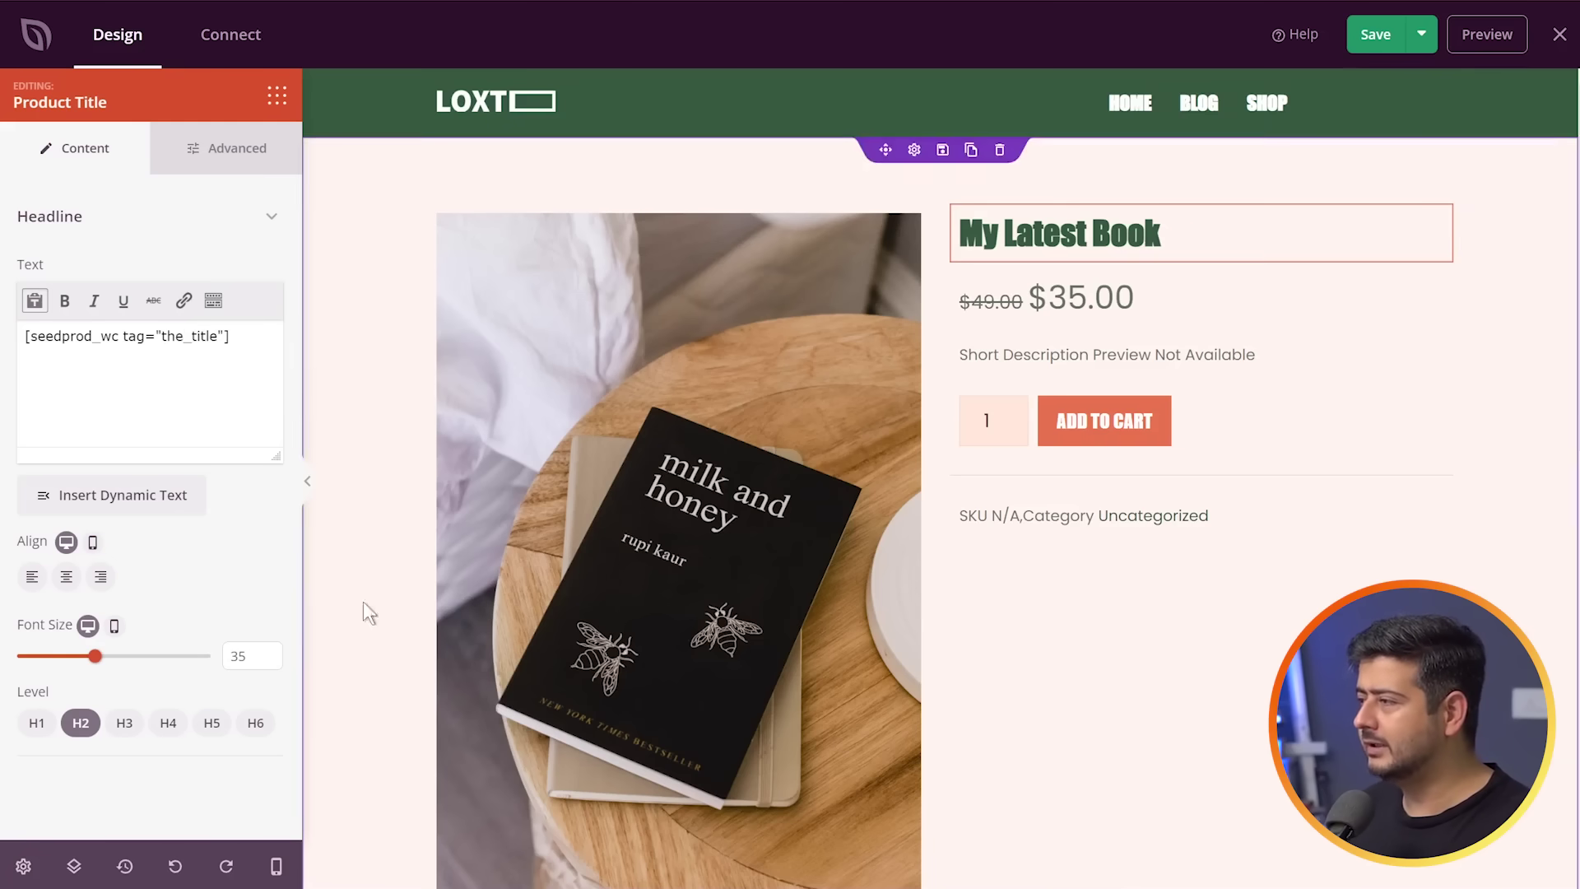
drag(100, 662, 109, 663)
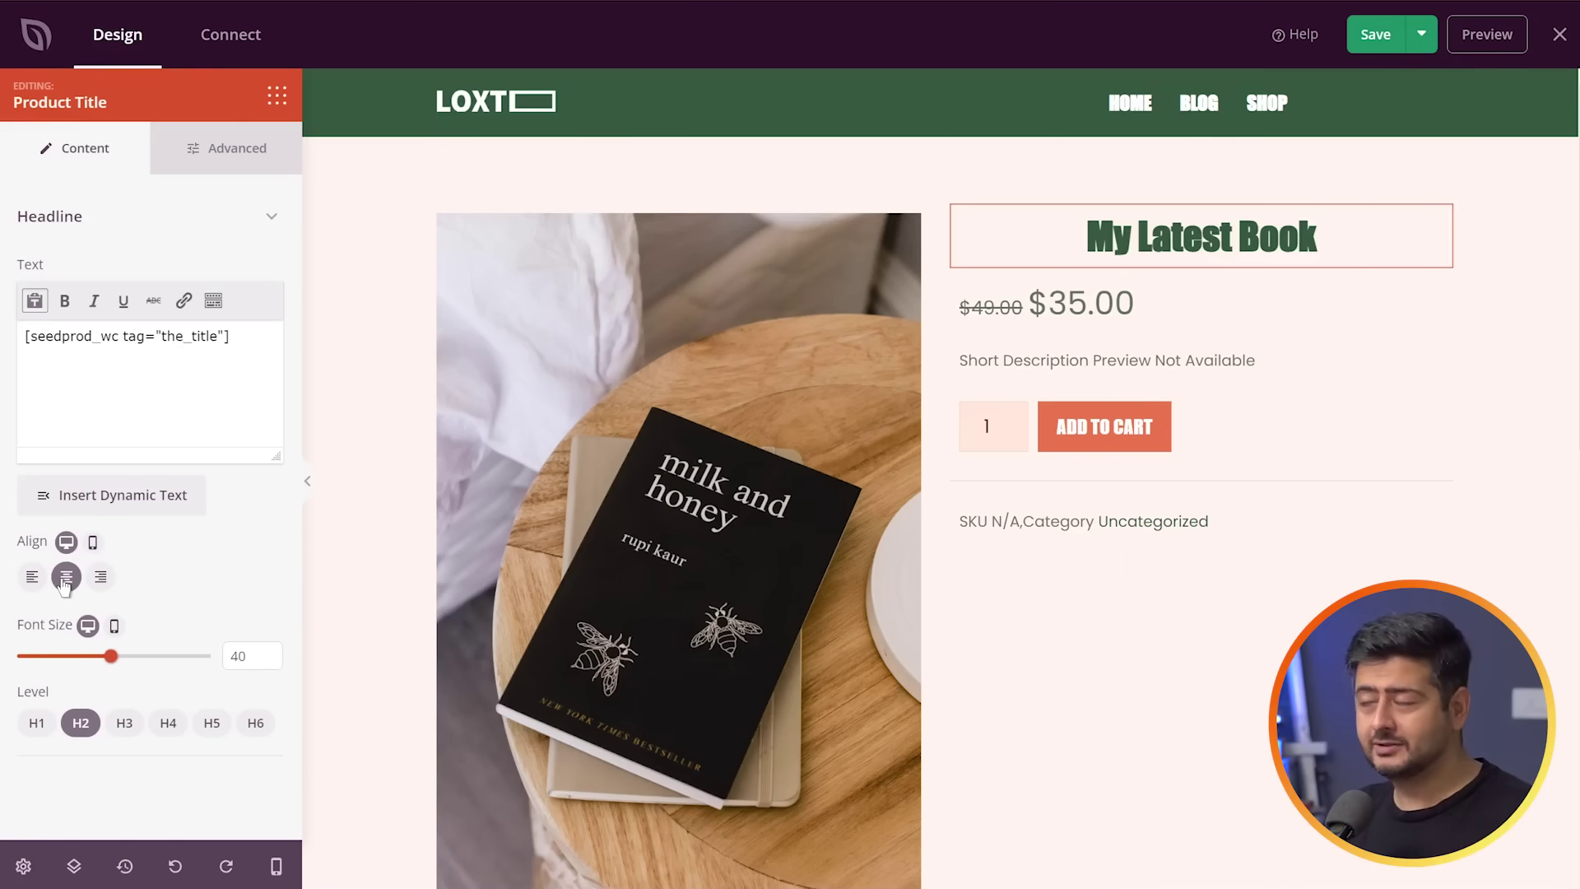
click(180, 167)
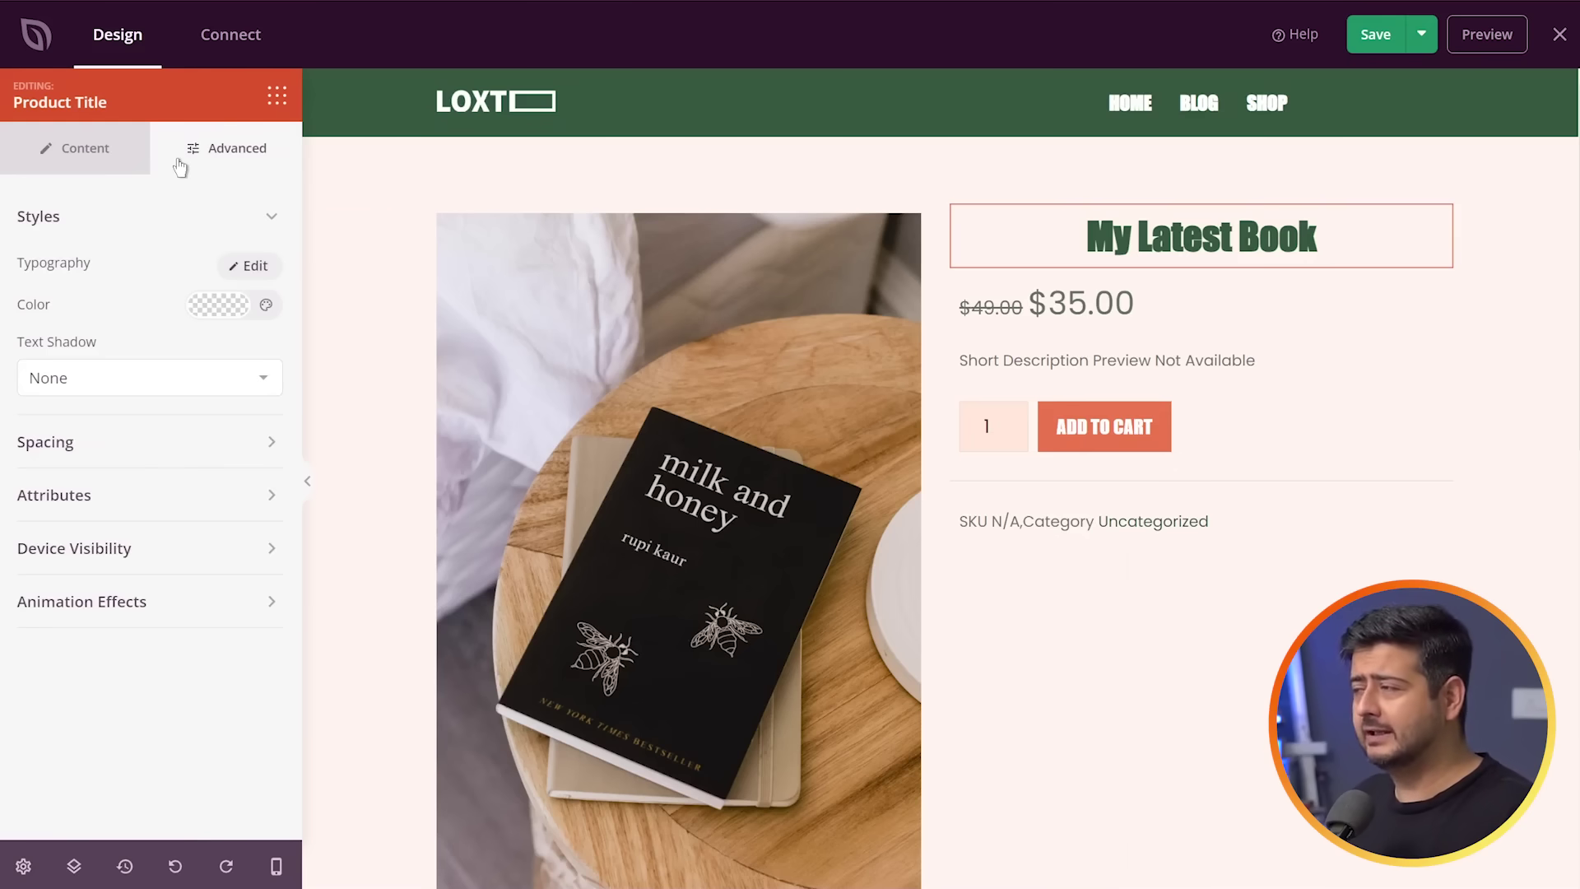
click(230, 272)
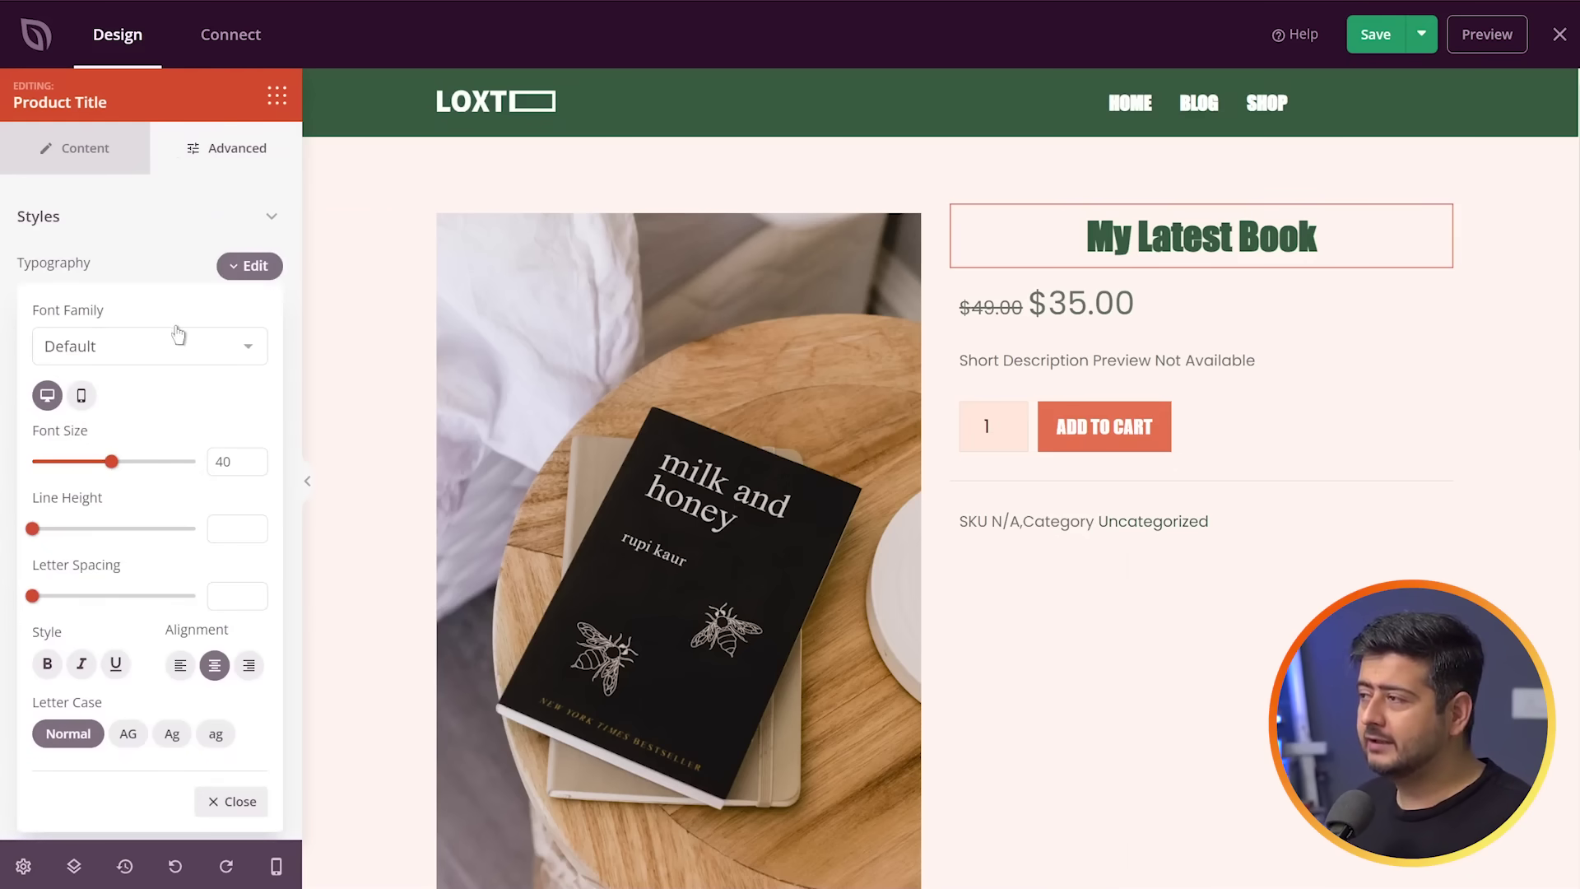
- Try the Keania One font family on the product title and check its font weight options
click(200, 338)
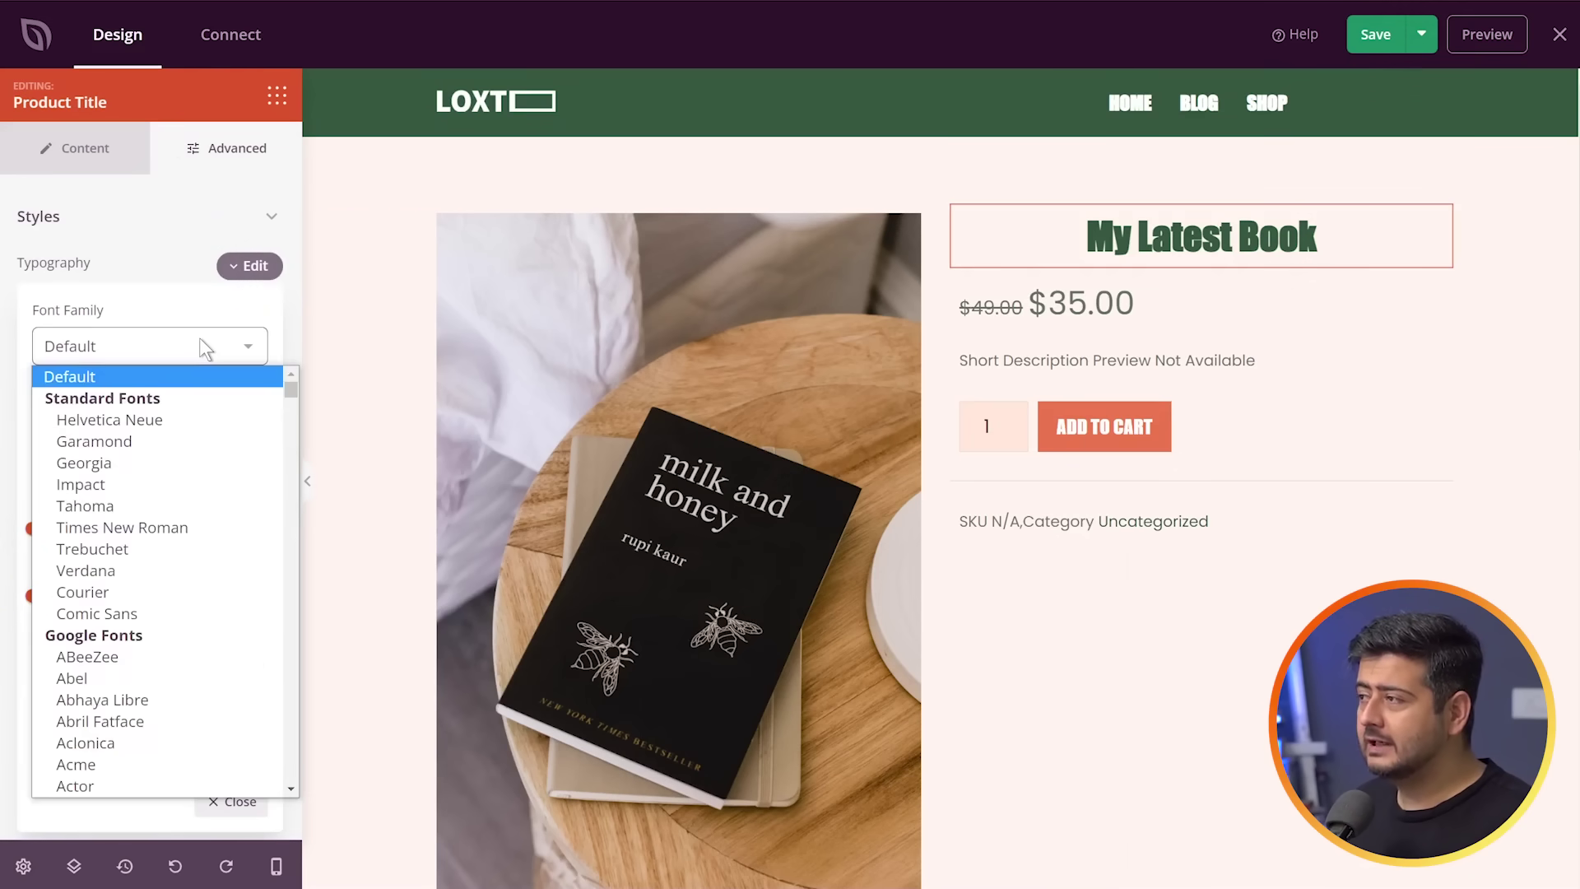
scroll(199, 418, down, 5)
scroll(197, 425, down, 20)
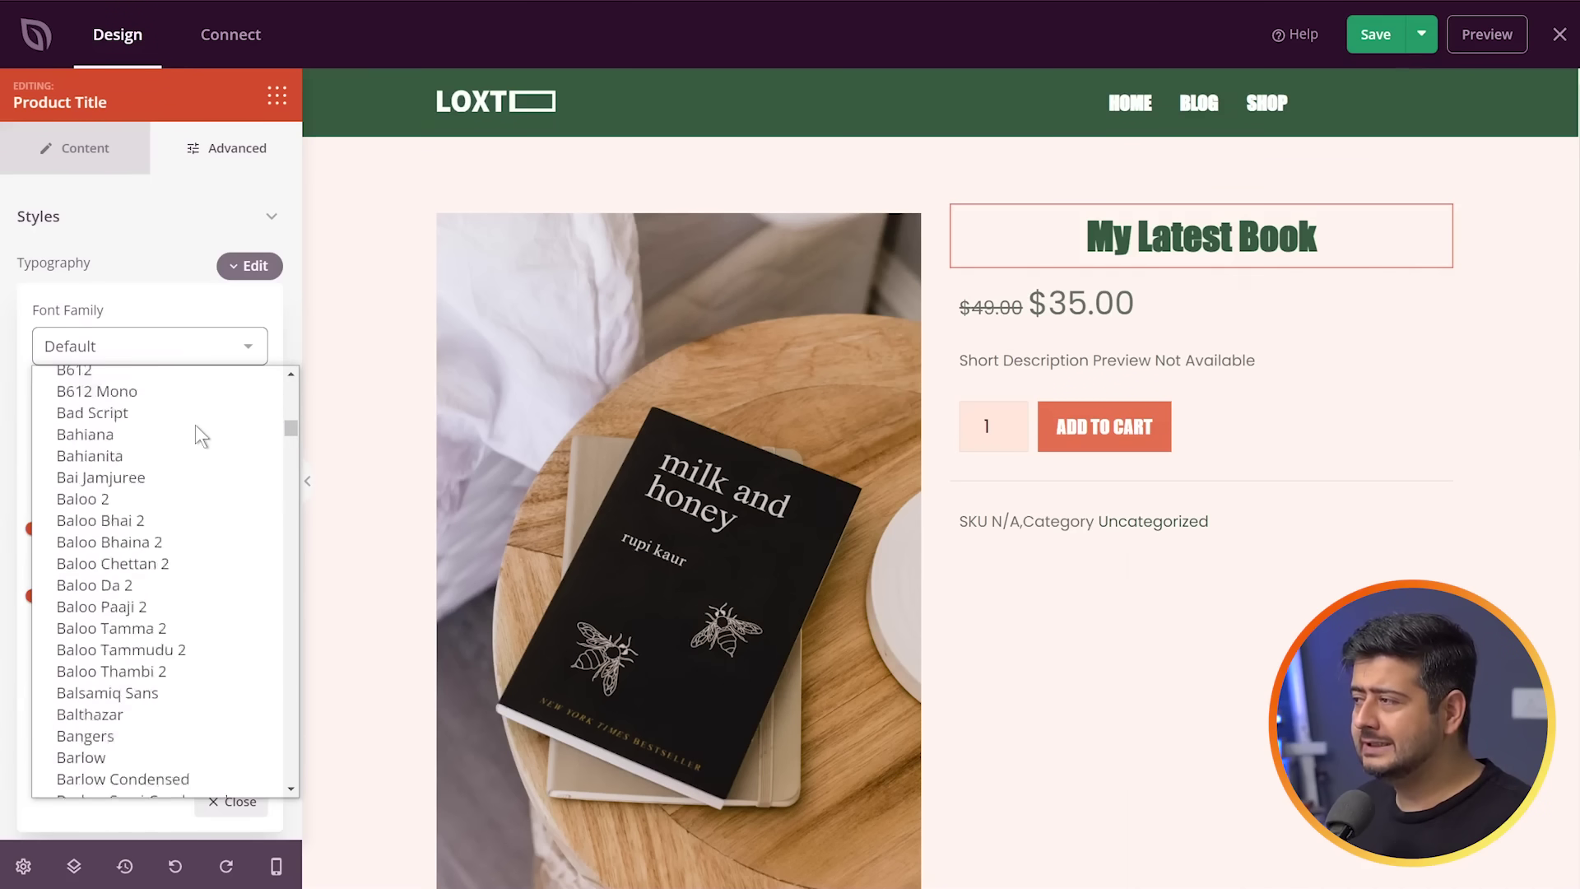
scroll(195, 423, down, 20)
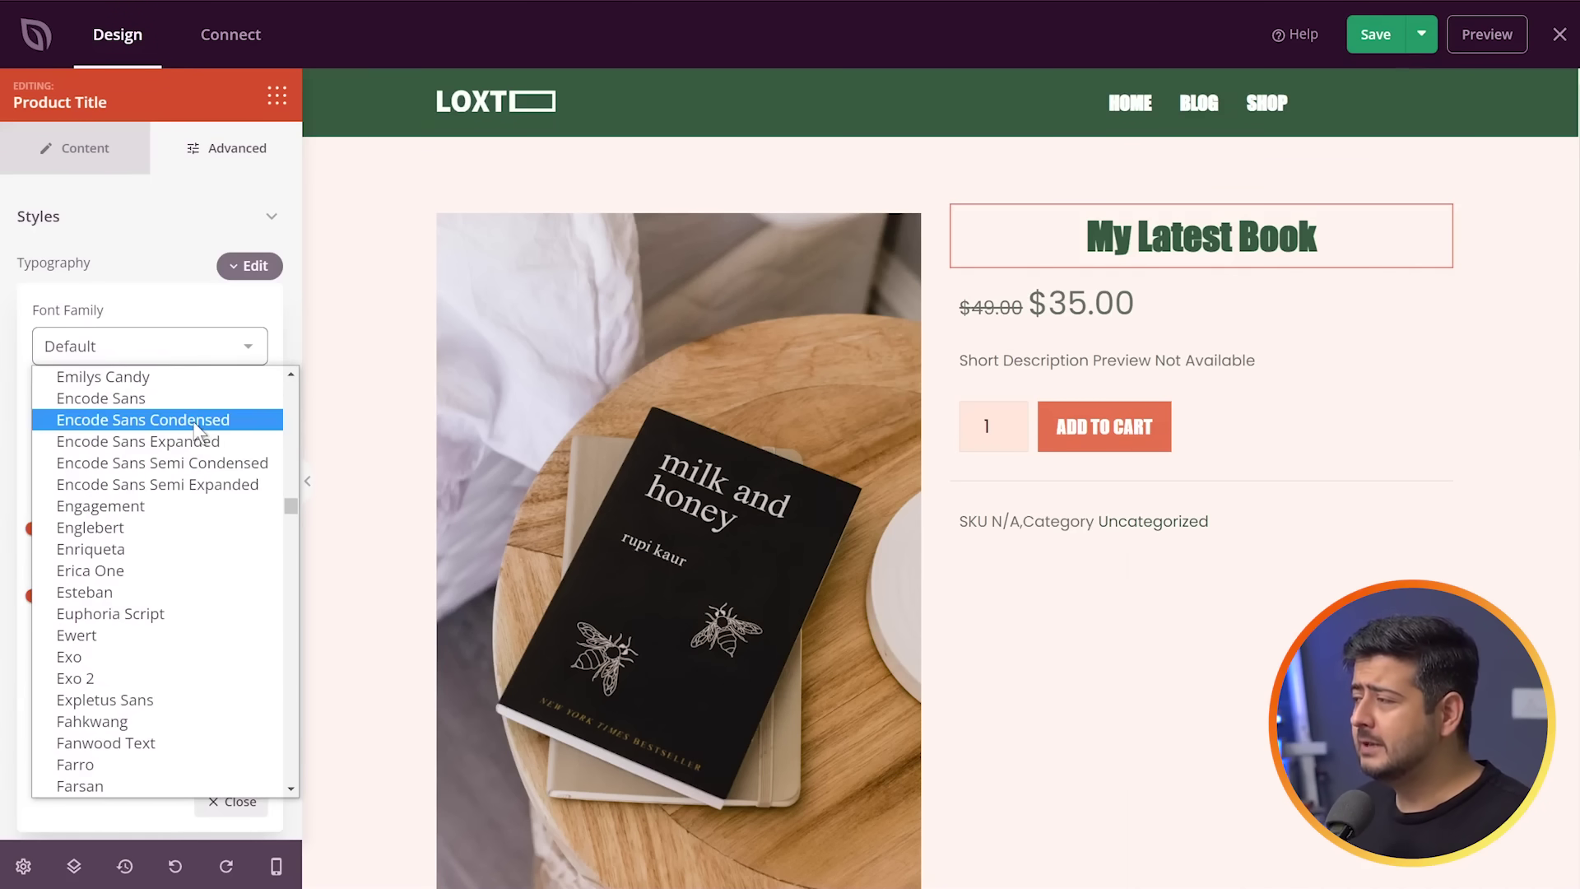
scroll(193, 434, down, 10)
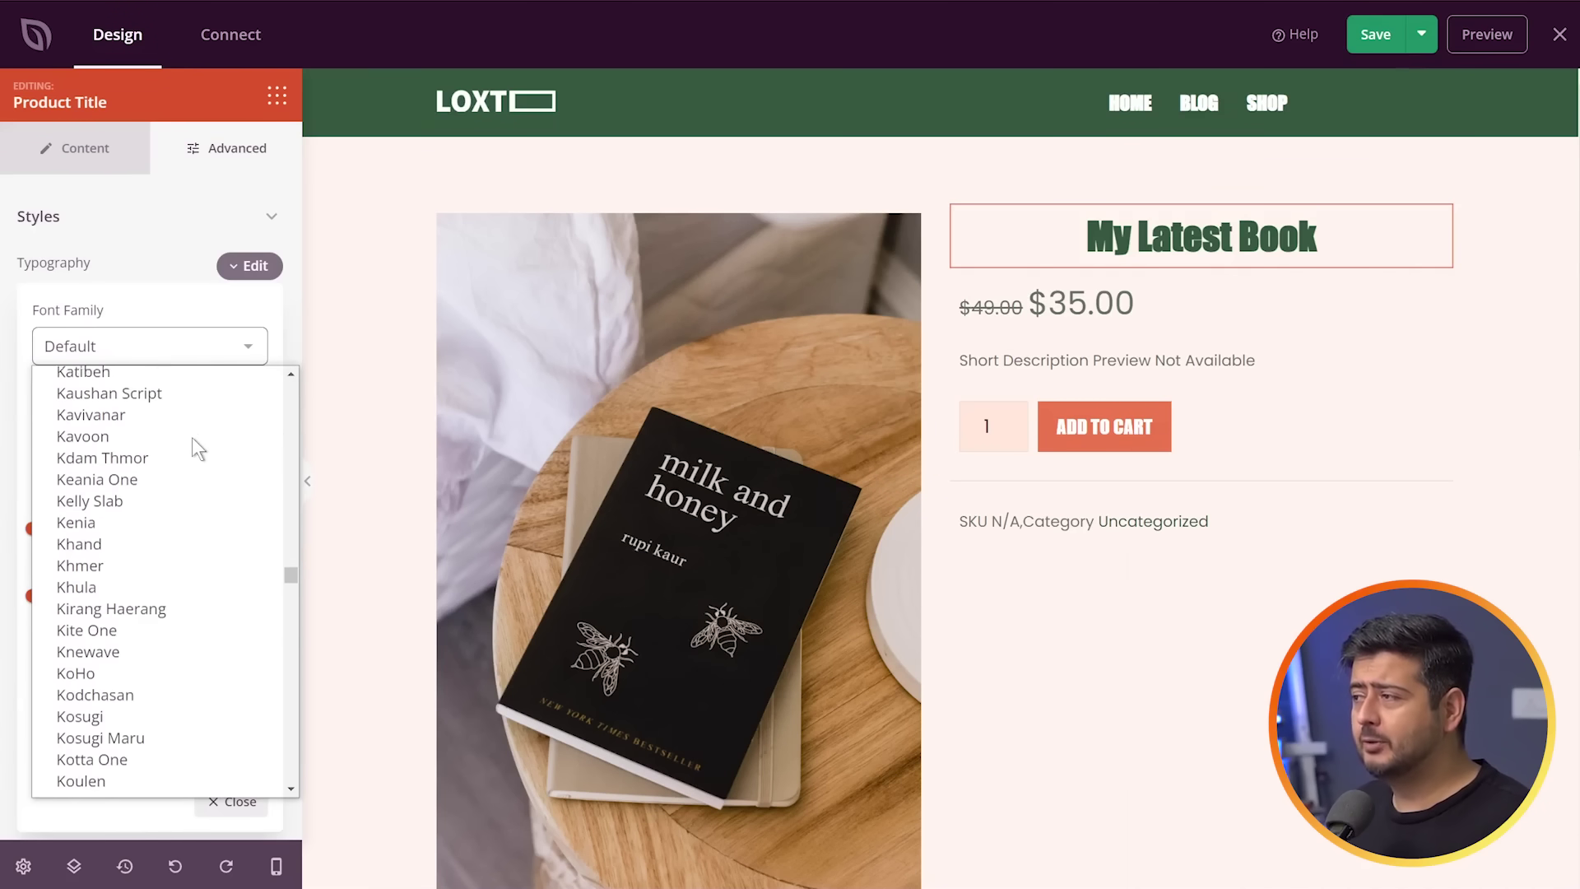
click(170, 473)
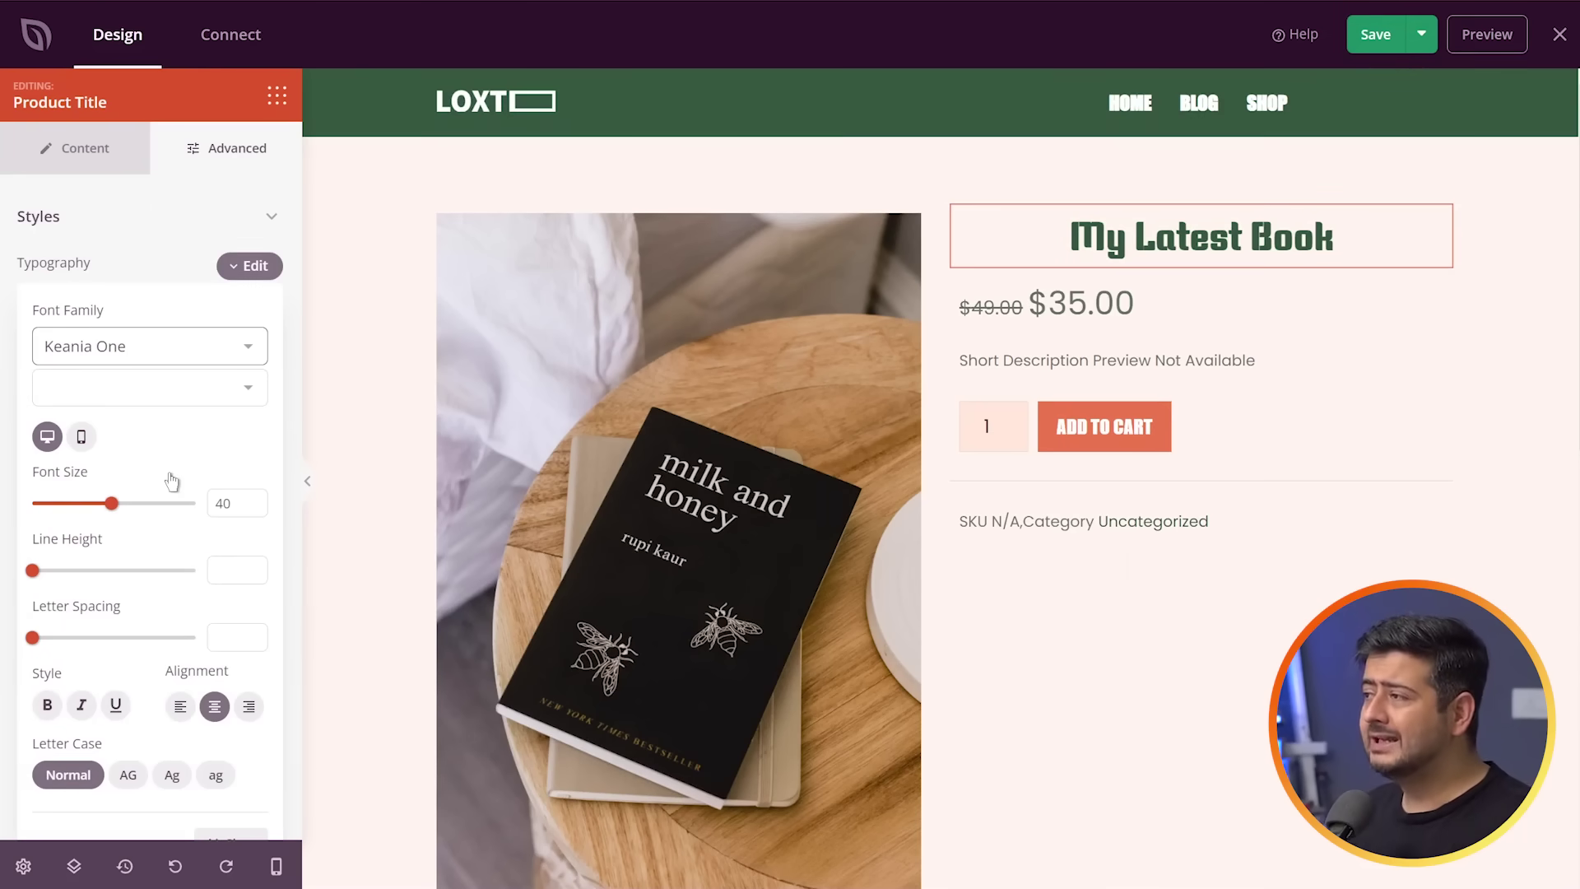
click(199, 400)
click(179, 414)
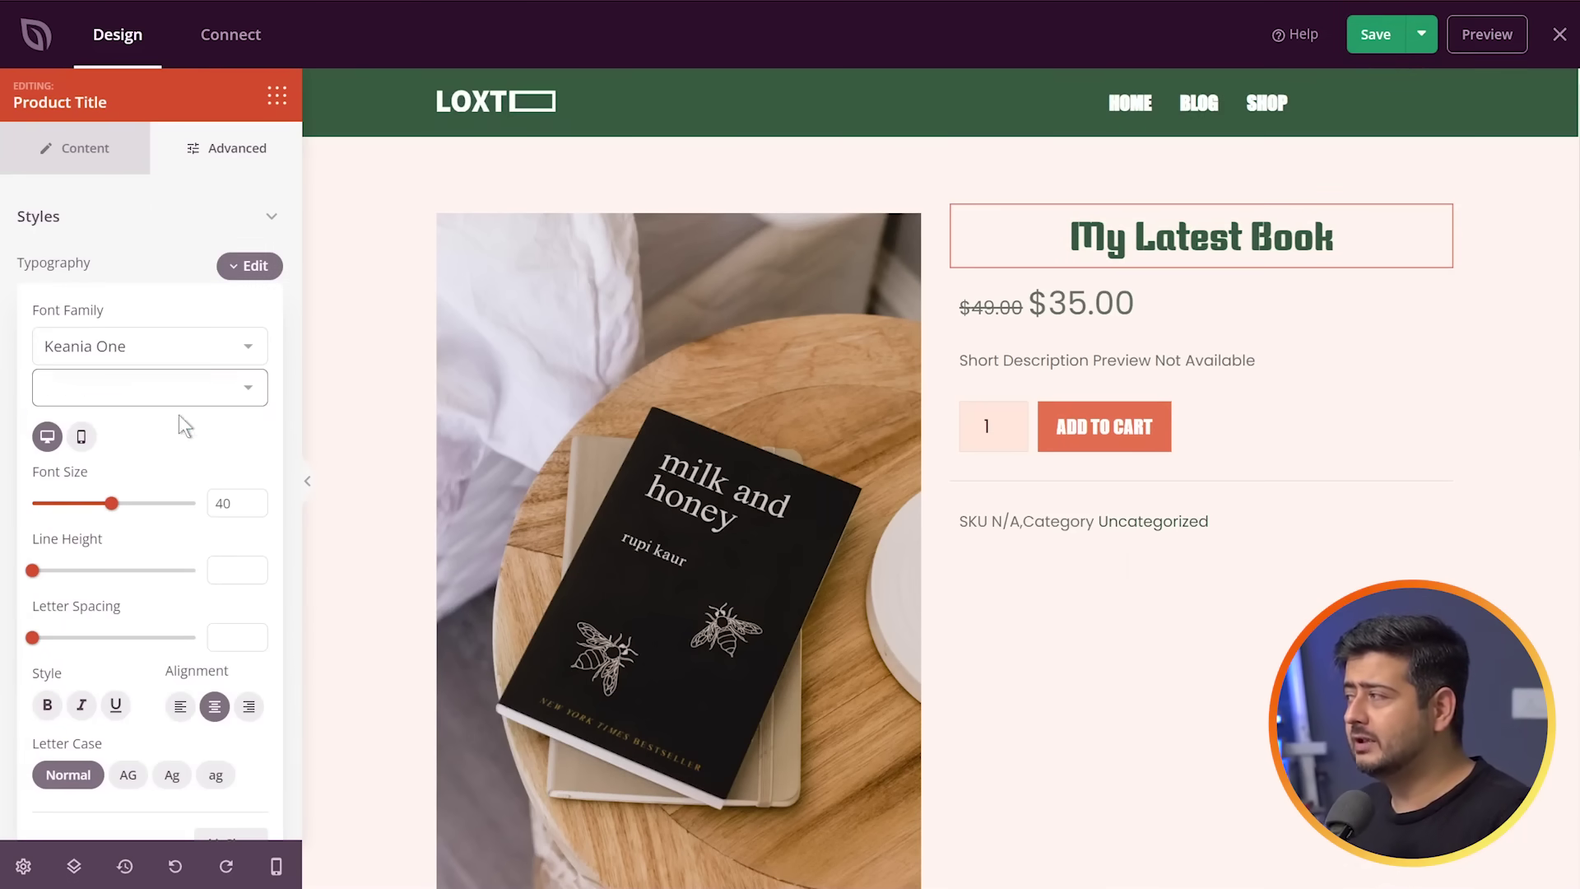
- Style the product title in bold La Belle Aurore at font size 47
click(202, 370)
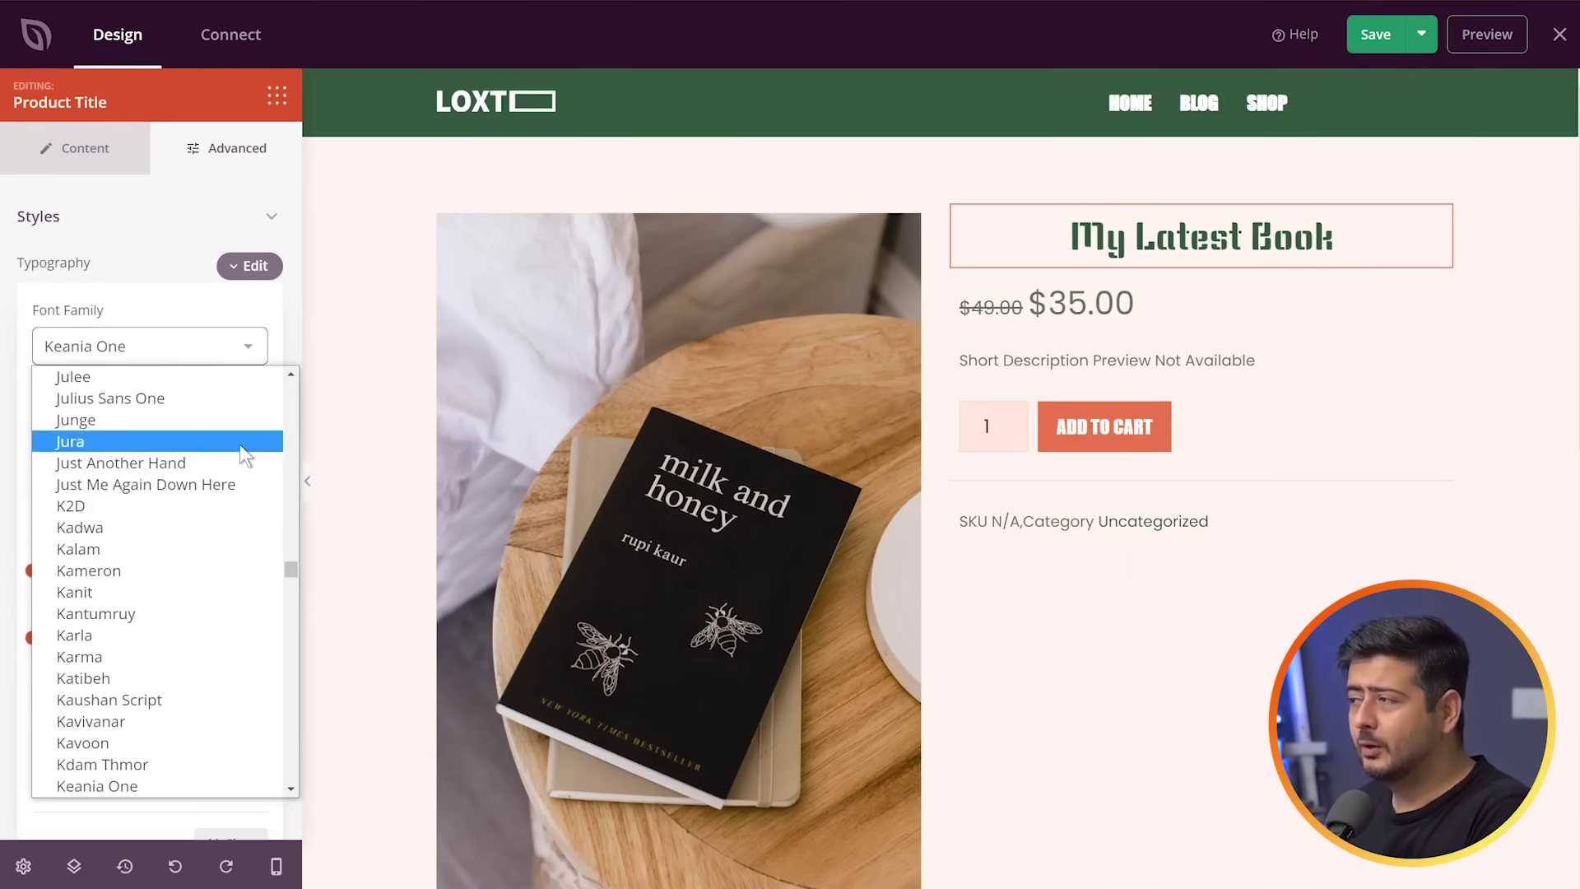
scroll(200, 549, down, 6)
click(166, 547)
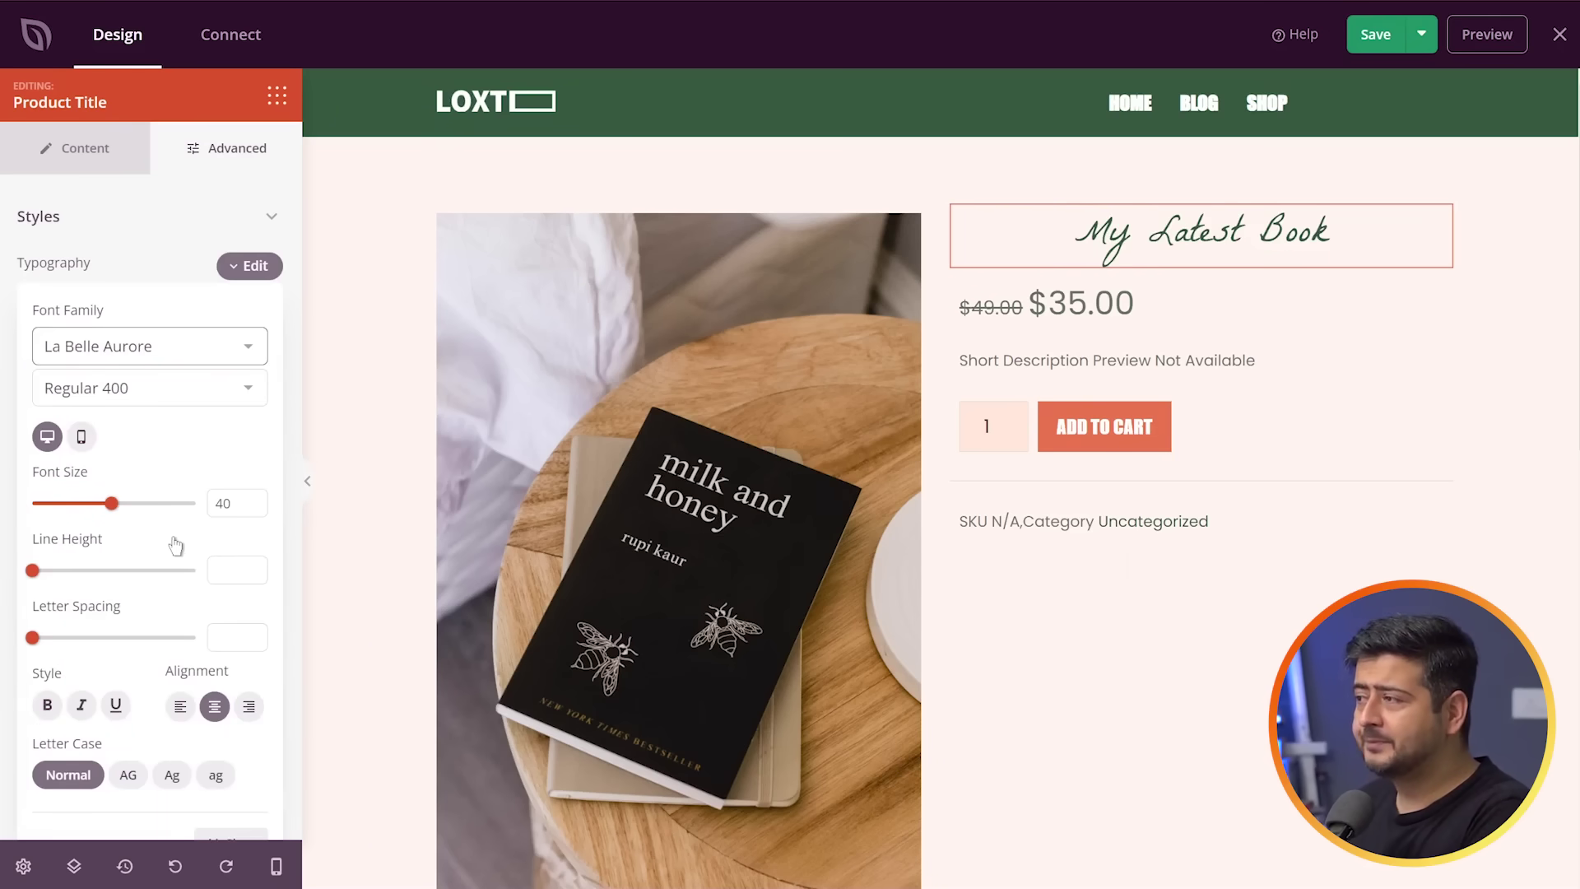
drag(122, 512, 131, 505)
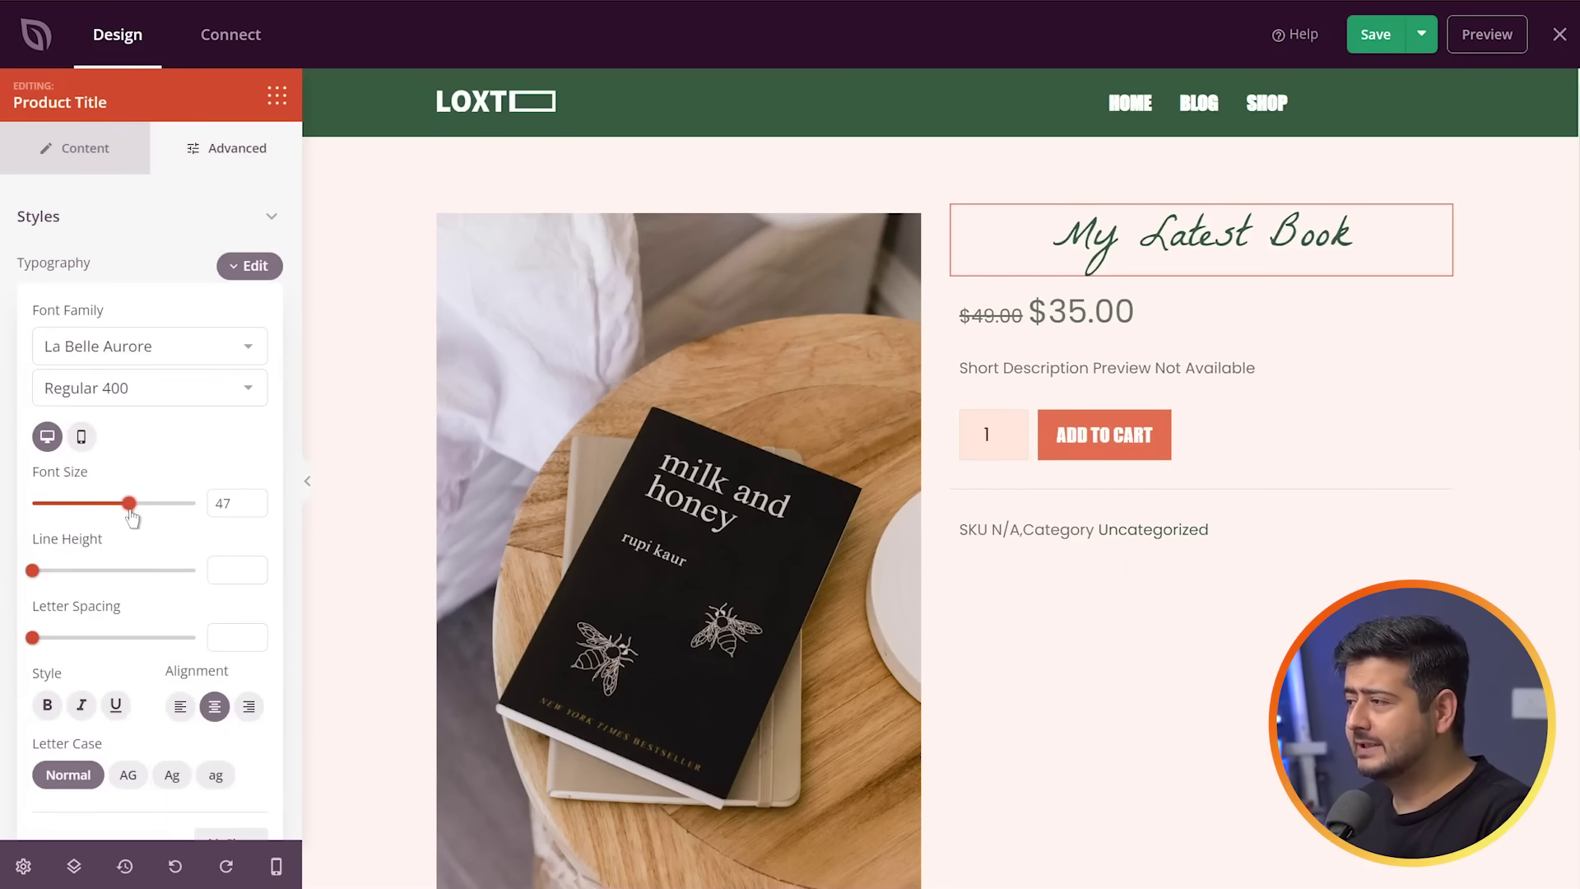
click(47, 705)
click(83, 708)
click(83, 707)
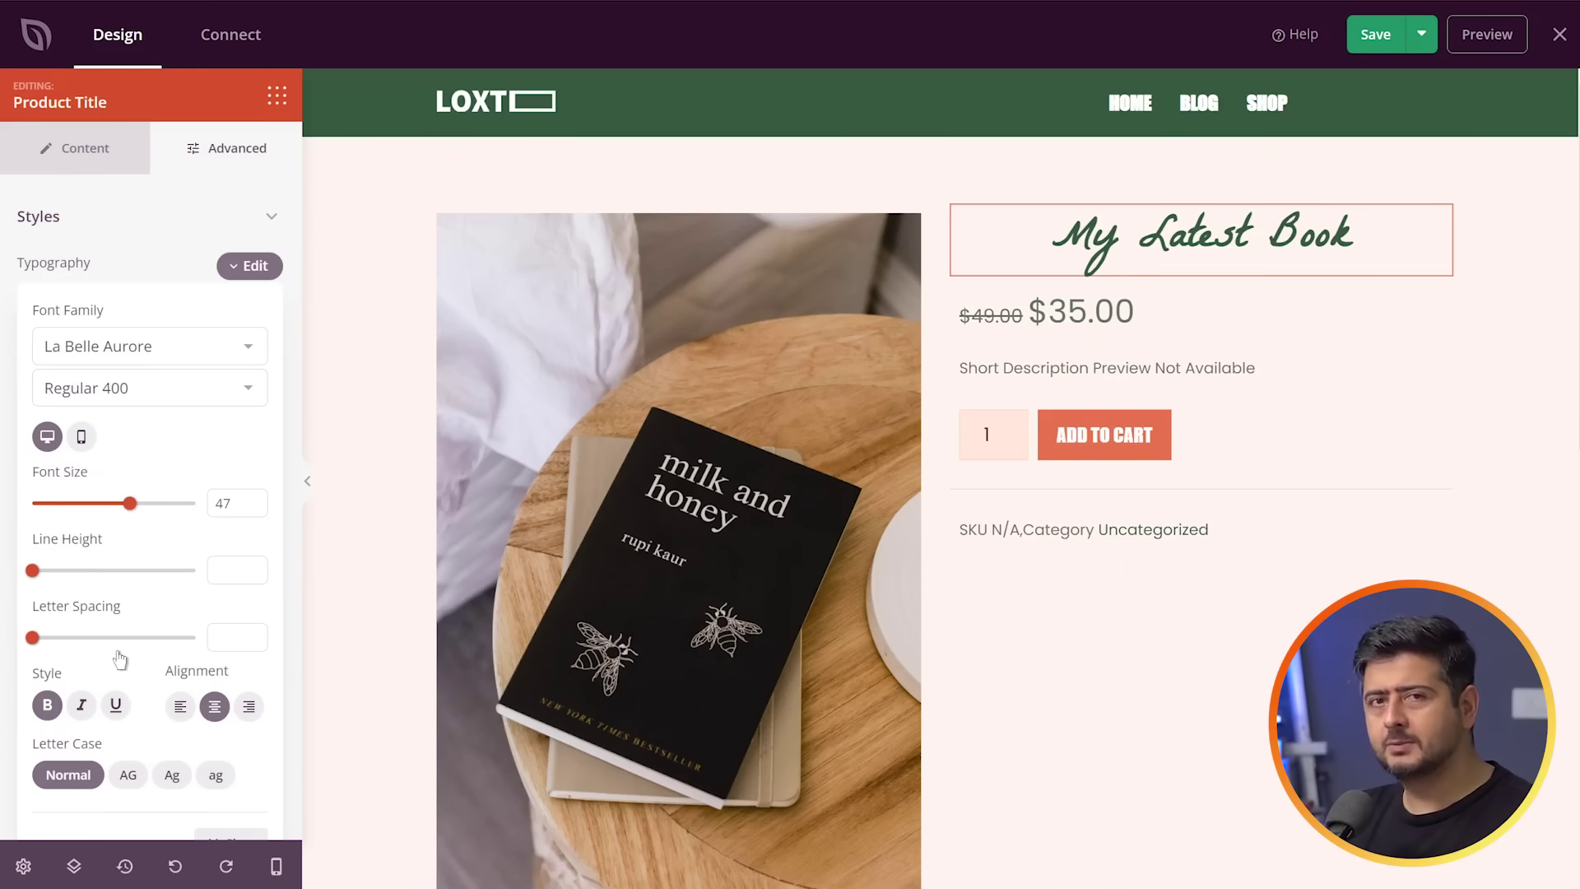
- Set the product price's font size to 37, keeping the default font family
click(1091, 312)
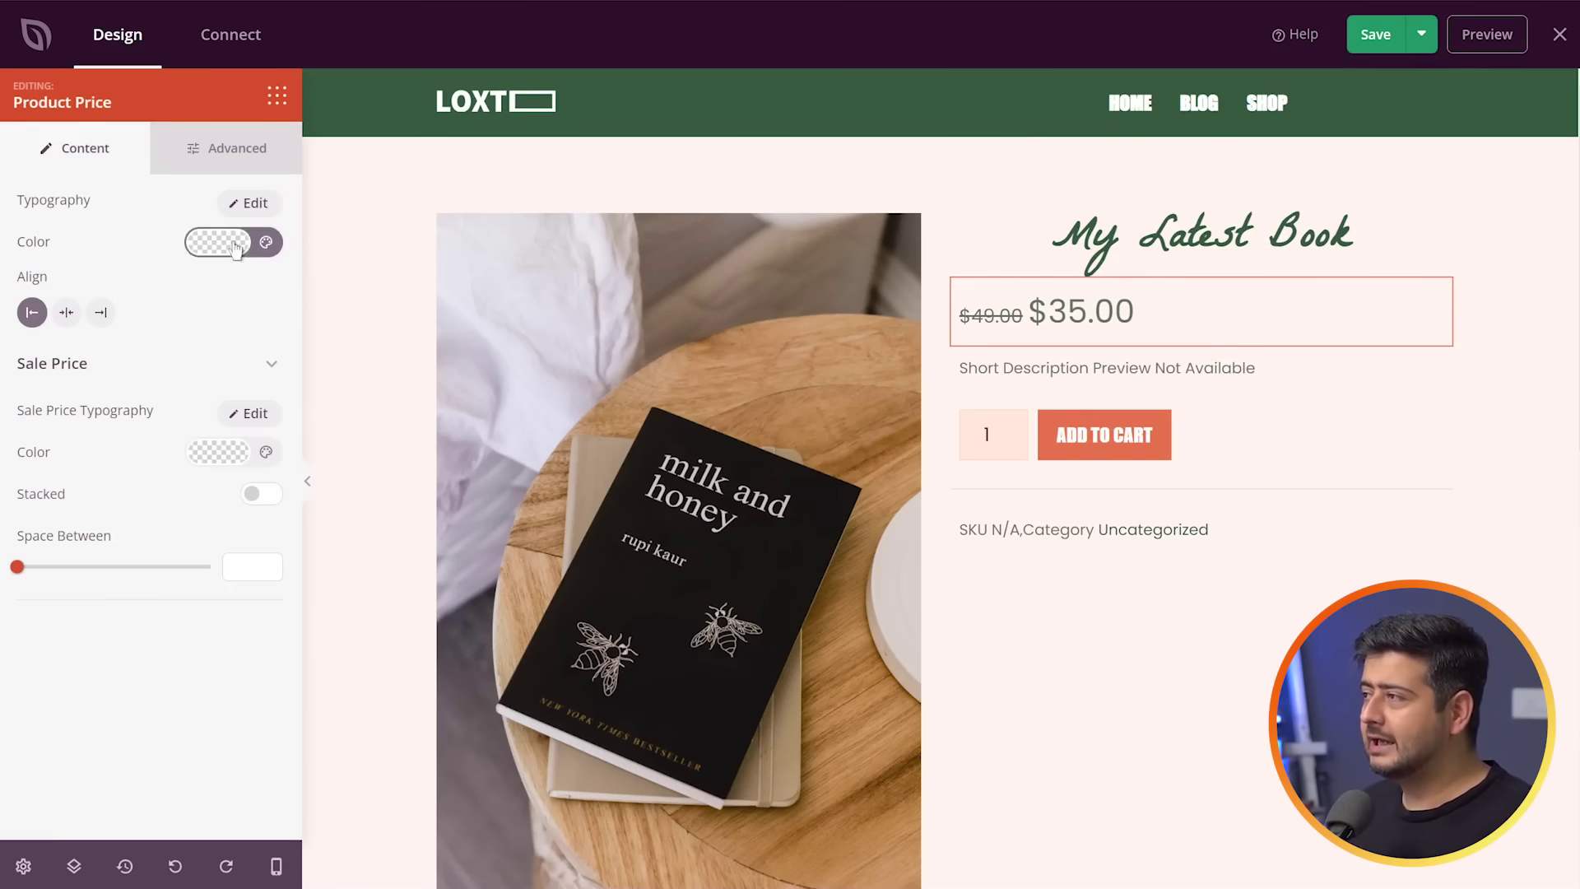
click(247, 204)
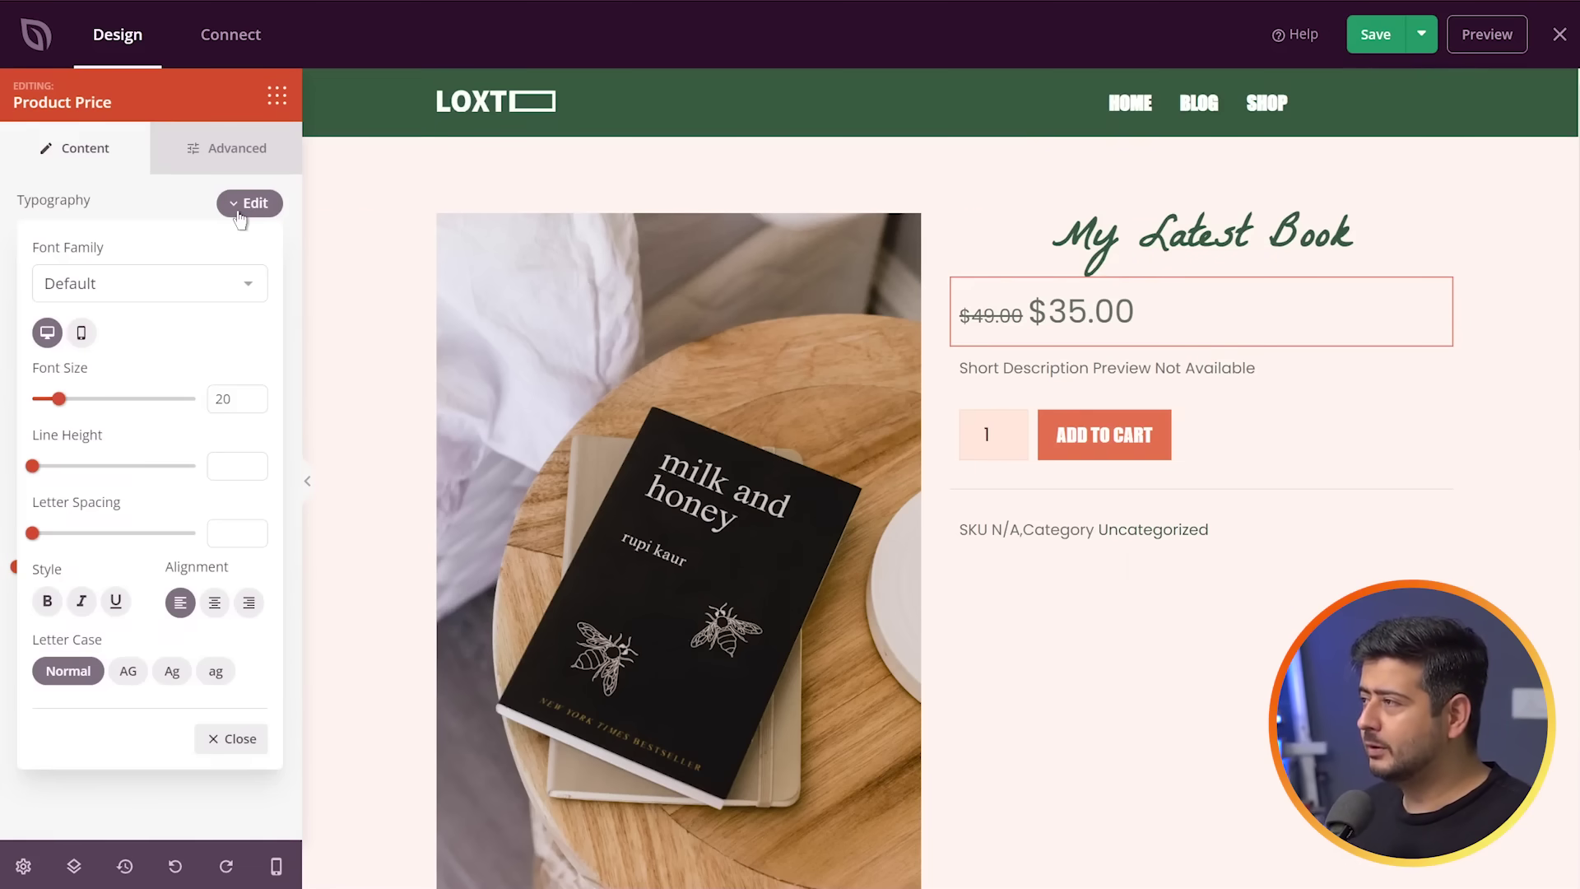
click(224, 284)
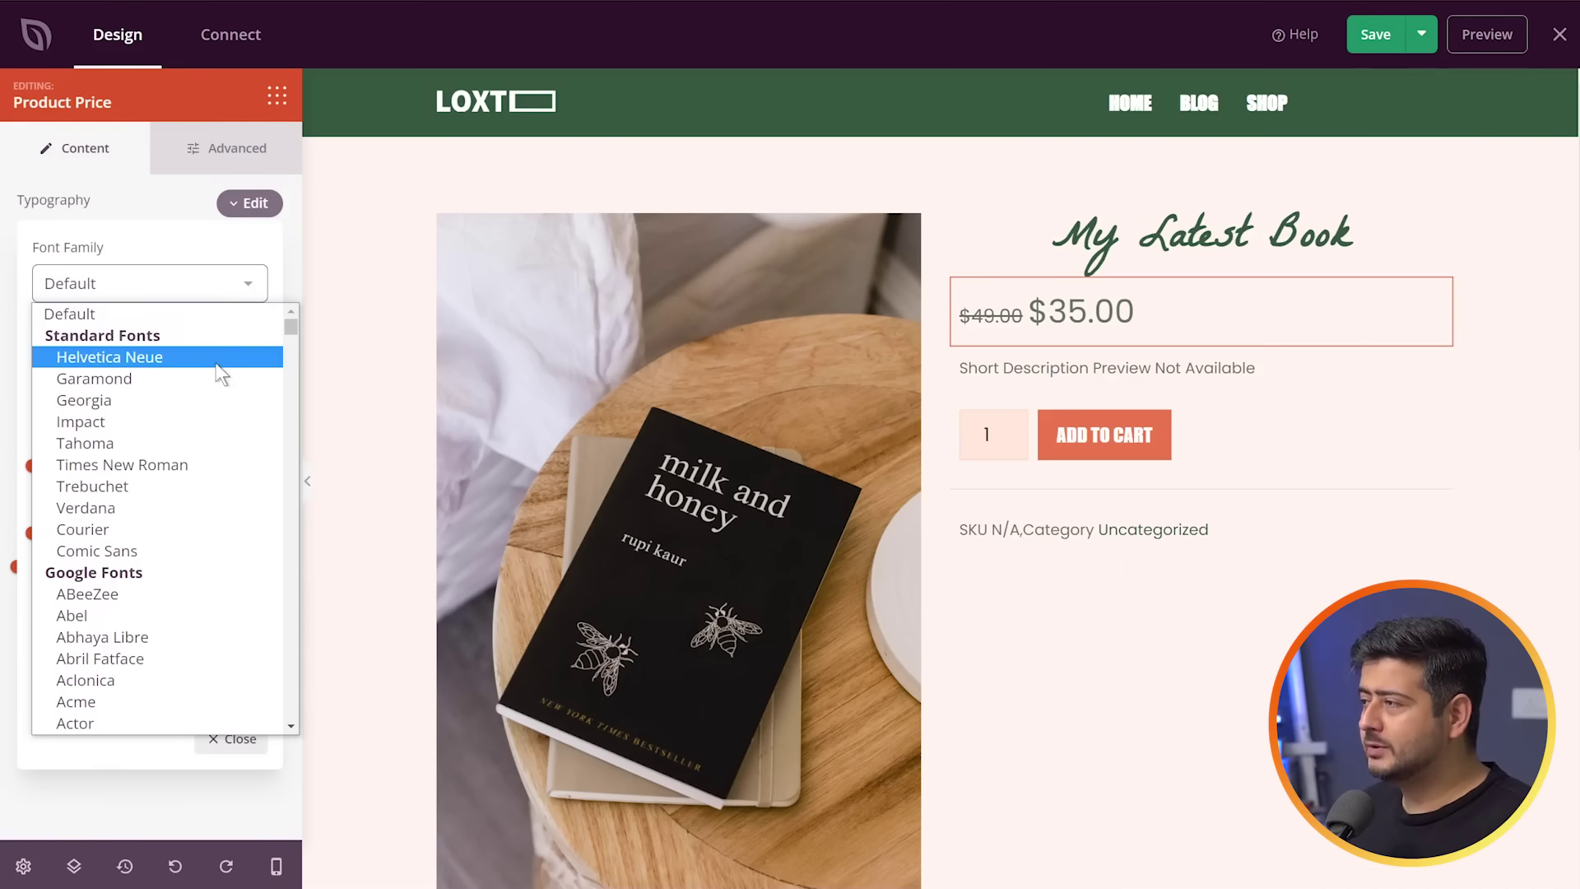
click(212, 270)
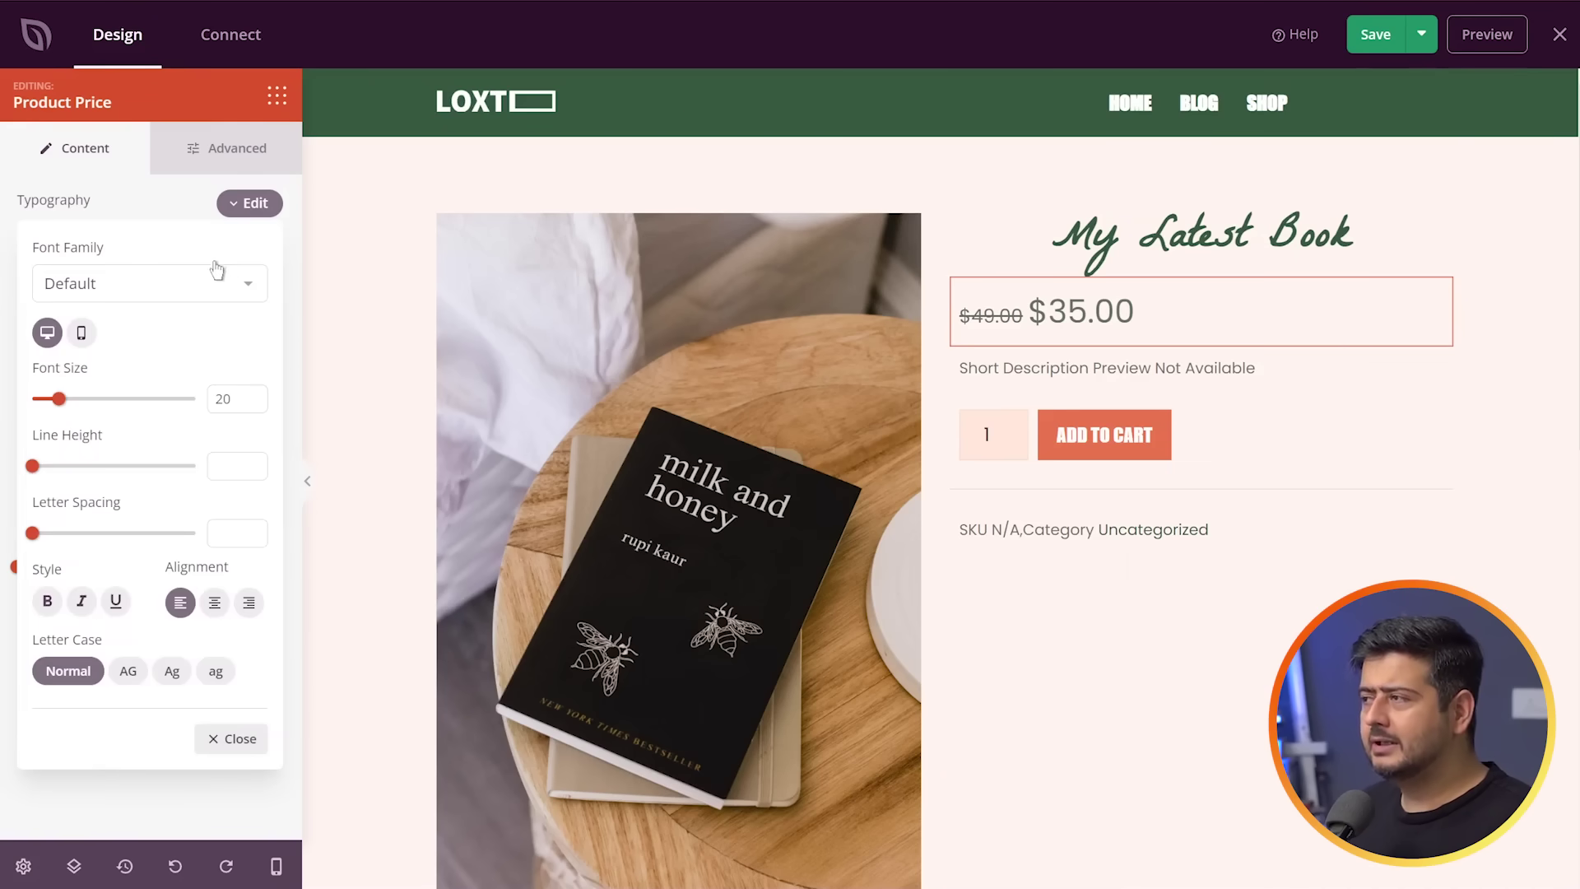
drag(58, 399, 97, 403)
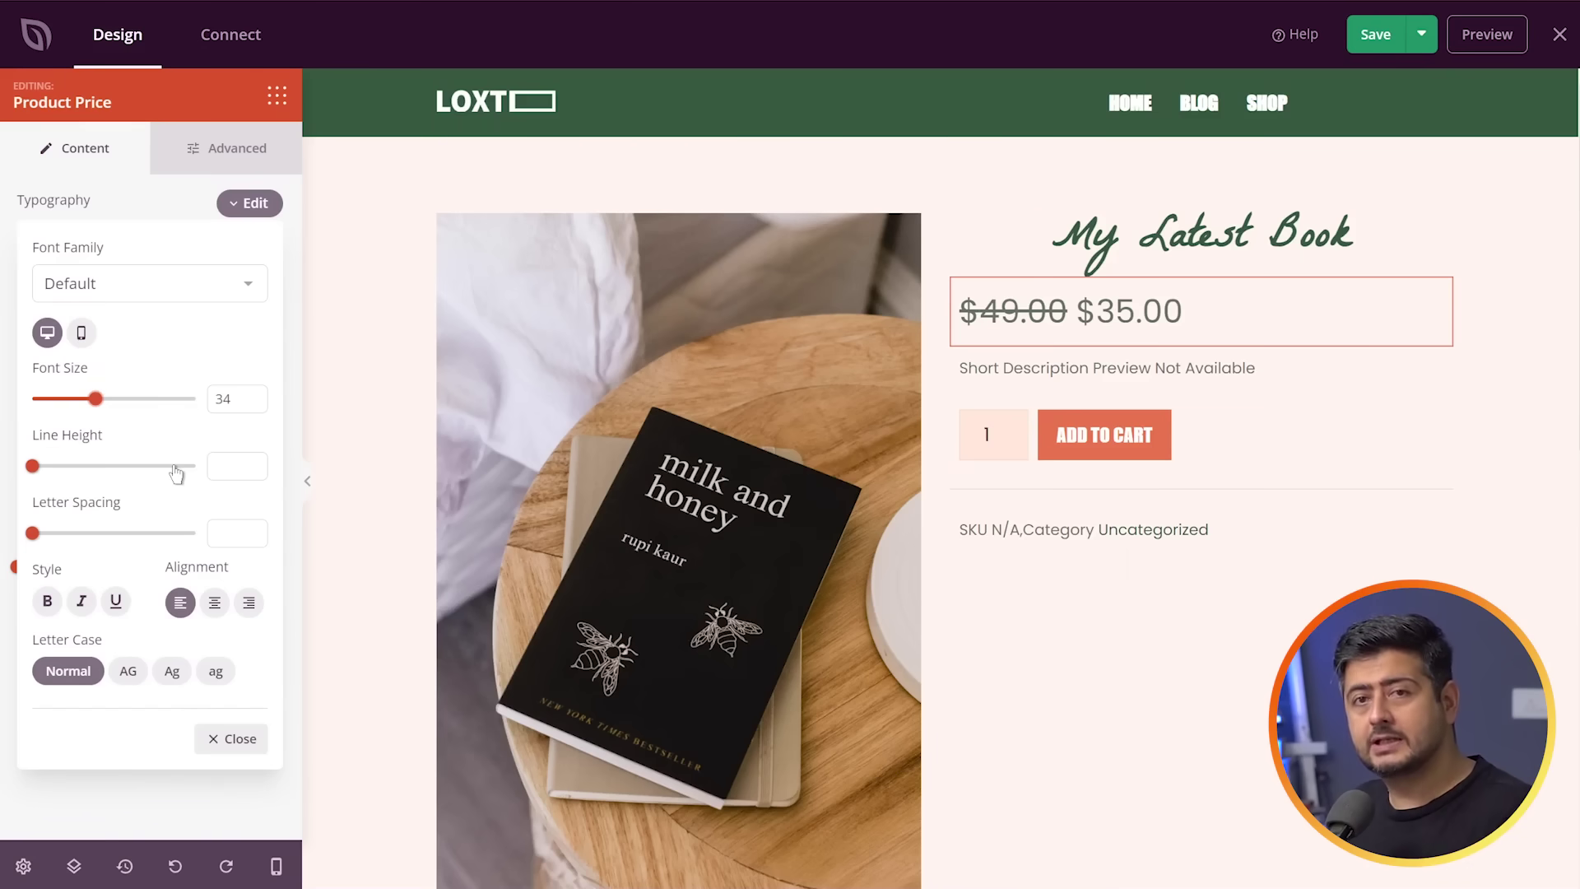
drag(97, 403, 104, 403)
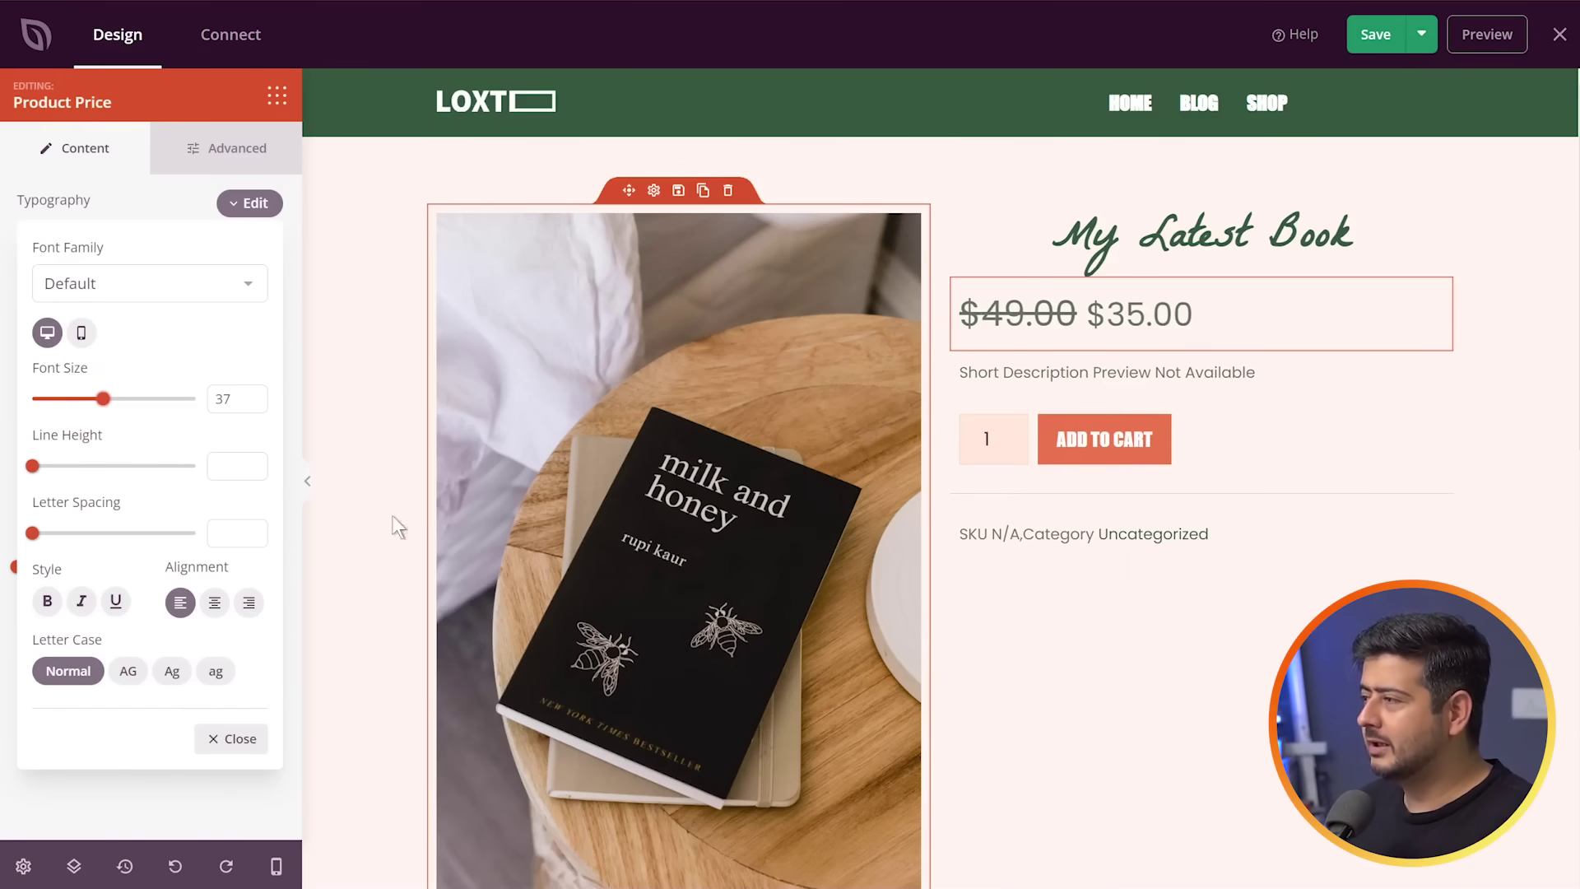
- Try bold and italic styling on the product price
click(47, 600)
click(46, 601)
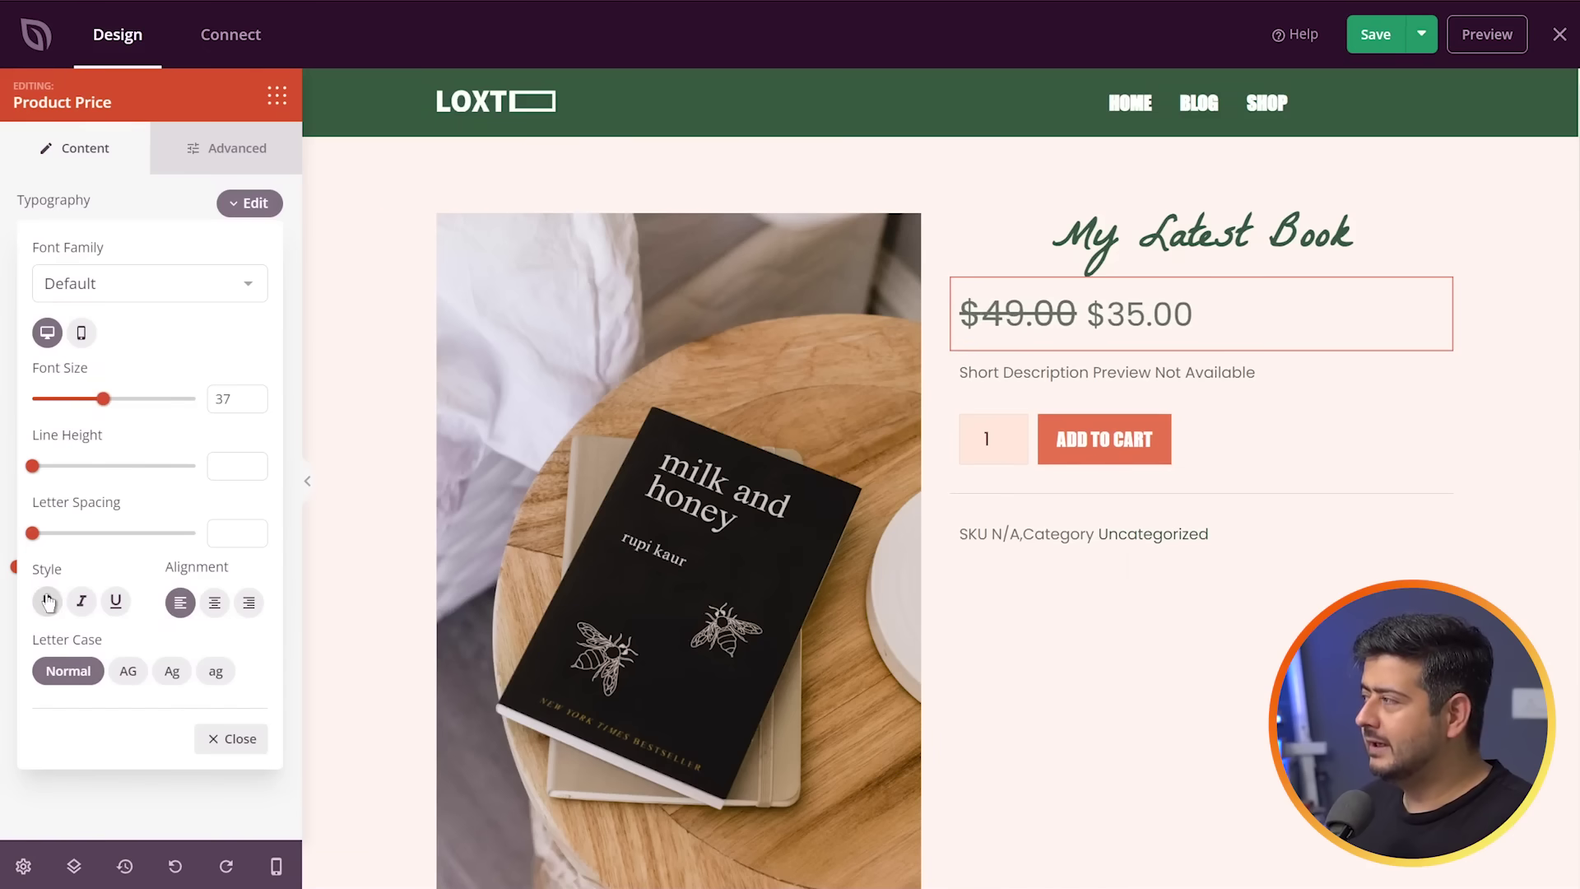
click(82, 602)
click(82, 602)
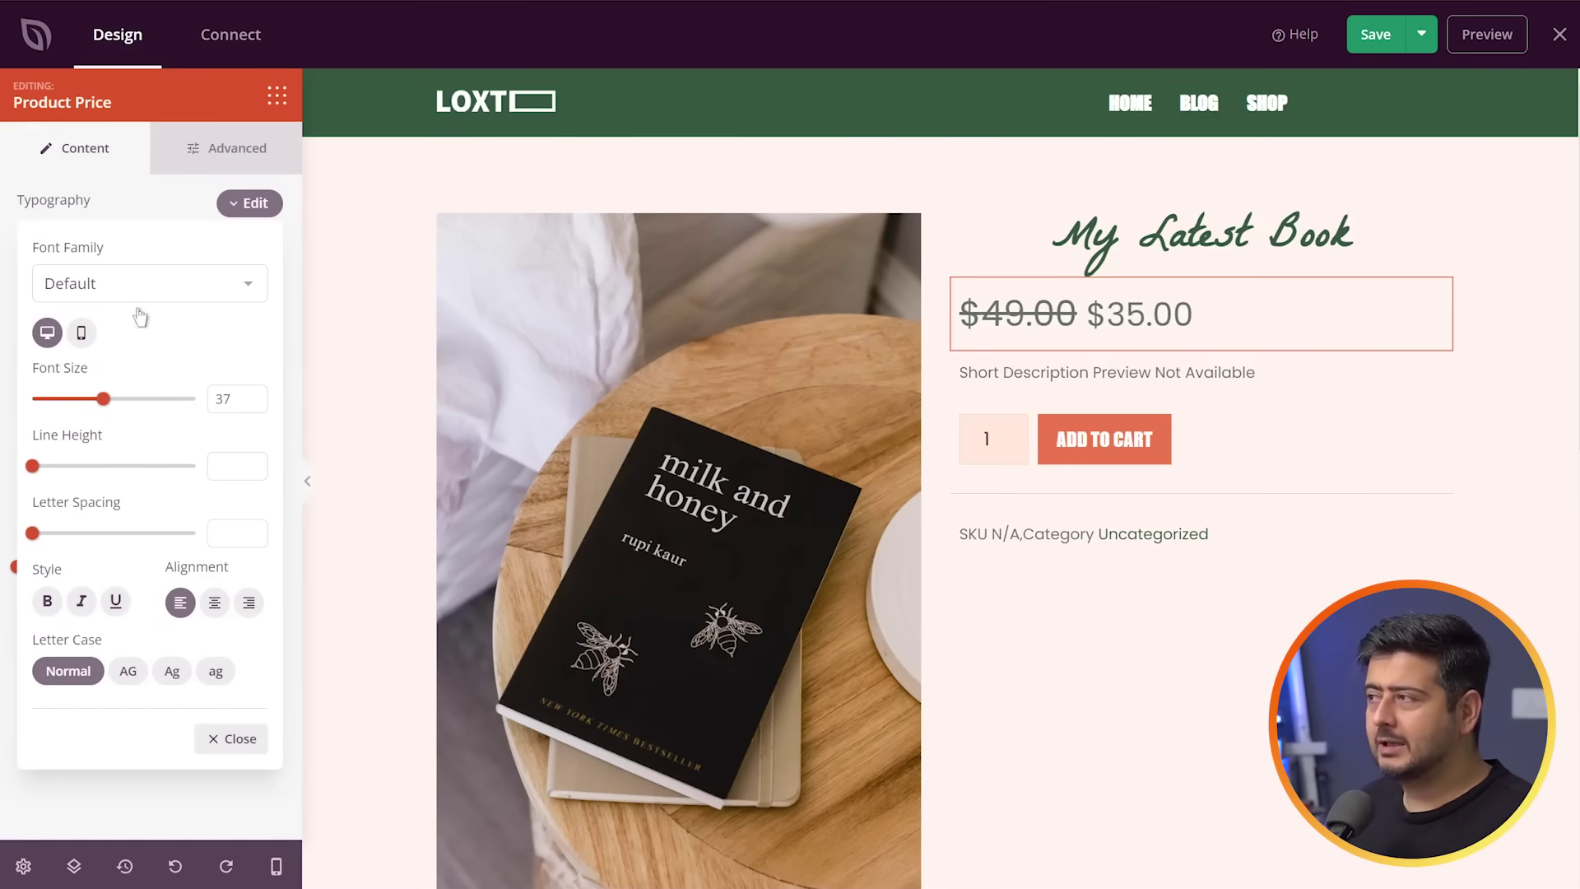
- Centre the product price and set the sale price's font size to 53
click(245, 203)
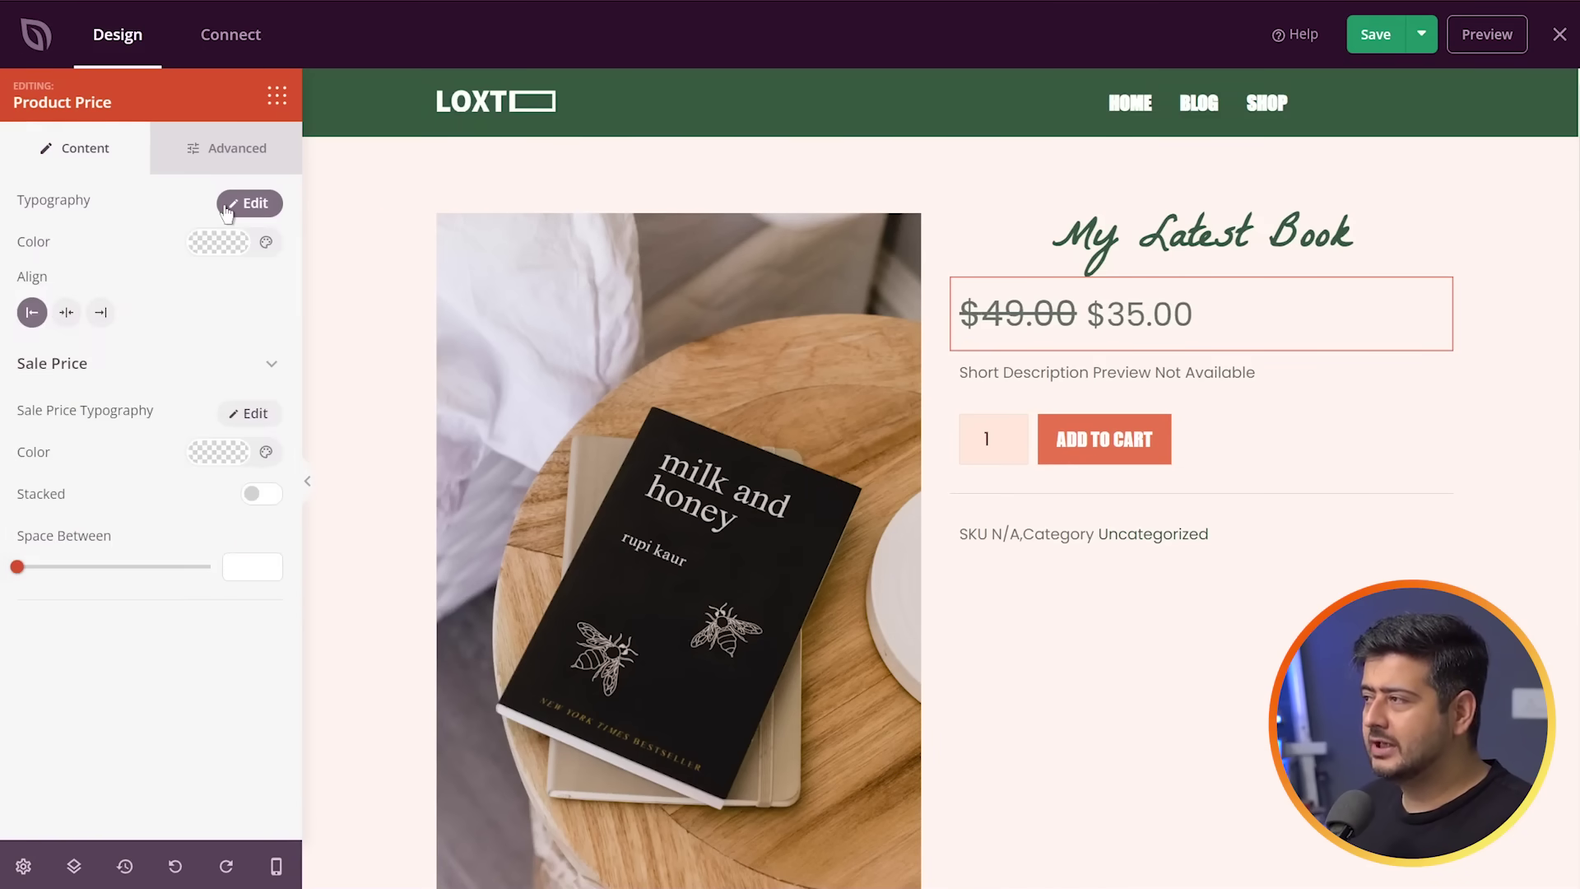
click(66, 313)
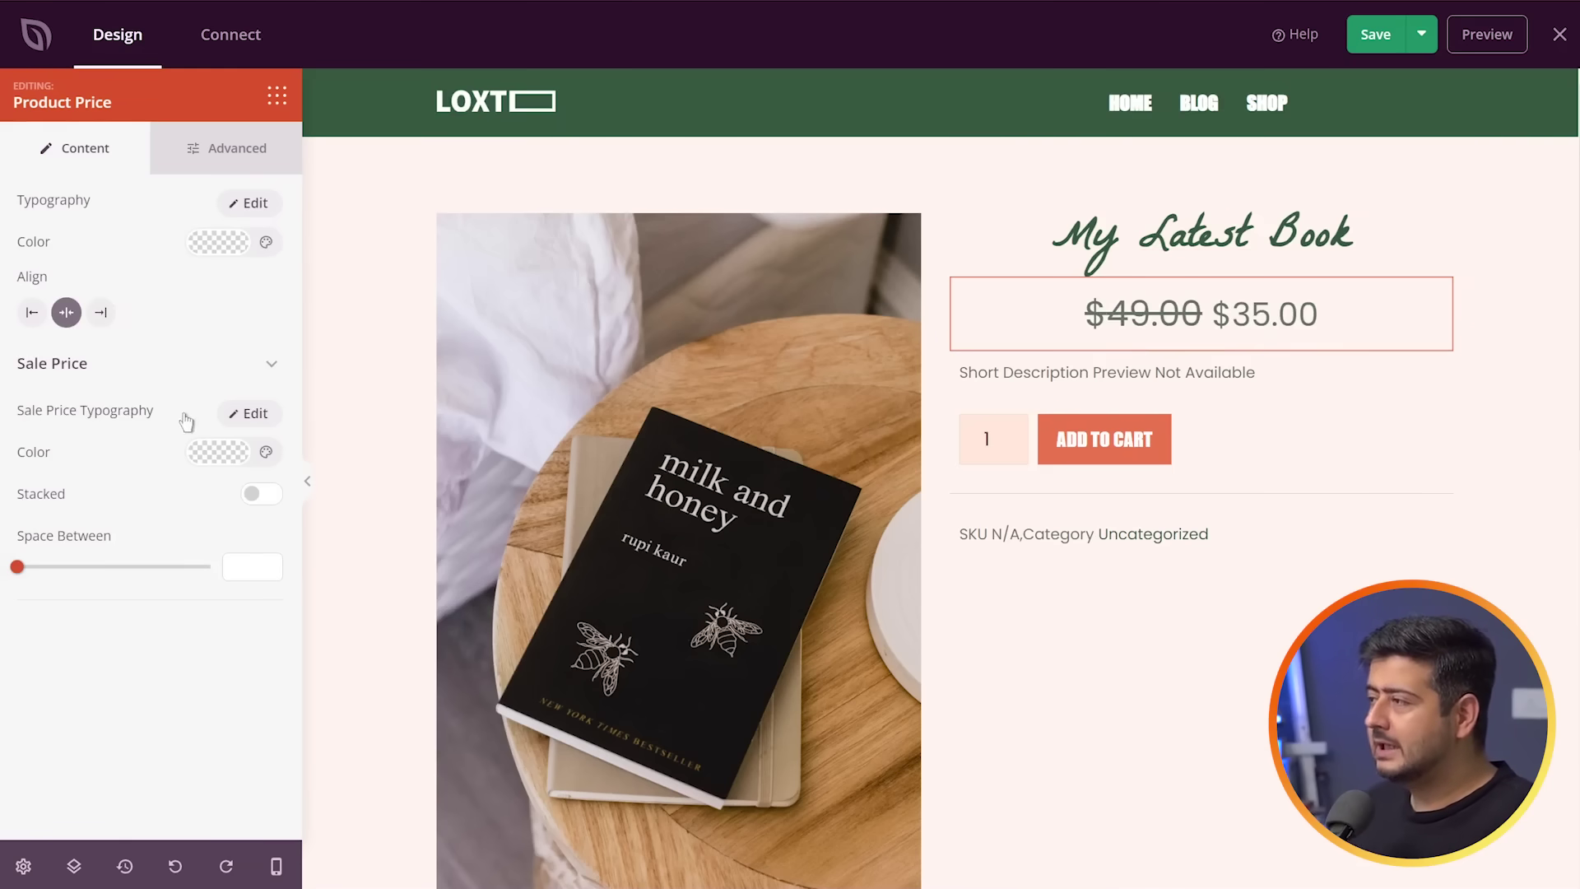
click(227, 414)
click(98, 610)
drag(99, 613, 149, 613)
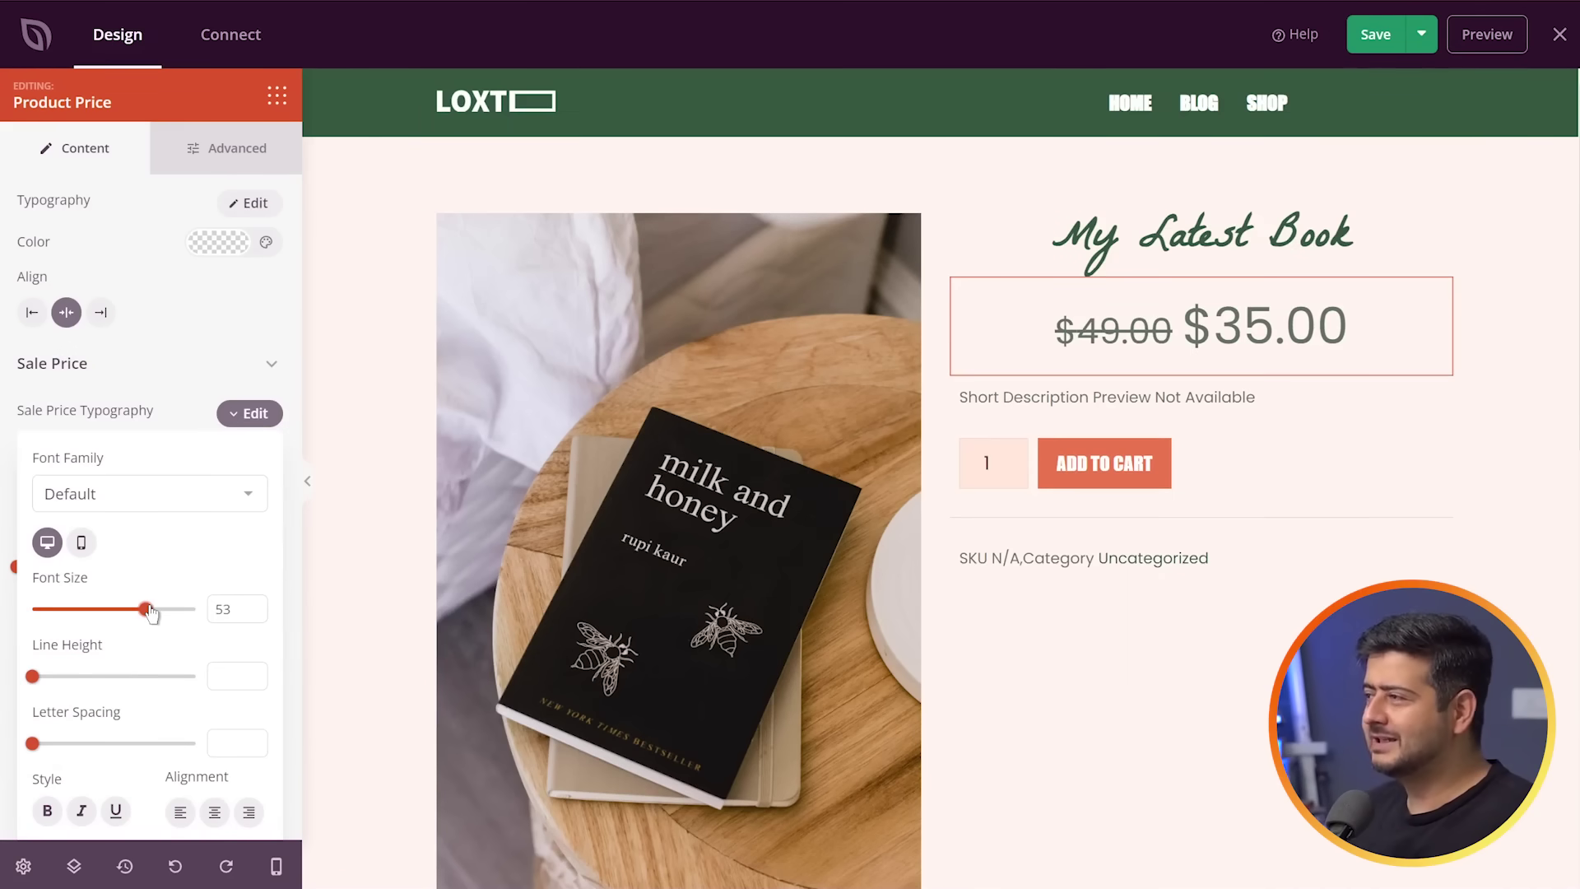
click(248, 413)
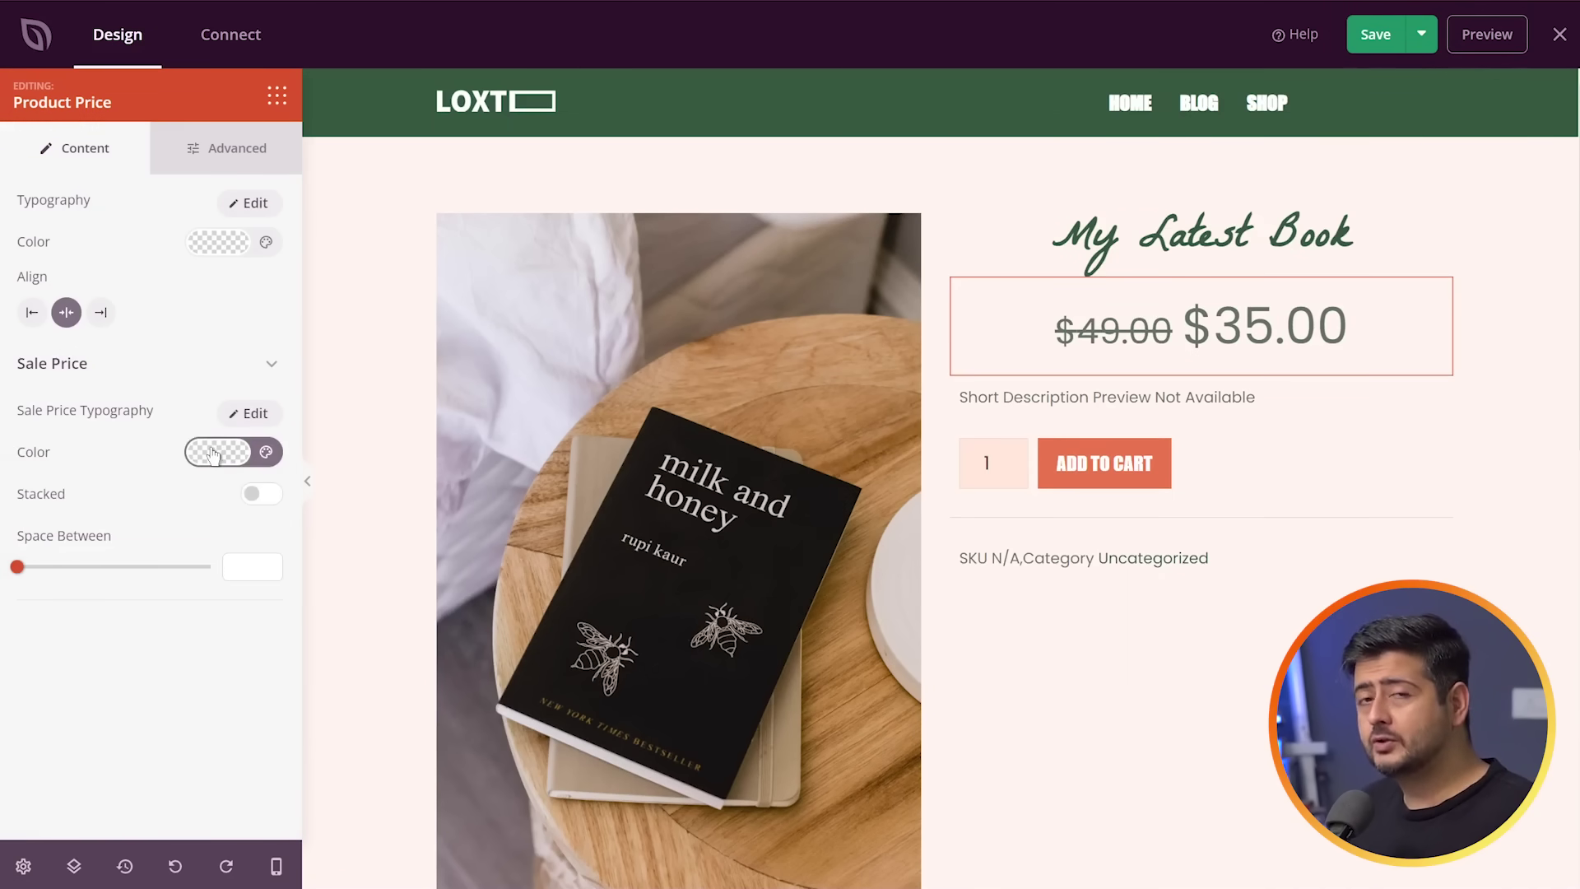
- Colour the sale price light green (#7CB342) and collapse the sale price settings
click(214, 454)
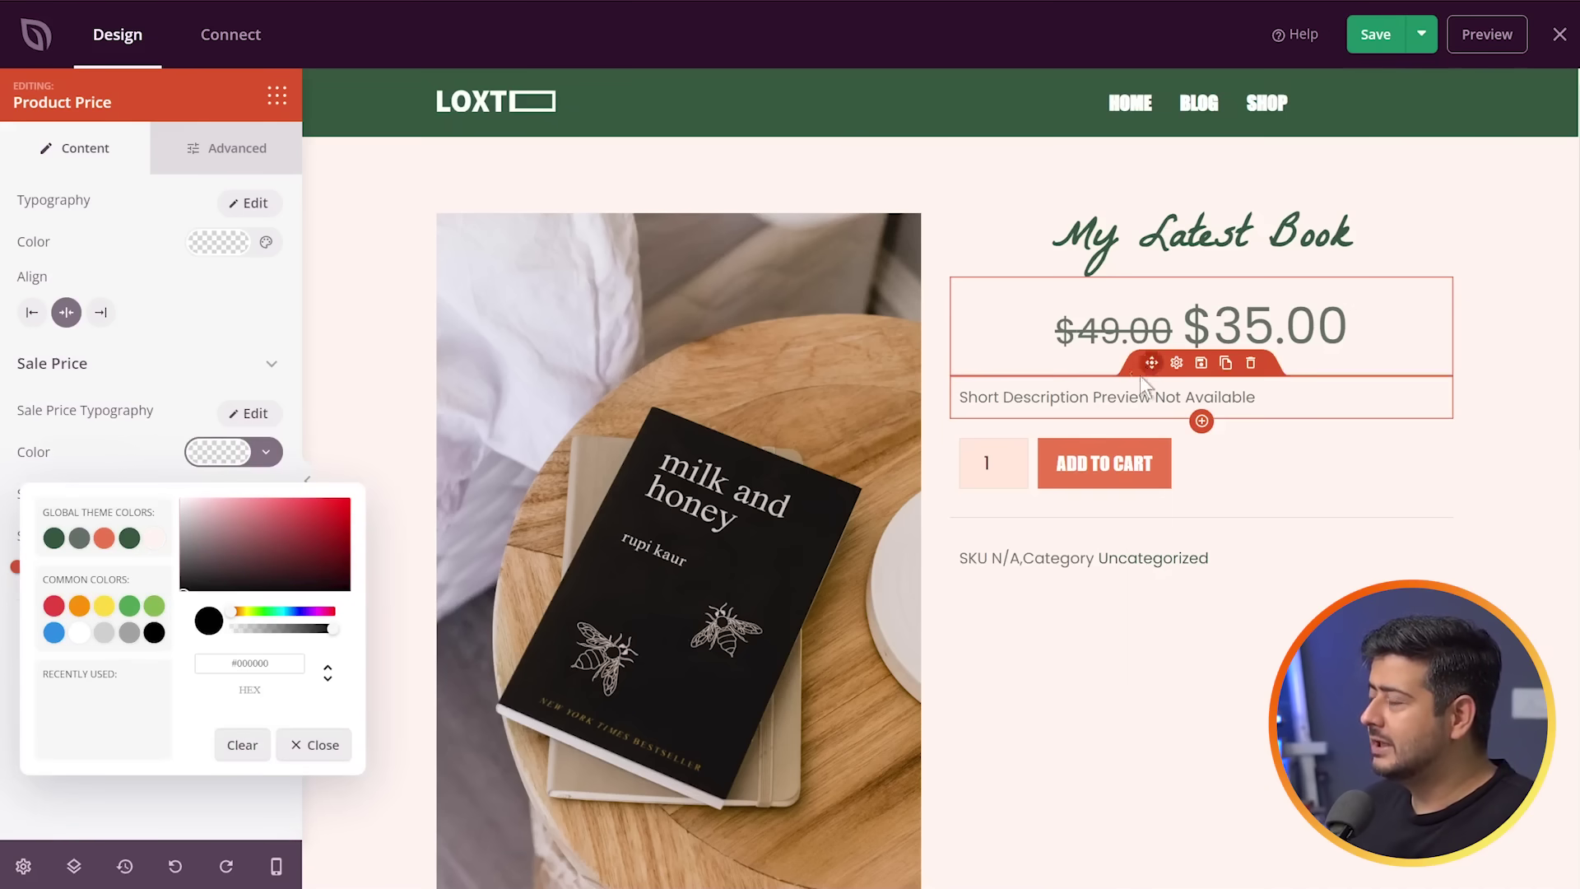
click(154, 605)
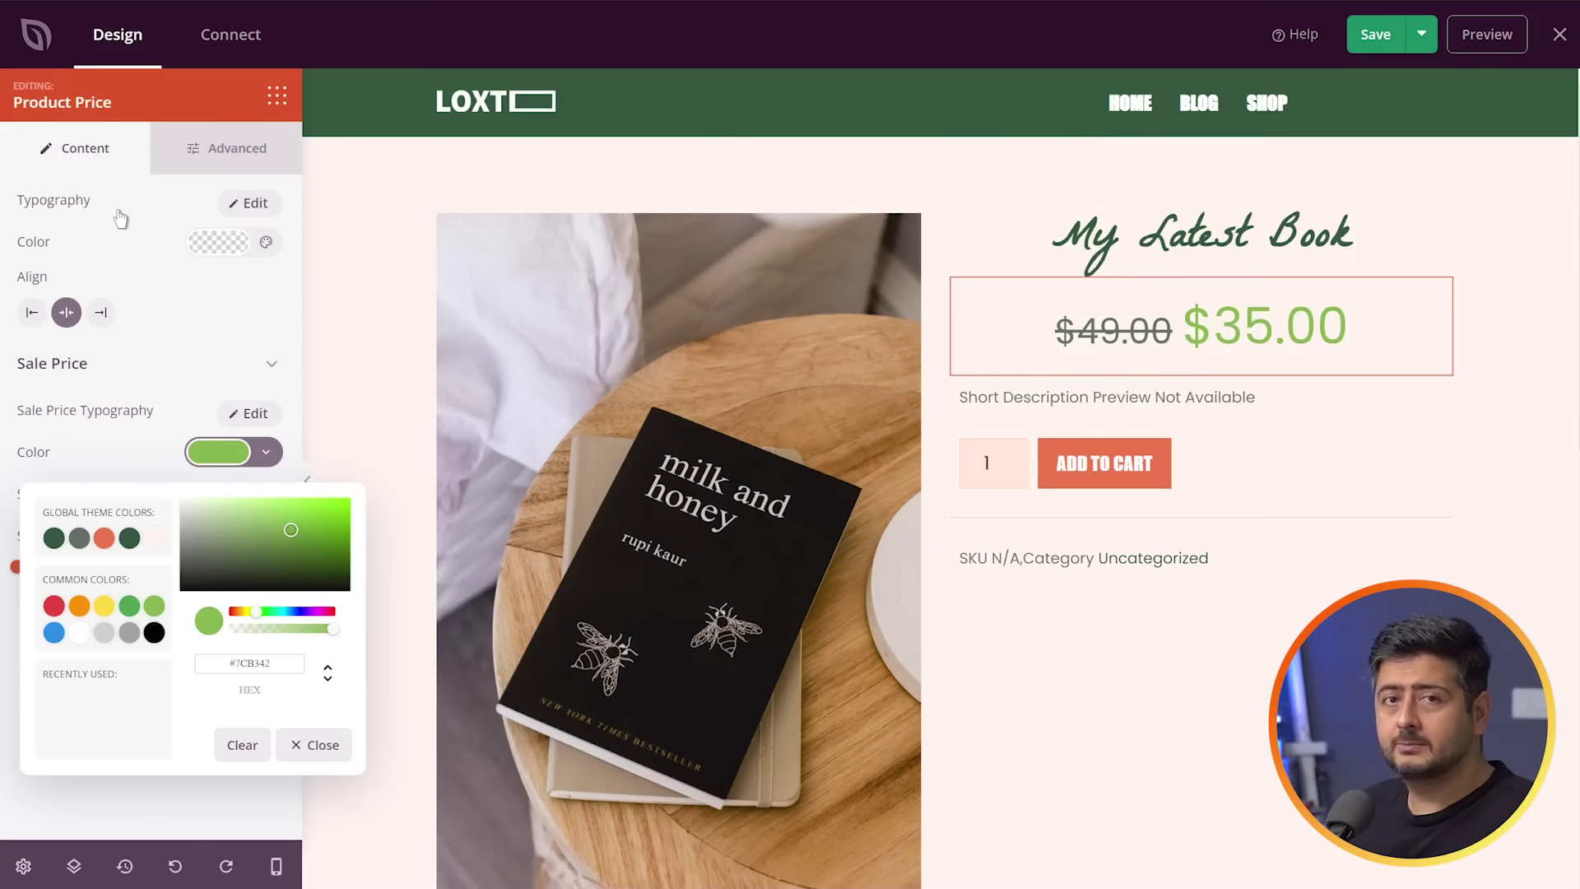
click(273, 369)
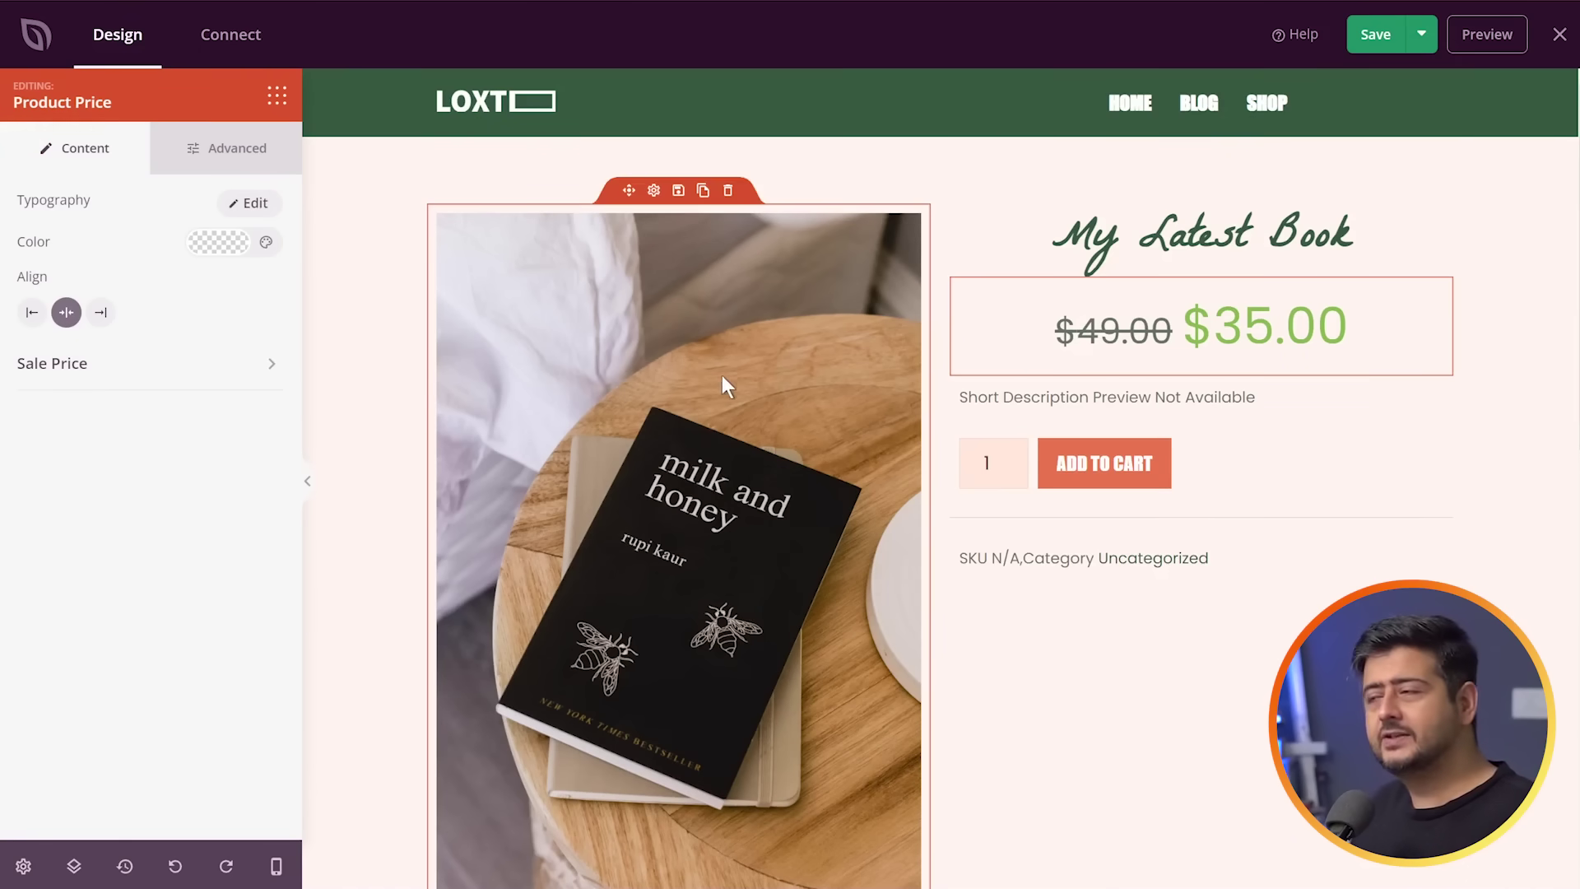
- Try the right and full-width alignments on the Add To Cart block, settling on centre alignment
click(1119, 466)
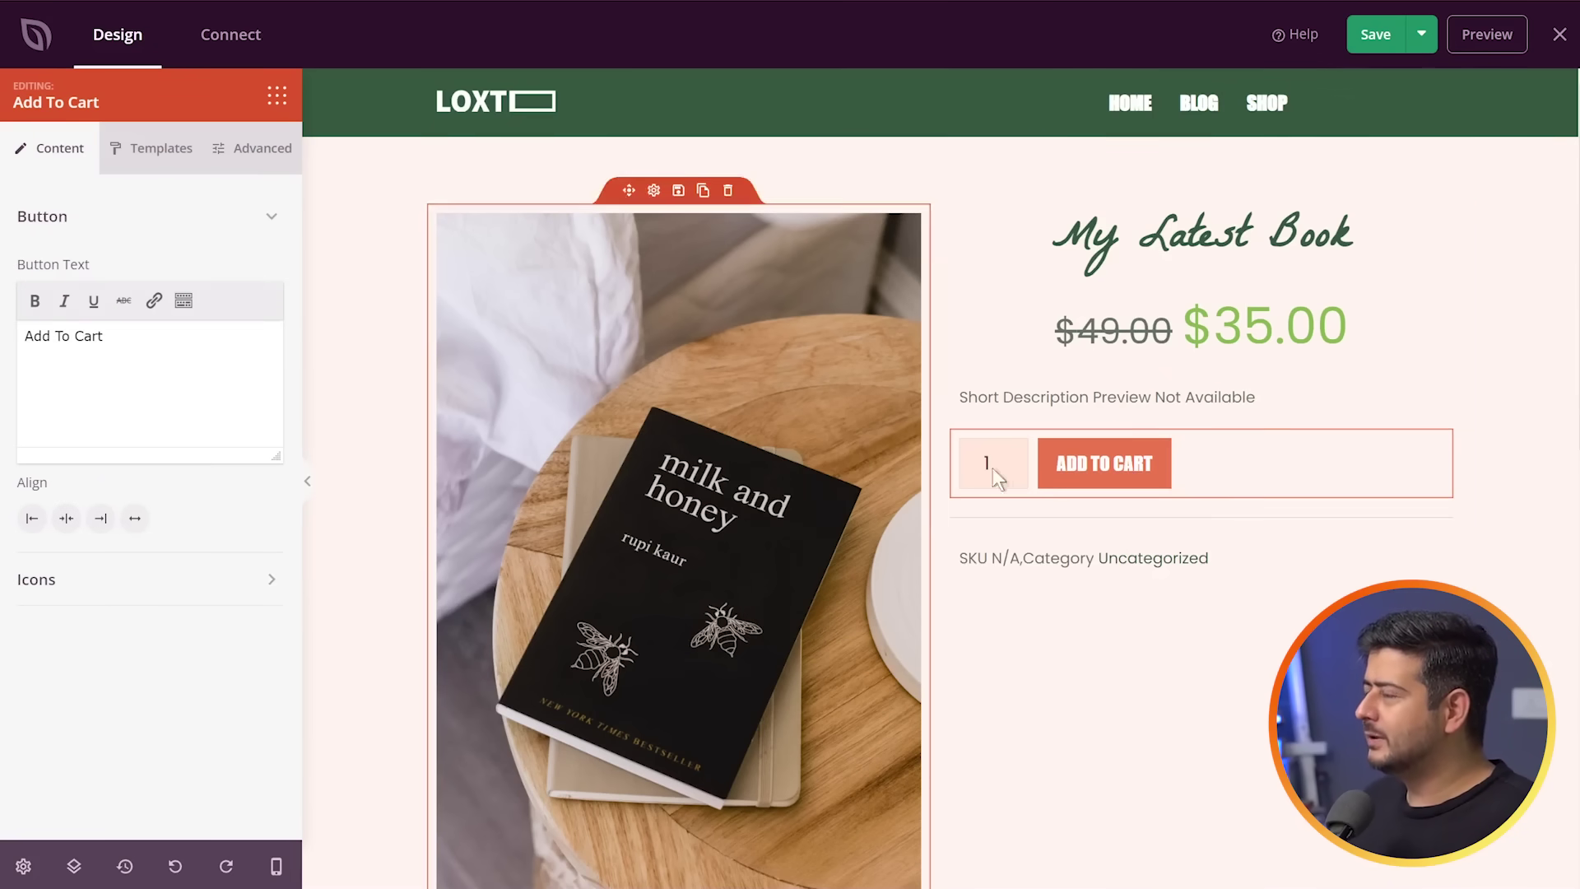
click(67, 520)
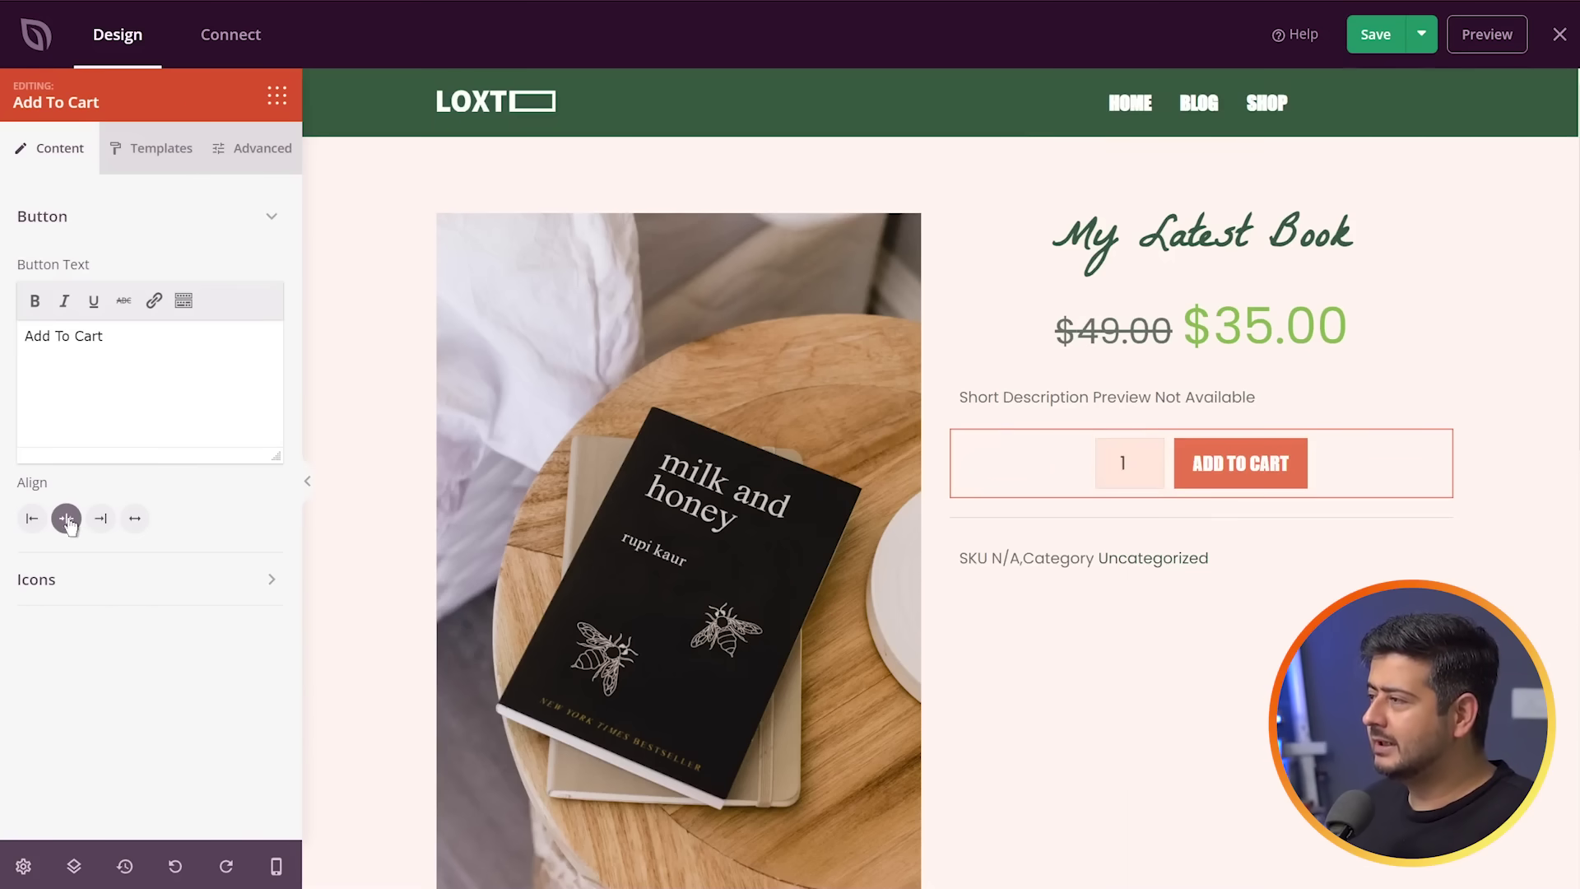
click(100, 519)
click(135, 519)
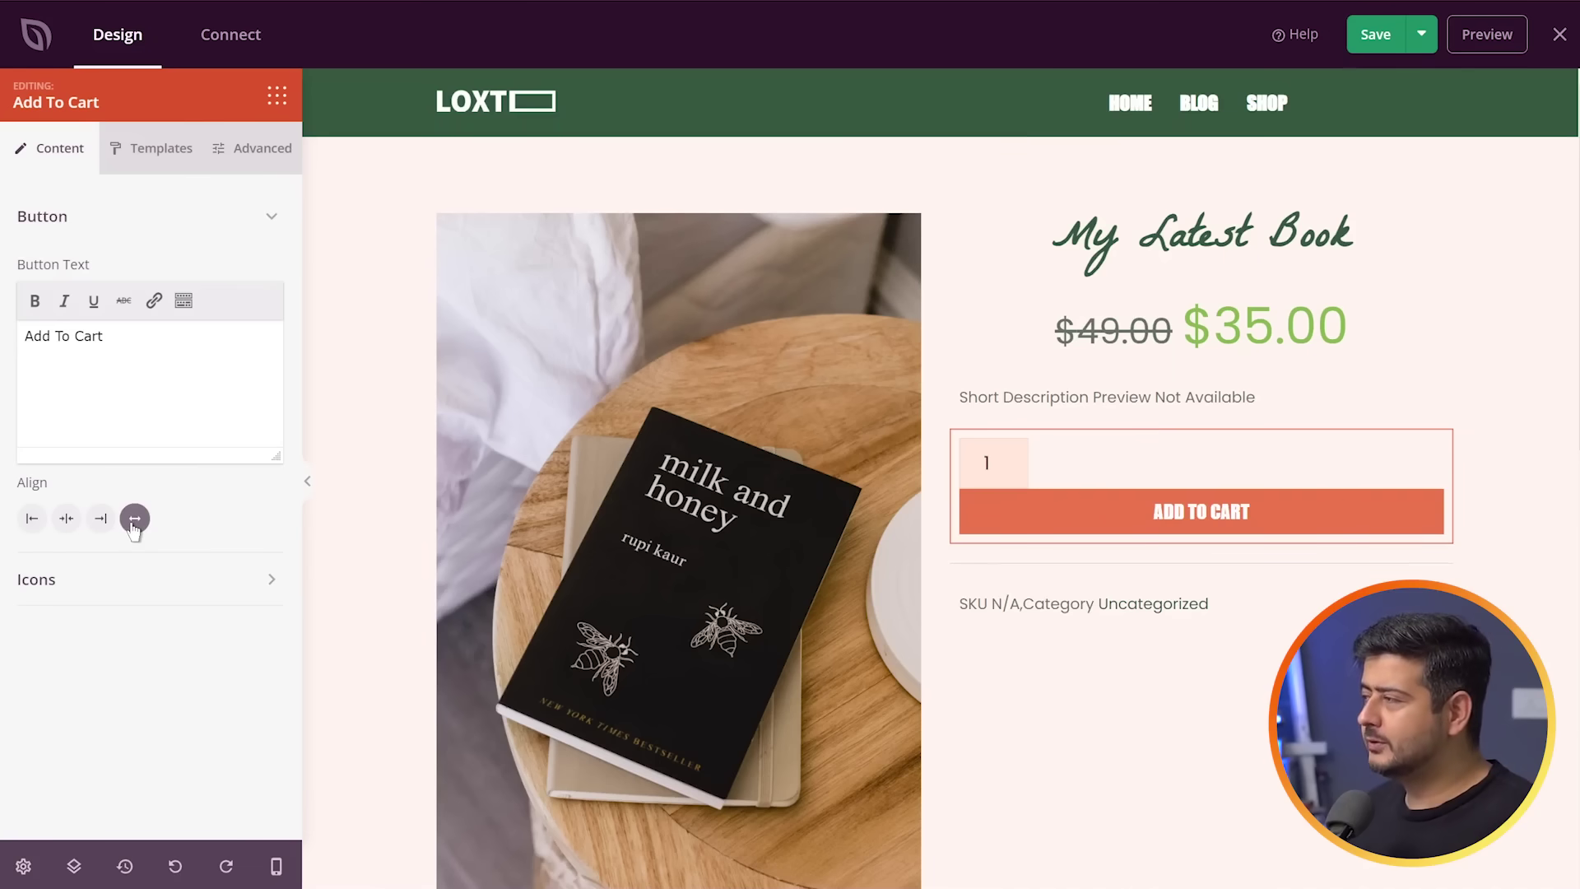
click(67, 519)
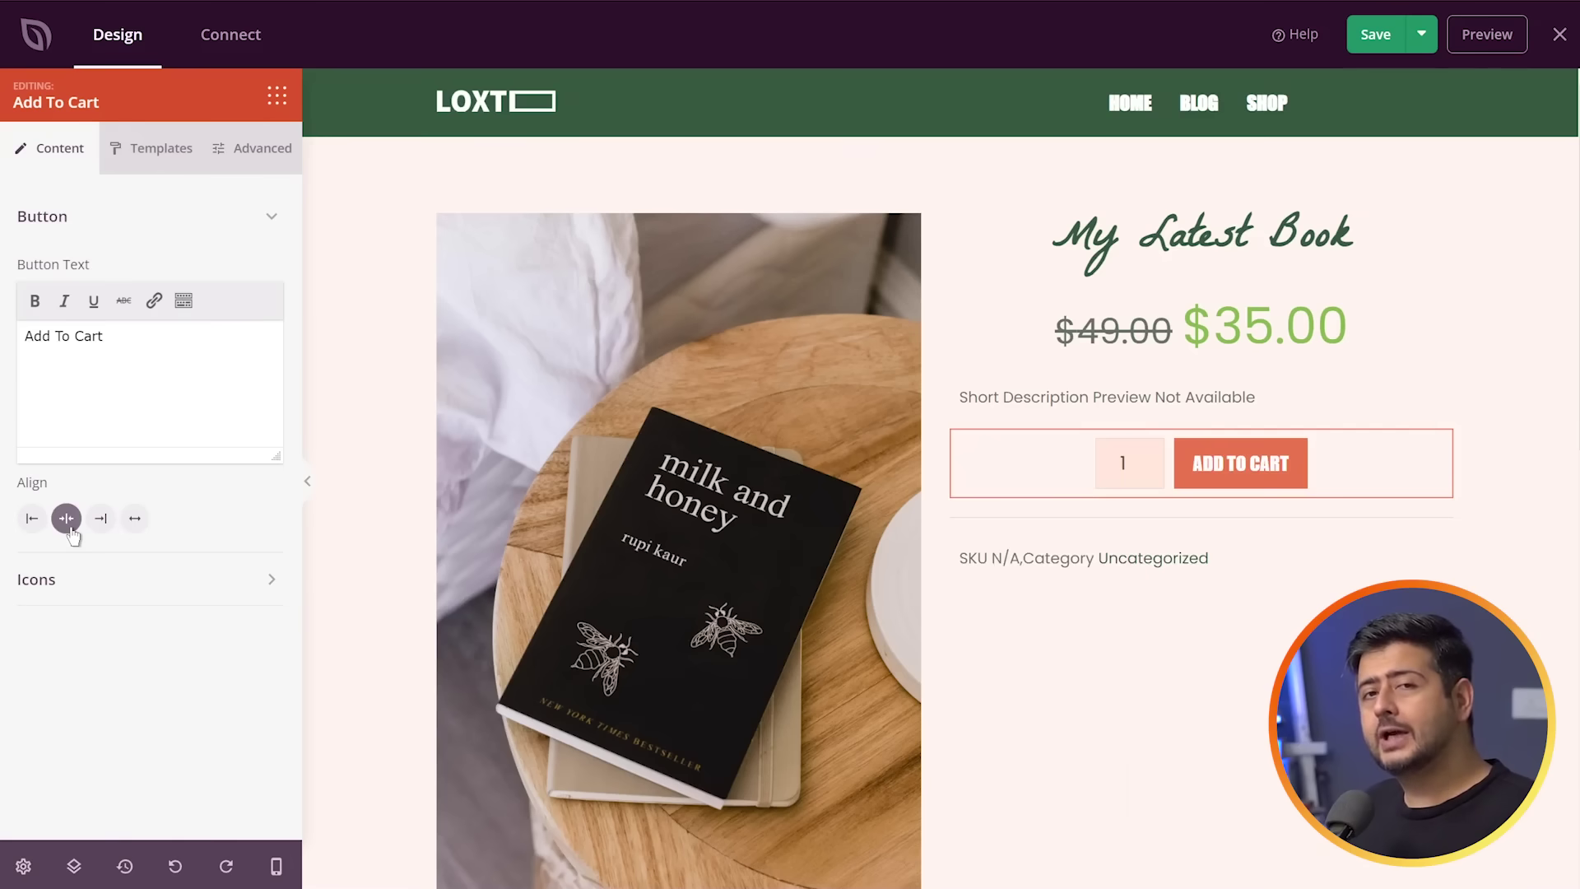
- Search the icon library for "glass" and add the solid wine glass icon before the Add To Cart button text
click(235, 592)
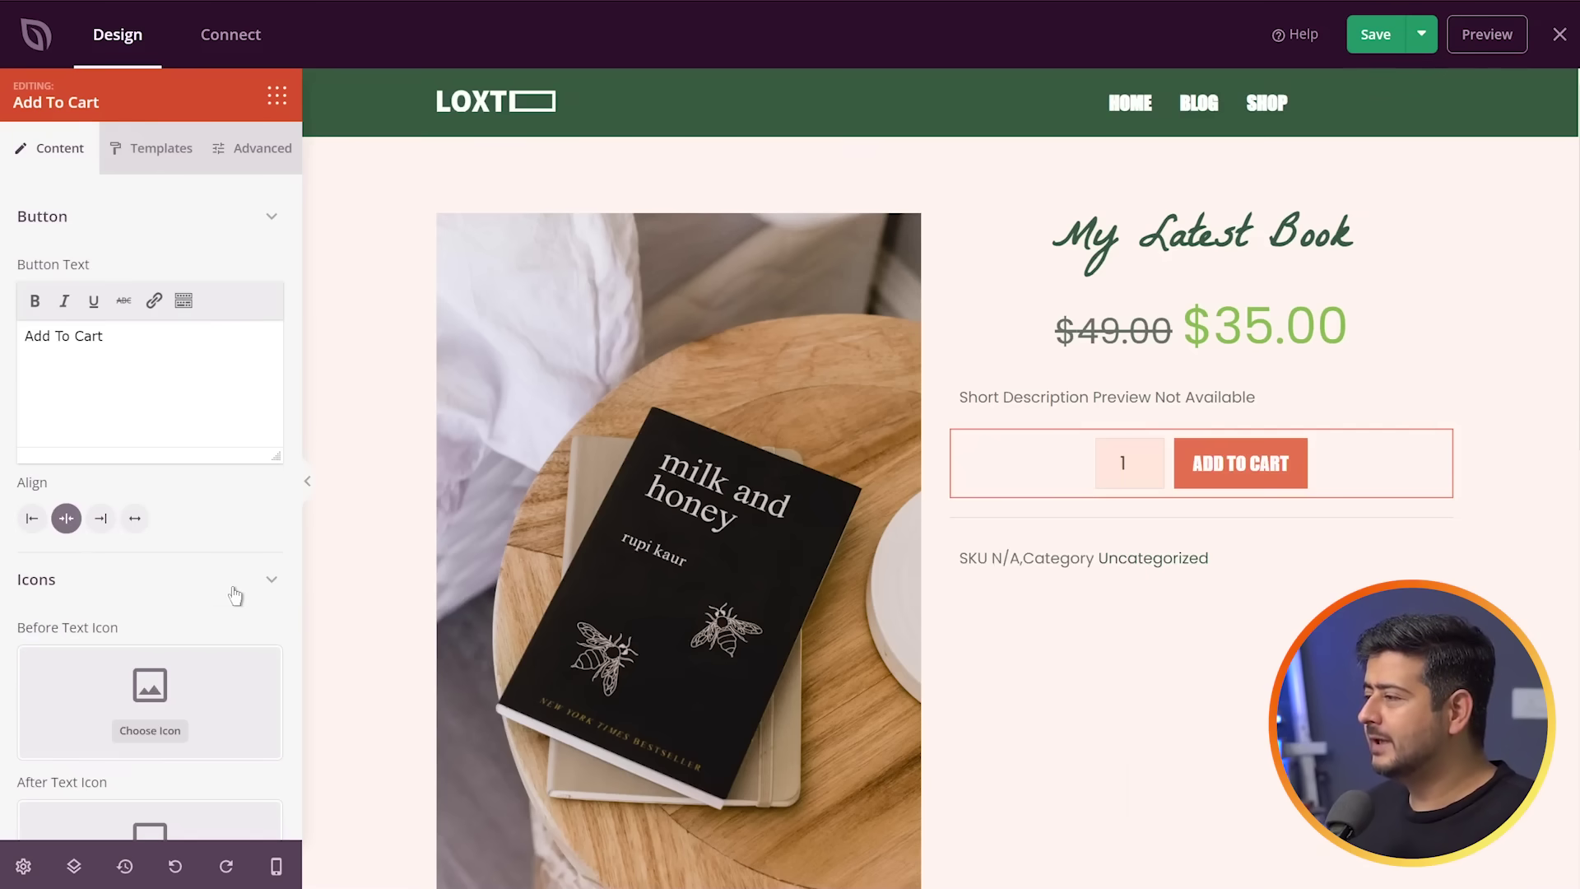
scroll(176, 591, down, 2)
click(149, 615)
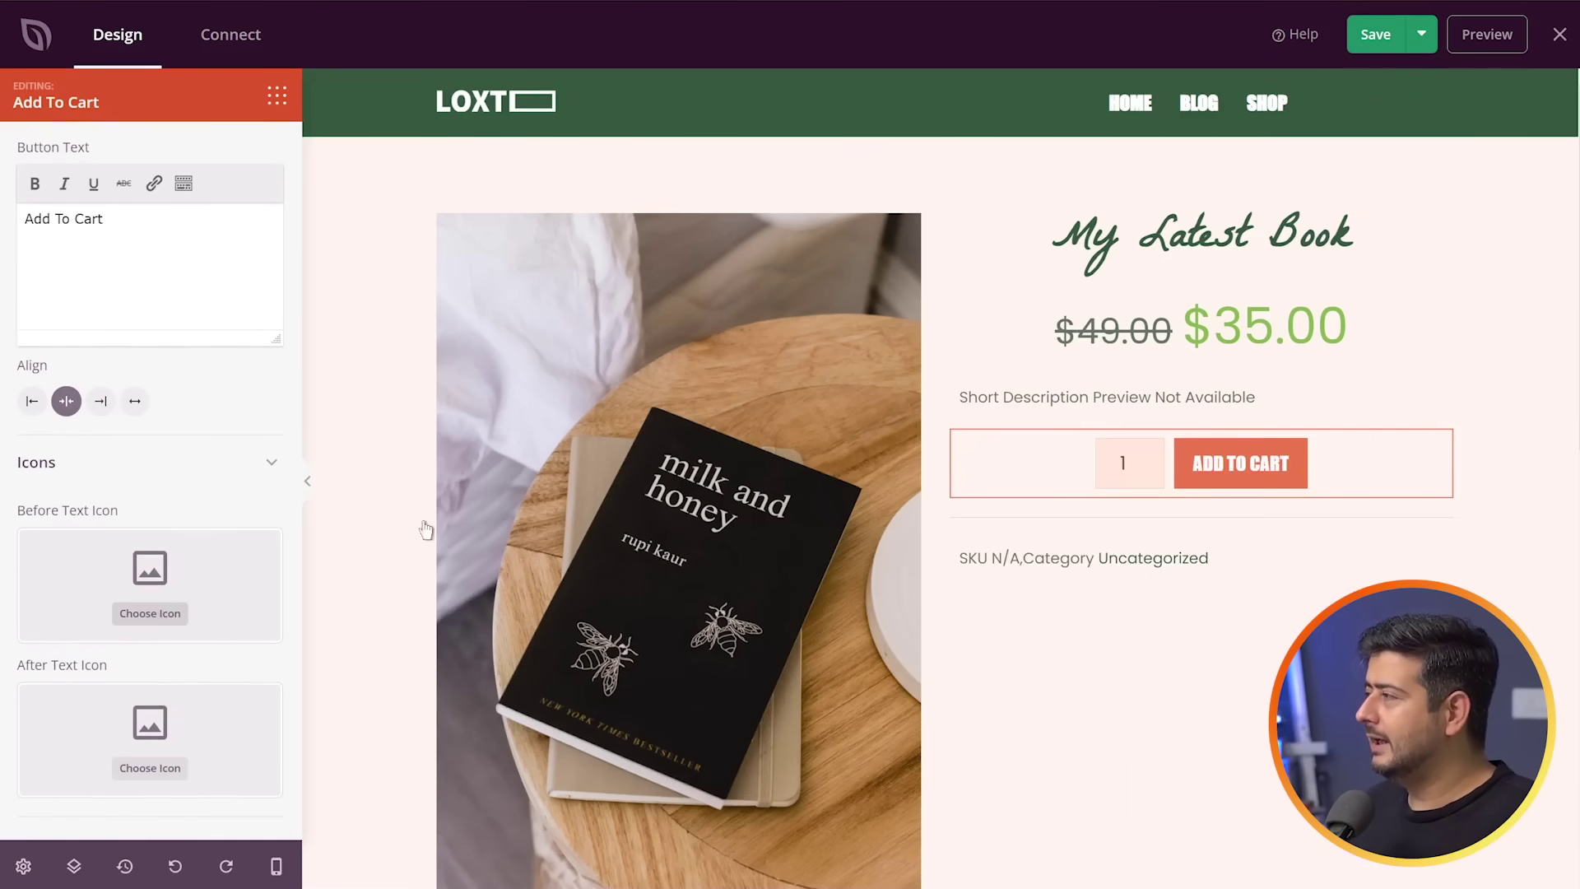
click(908, 133)
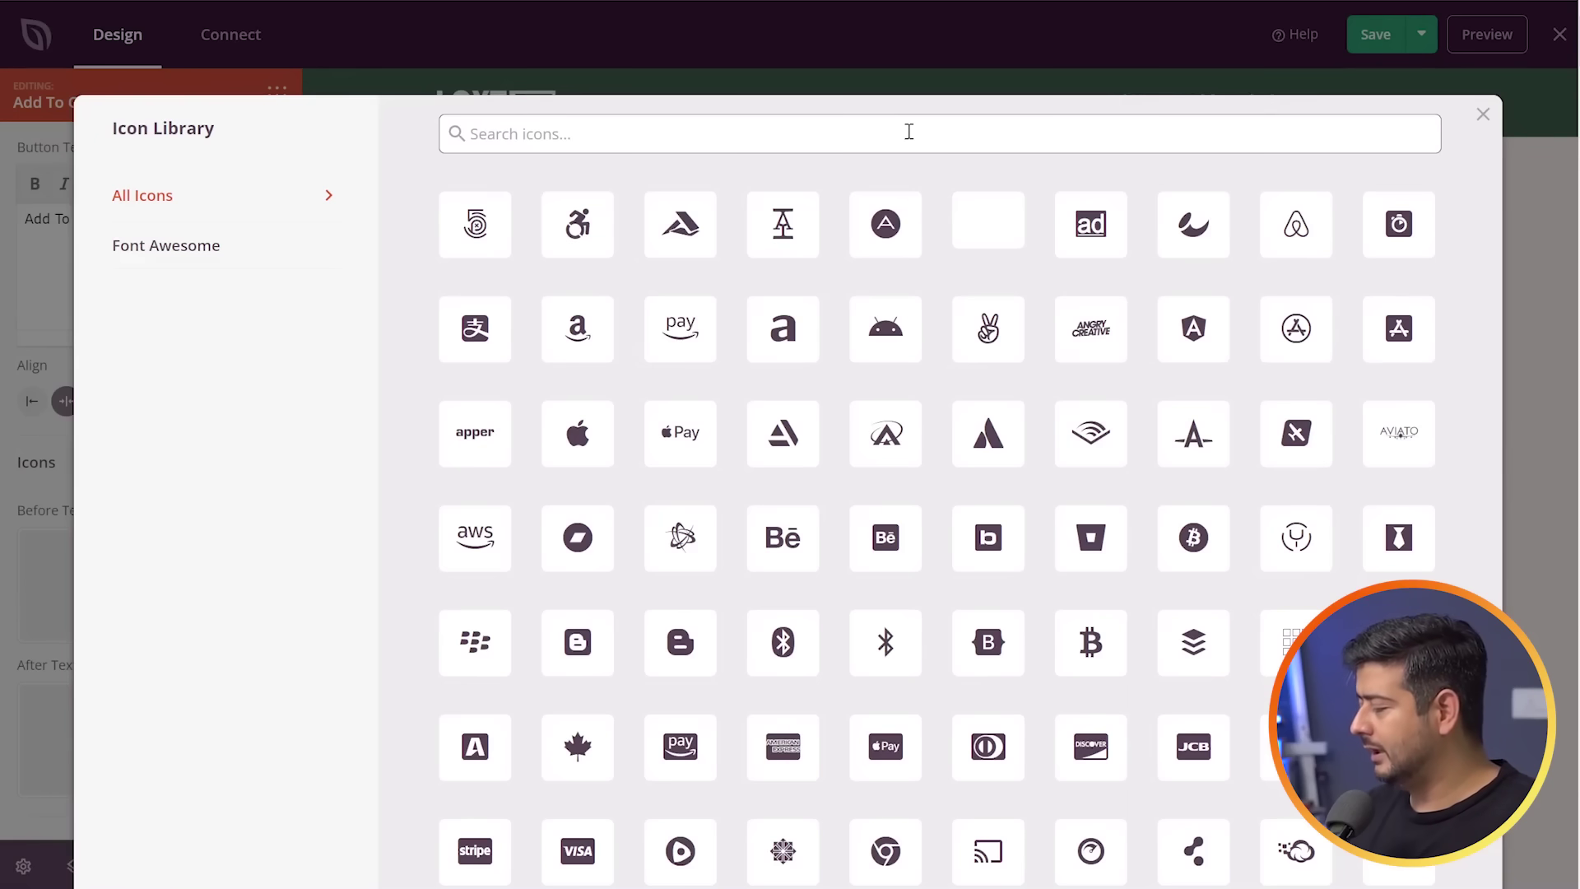
text(glass)
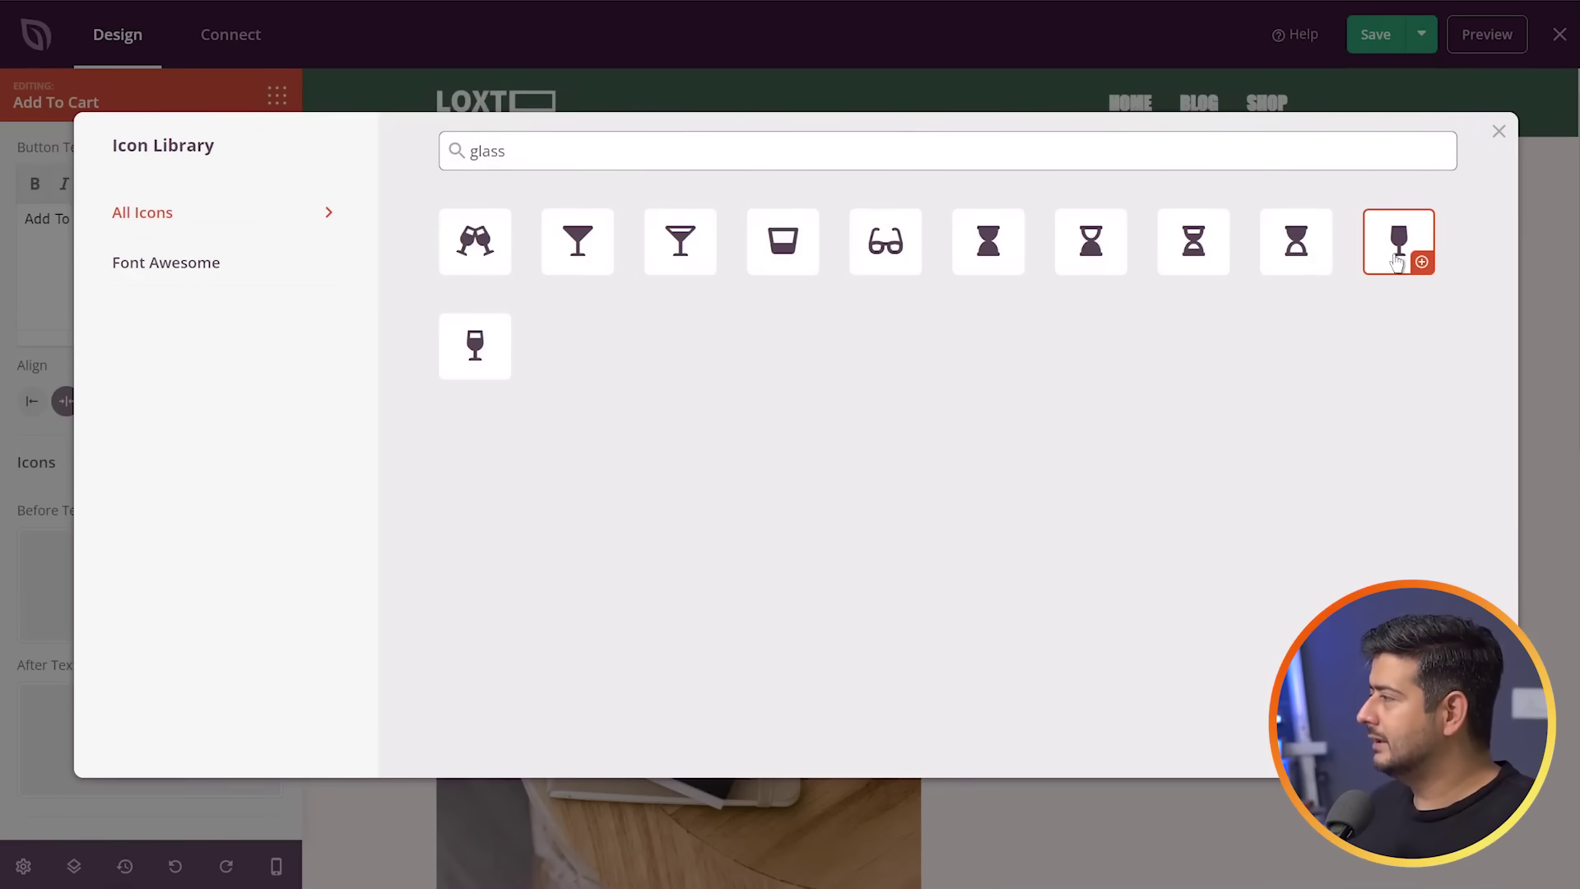
click(1392, 270)
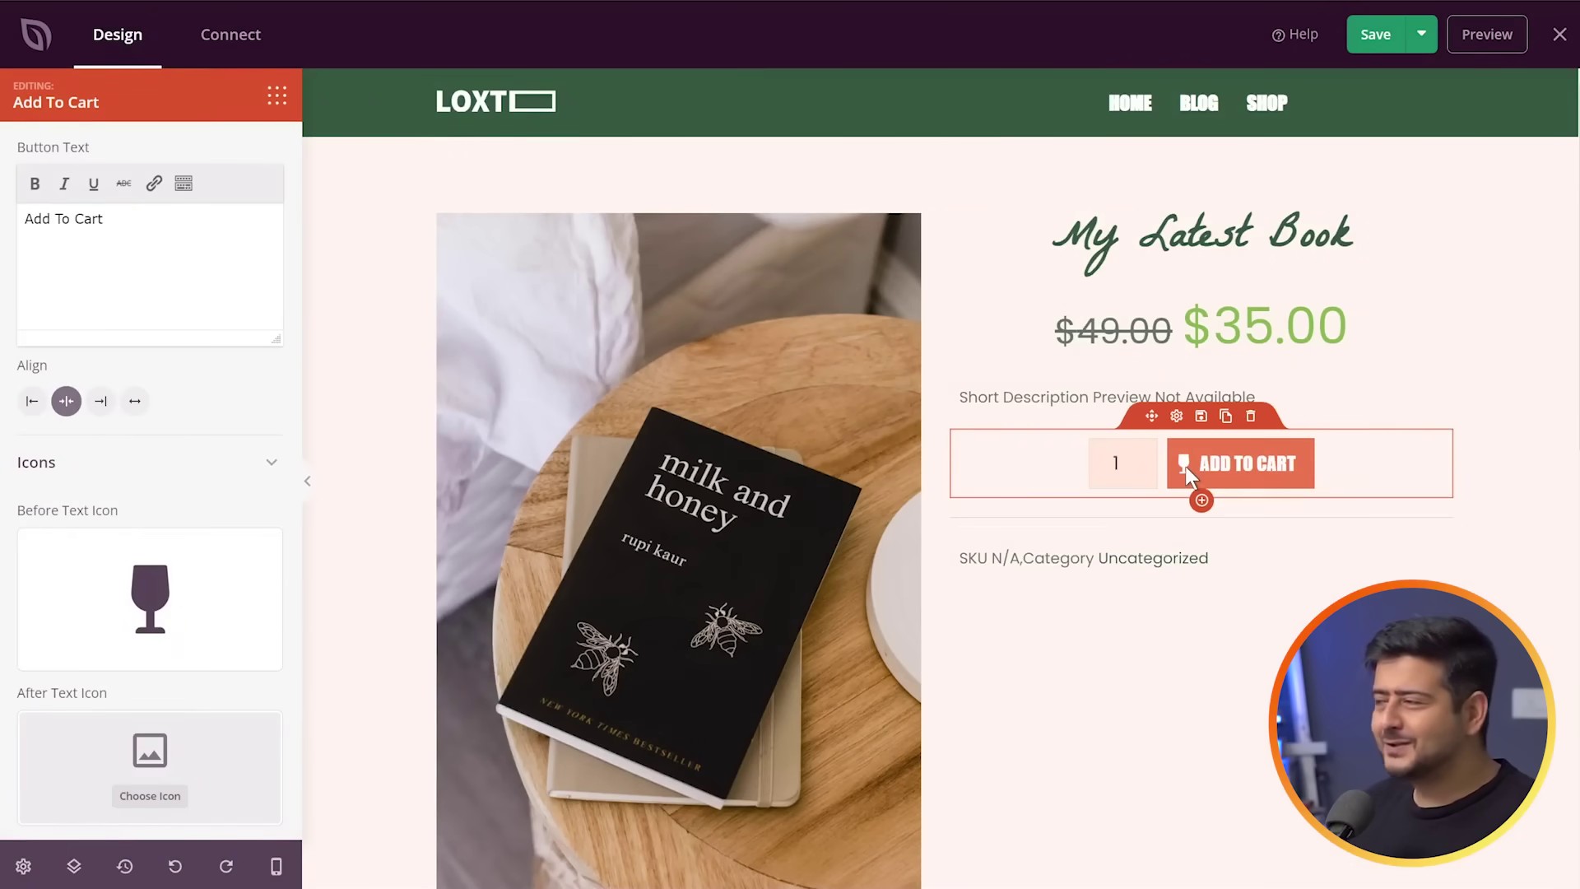
- Set the Add To Cart button's font size to 31 and its border radius to 17
scroll(233, 410, up, 2)
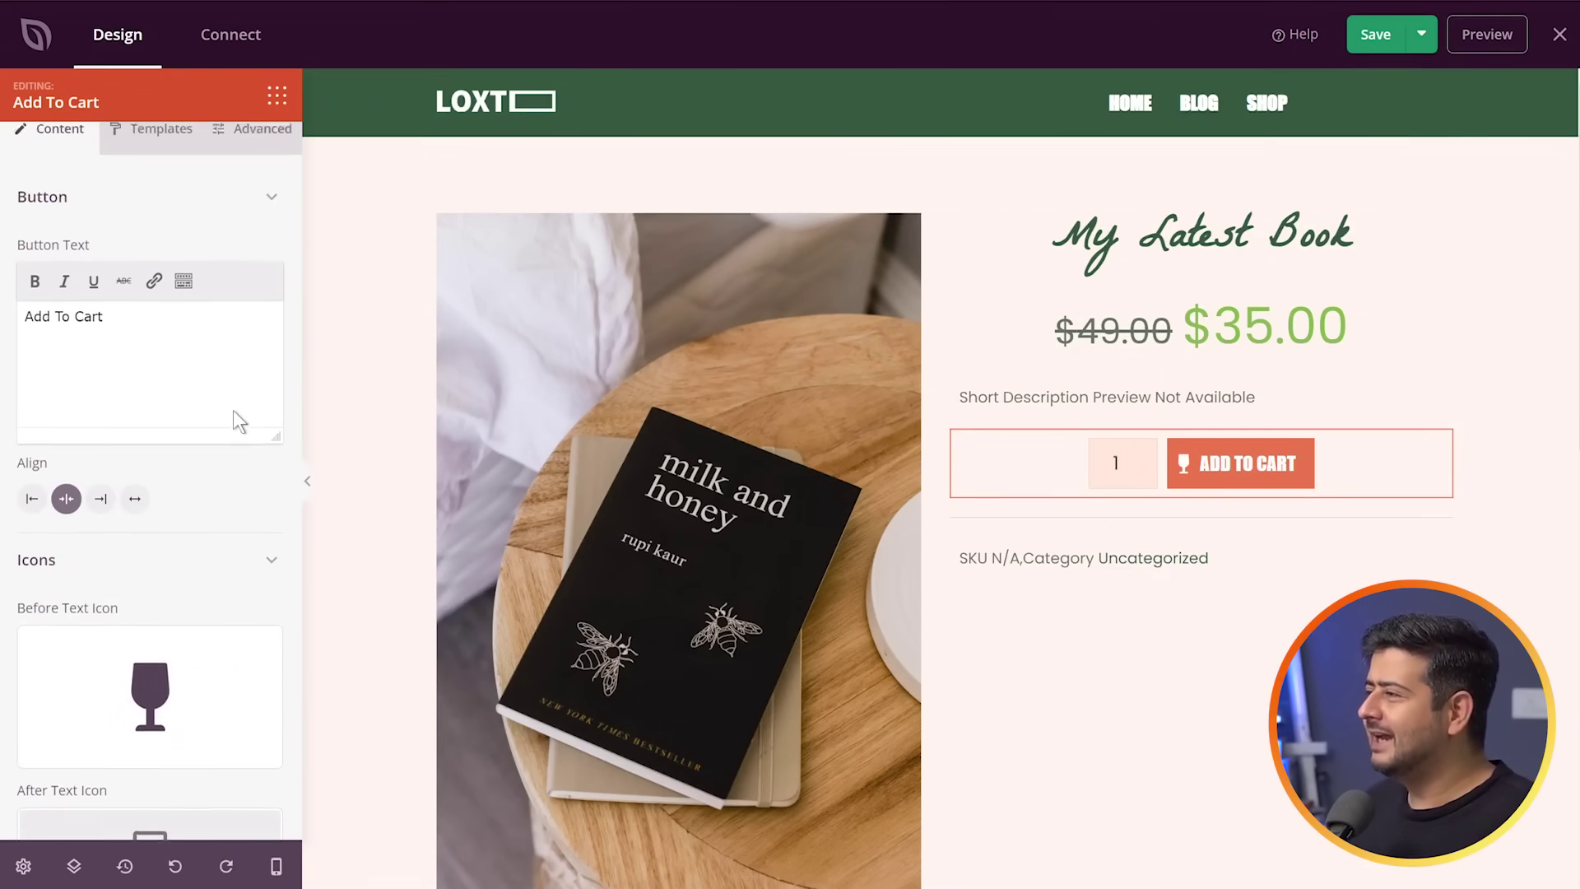
click(223, 149)
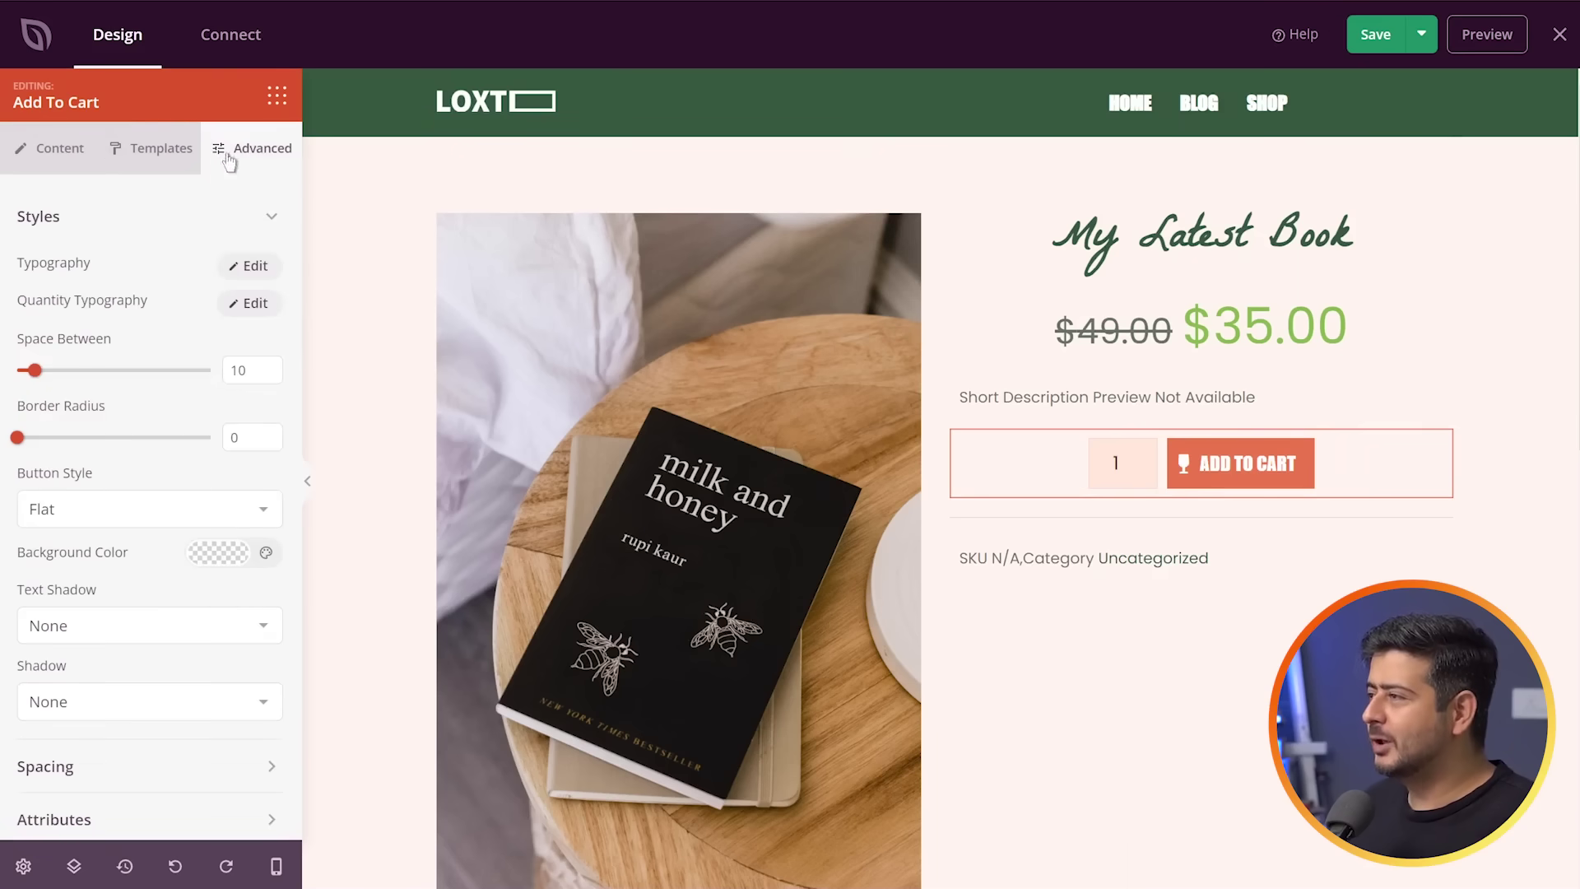
click(251, 276)
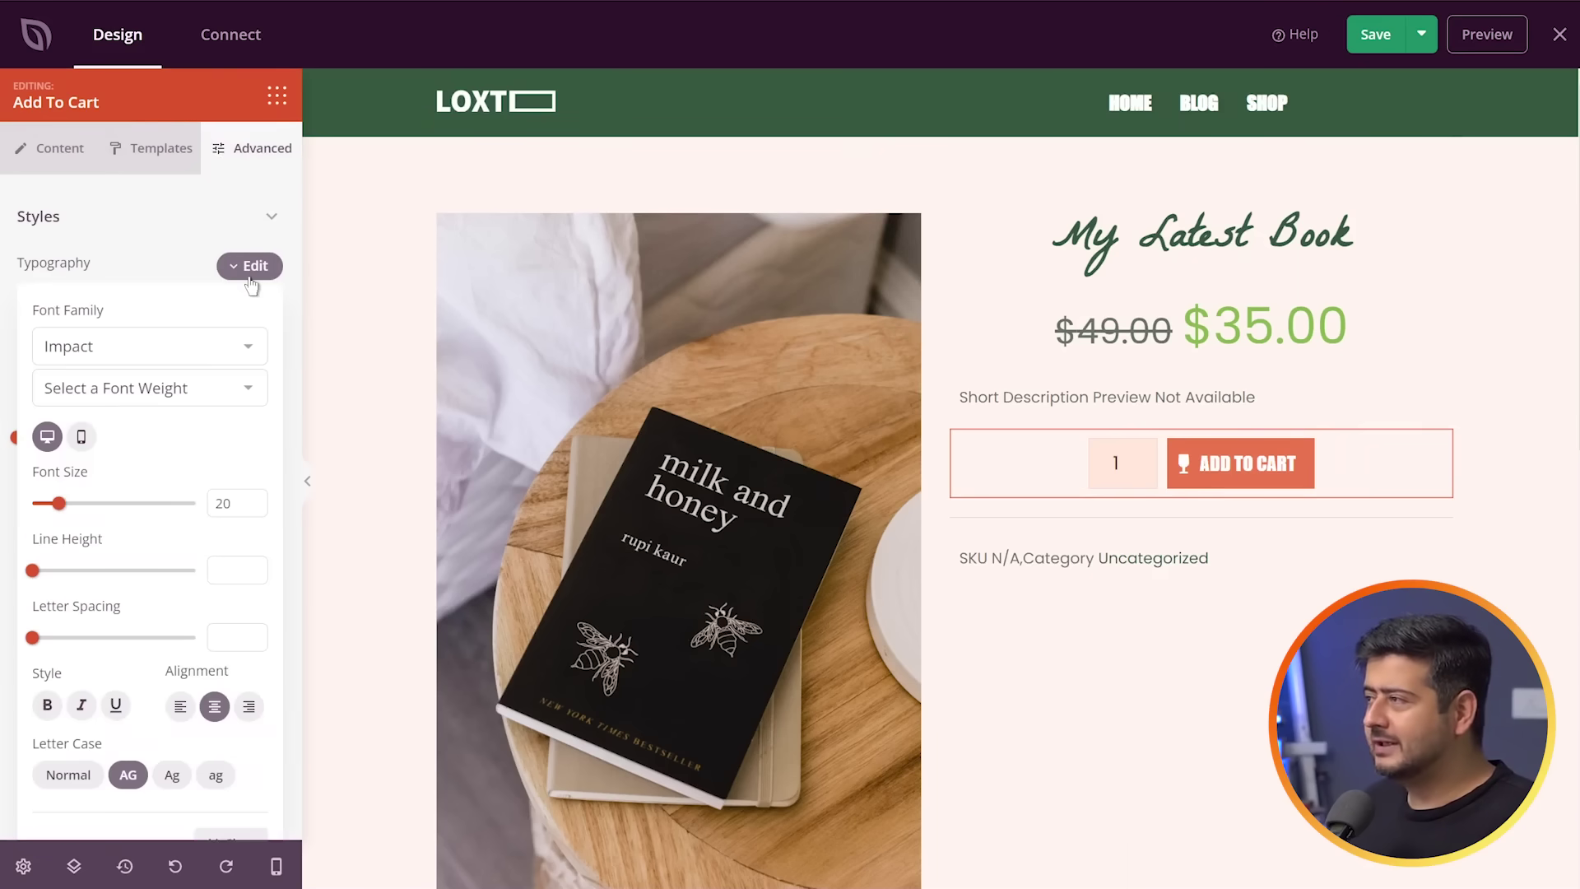
click(251, 276)
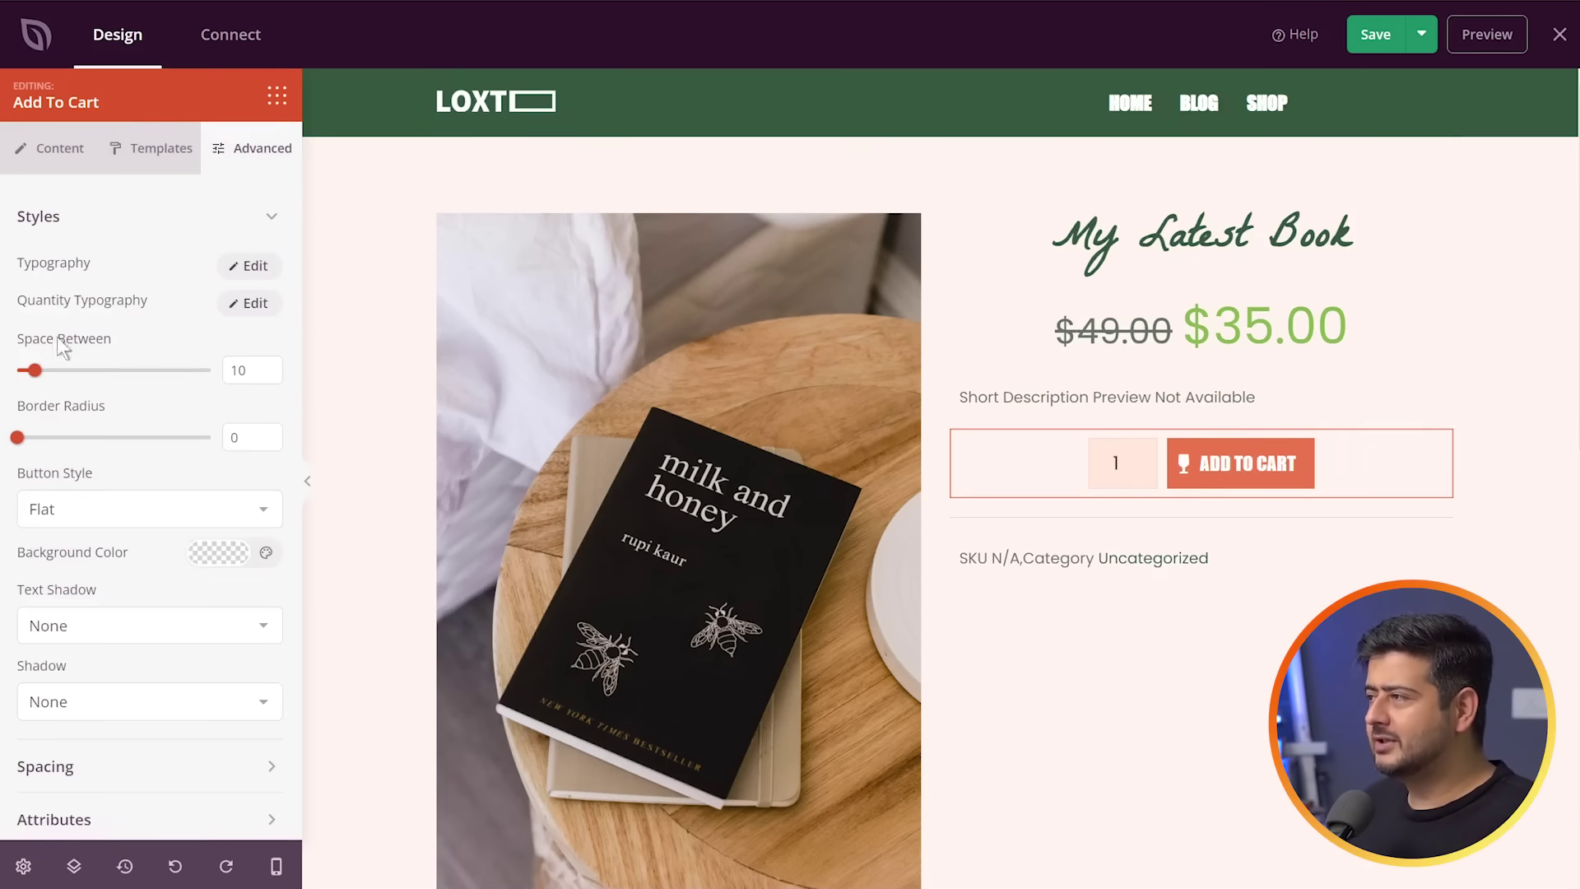
click(247, 269)
drag(62, 505, 88, 505)
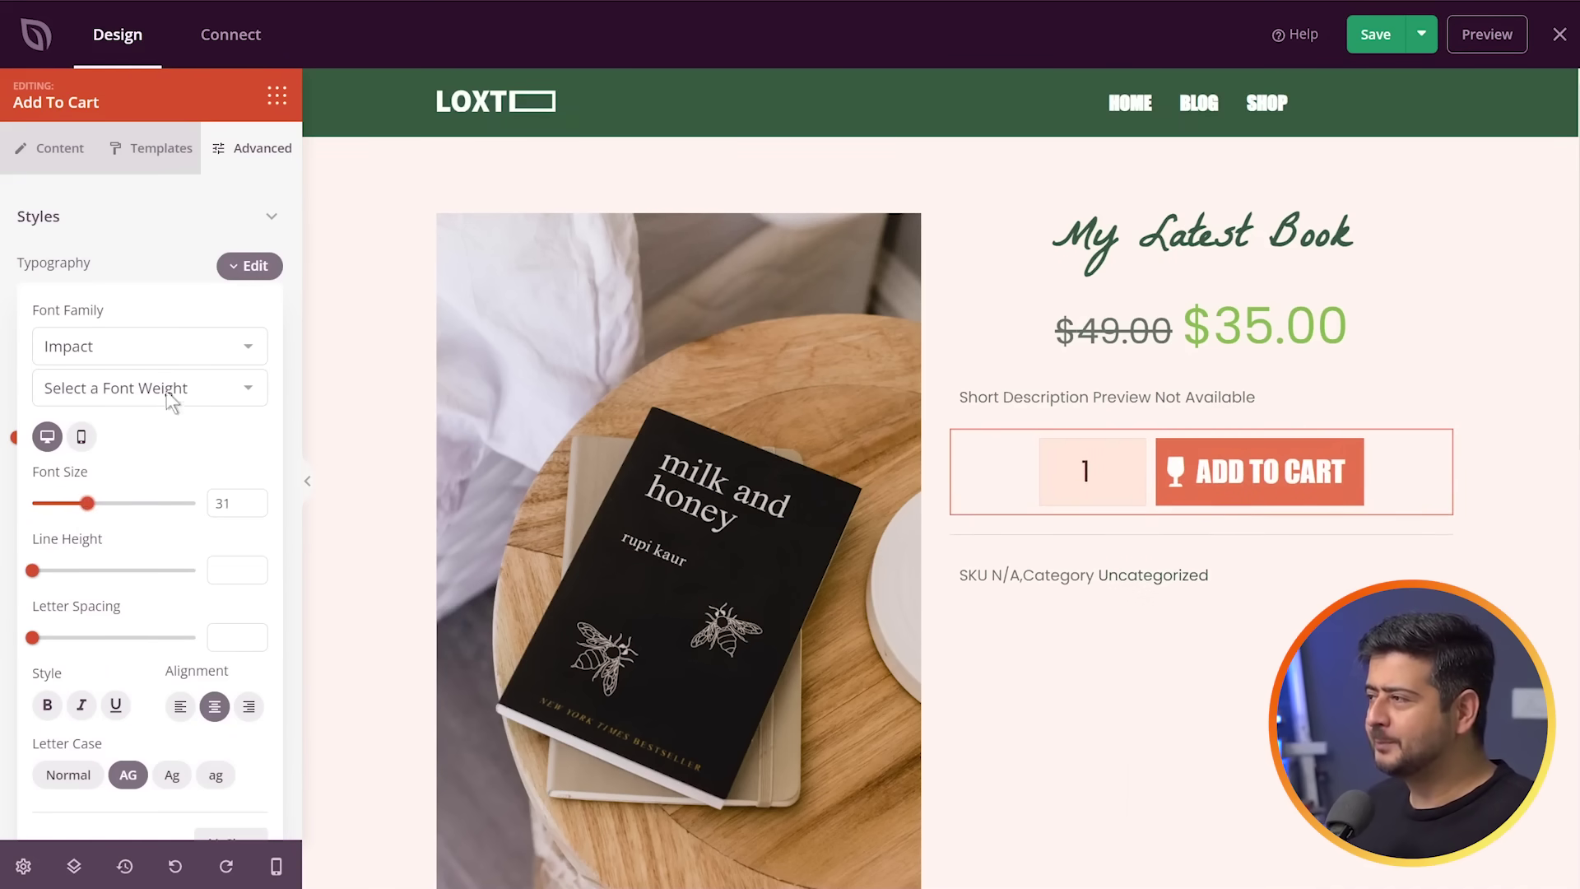
click(235, 268)
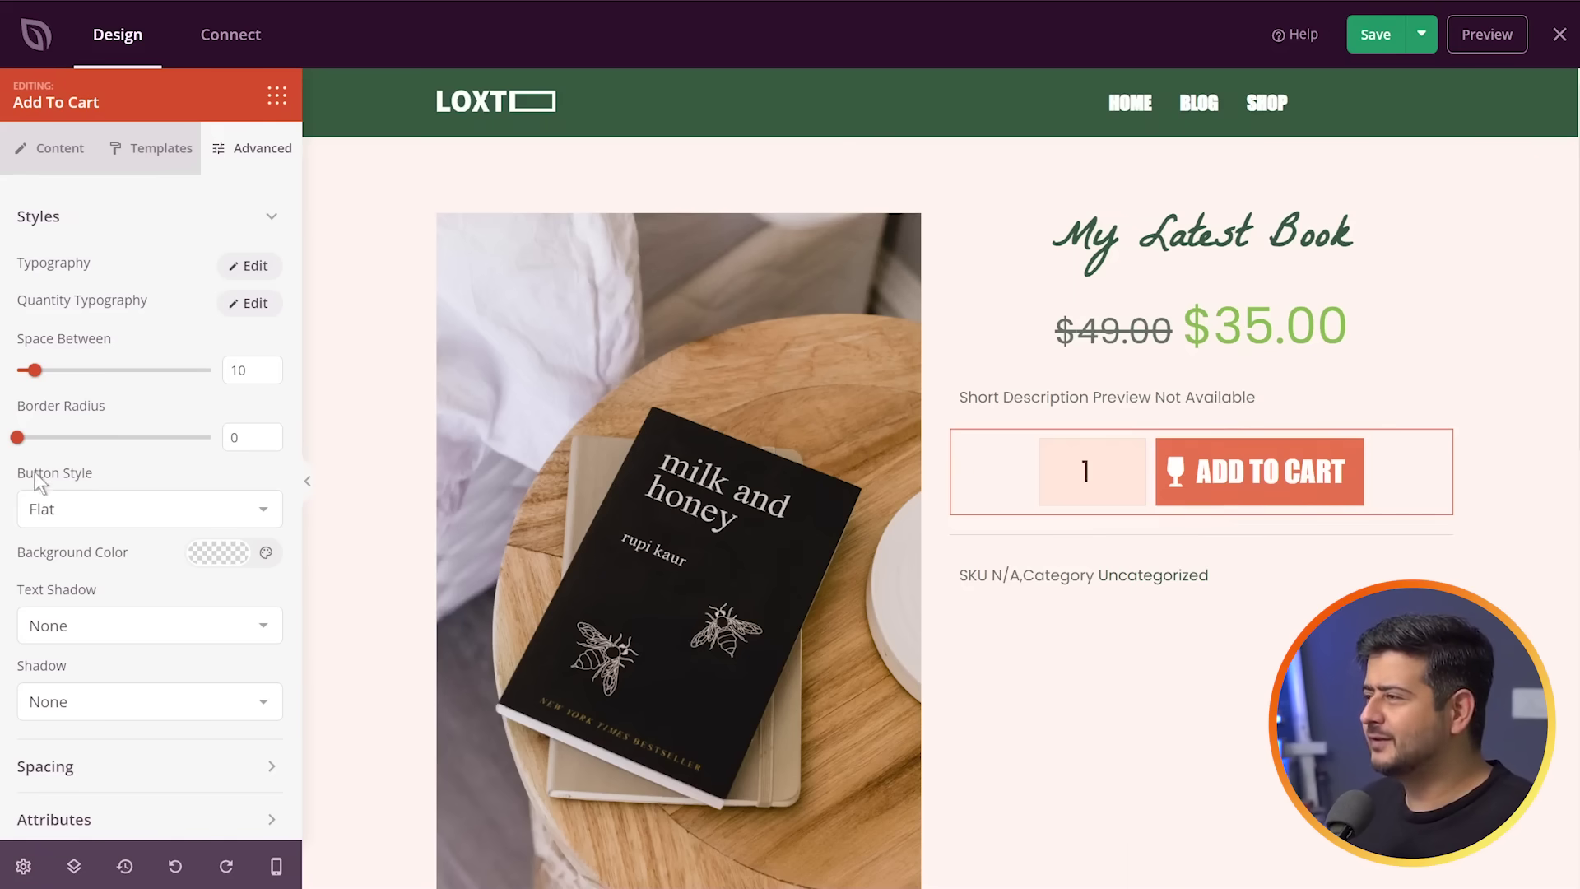
drag(18, 442, 49, 444)
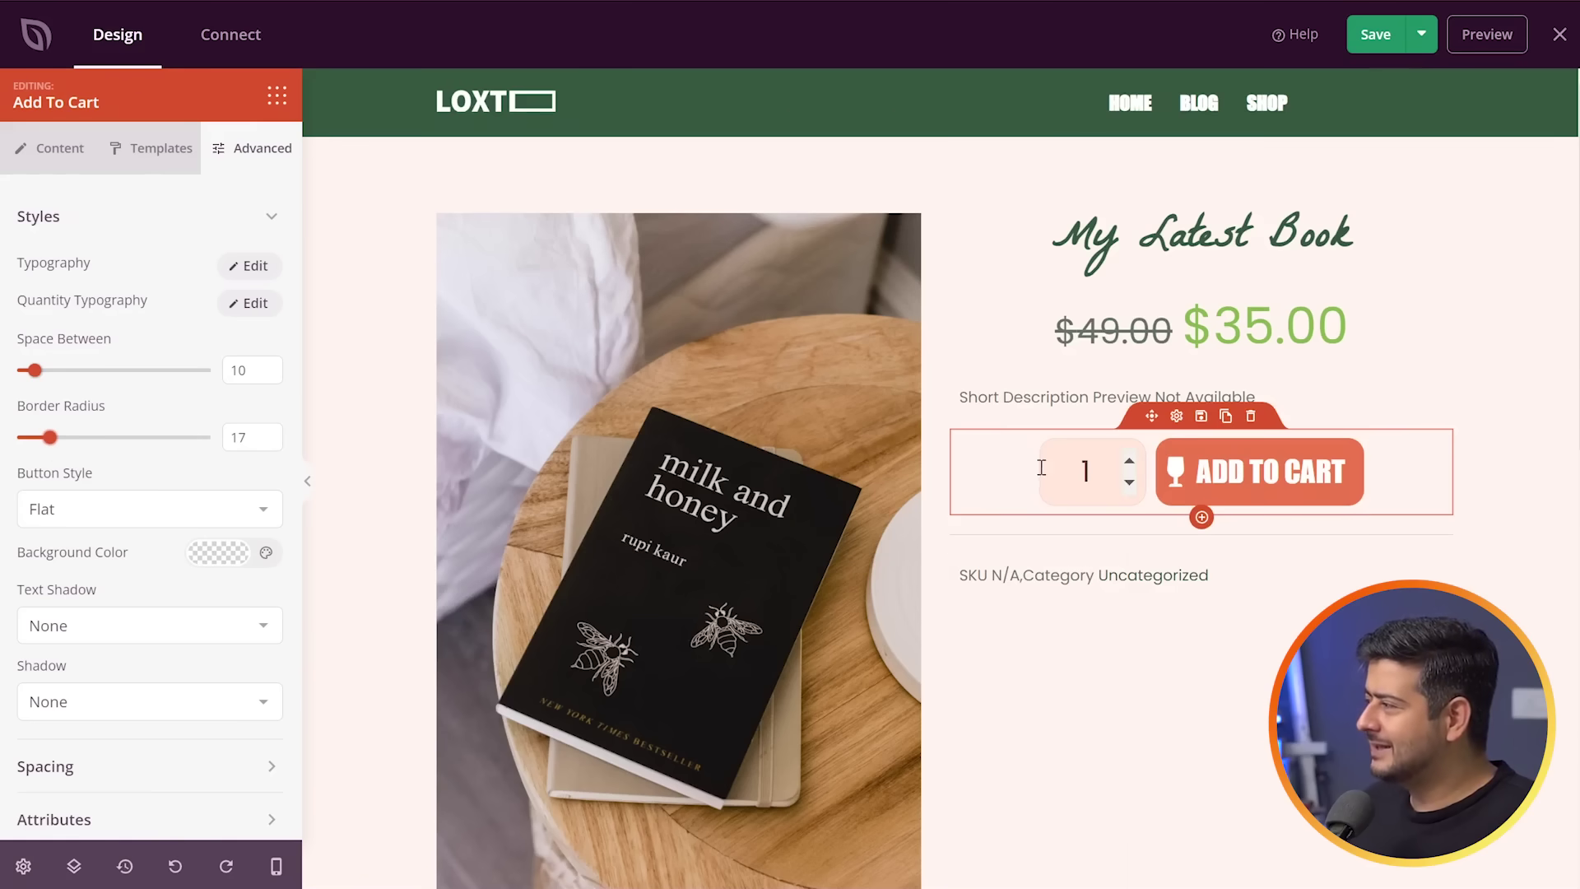
- Try the 2D, Vintage and Ghost button styles on the Add To Cart button and return to Flat
click(241, 505)
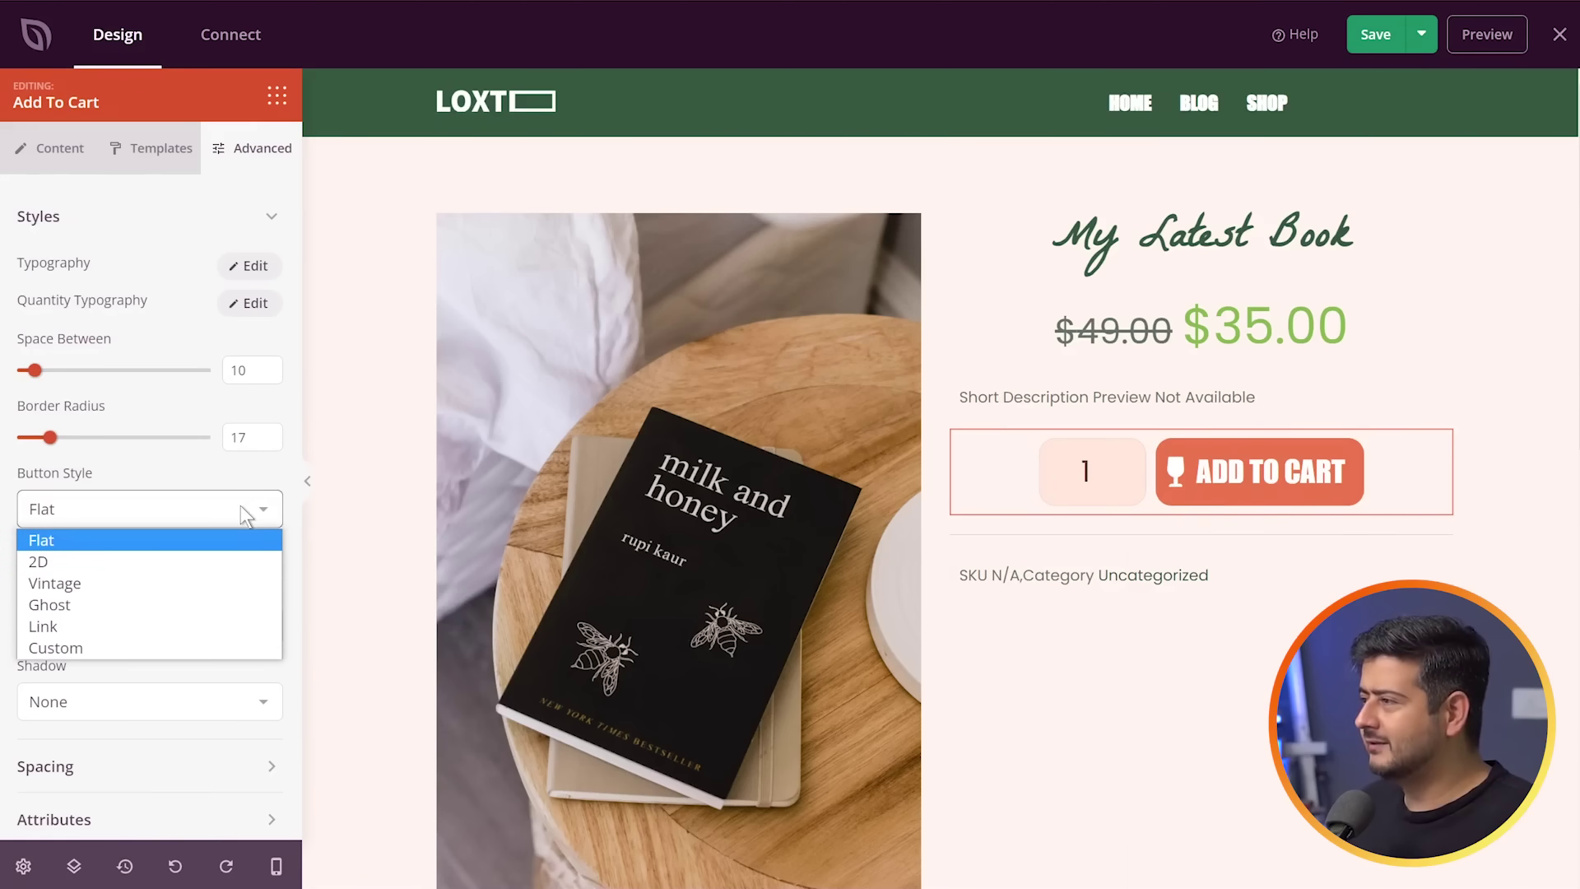
click(181, 559)
click(194, 515)
click(167, 578)
click(175, 520)
click(147, 599)
click(168, 518)
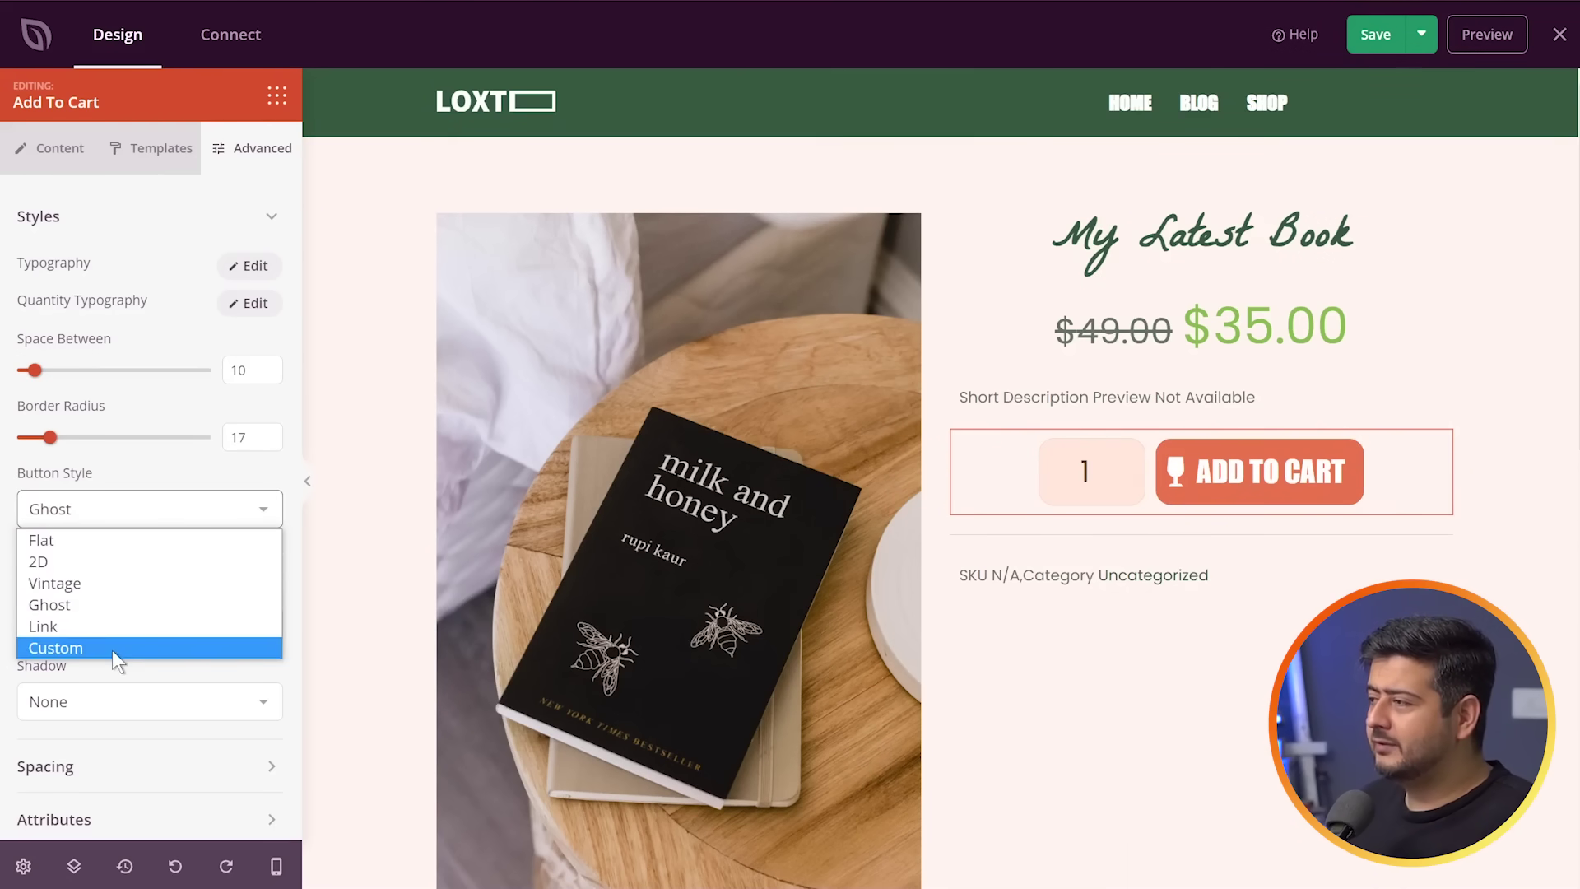
click(128, 547)
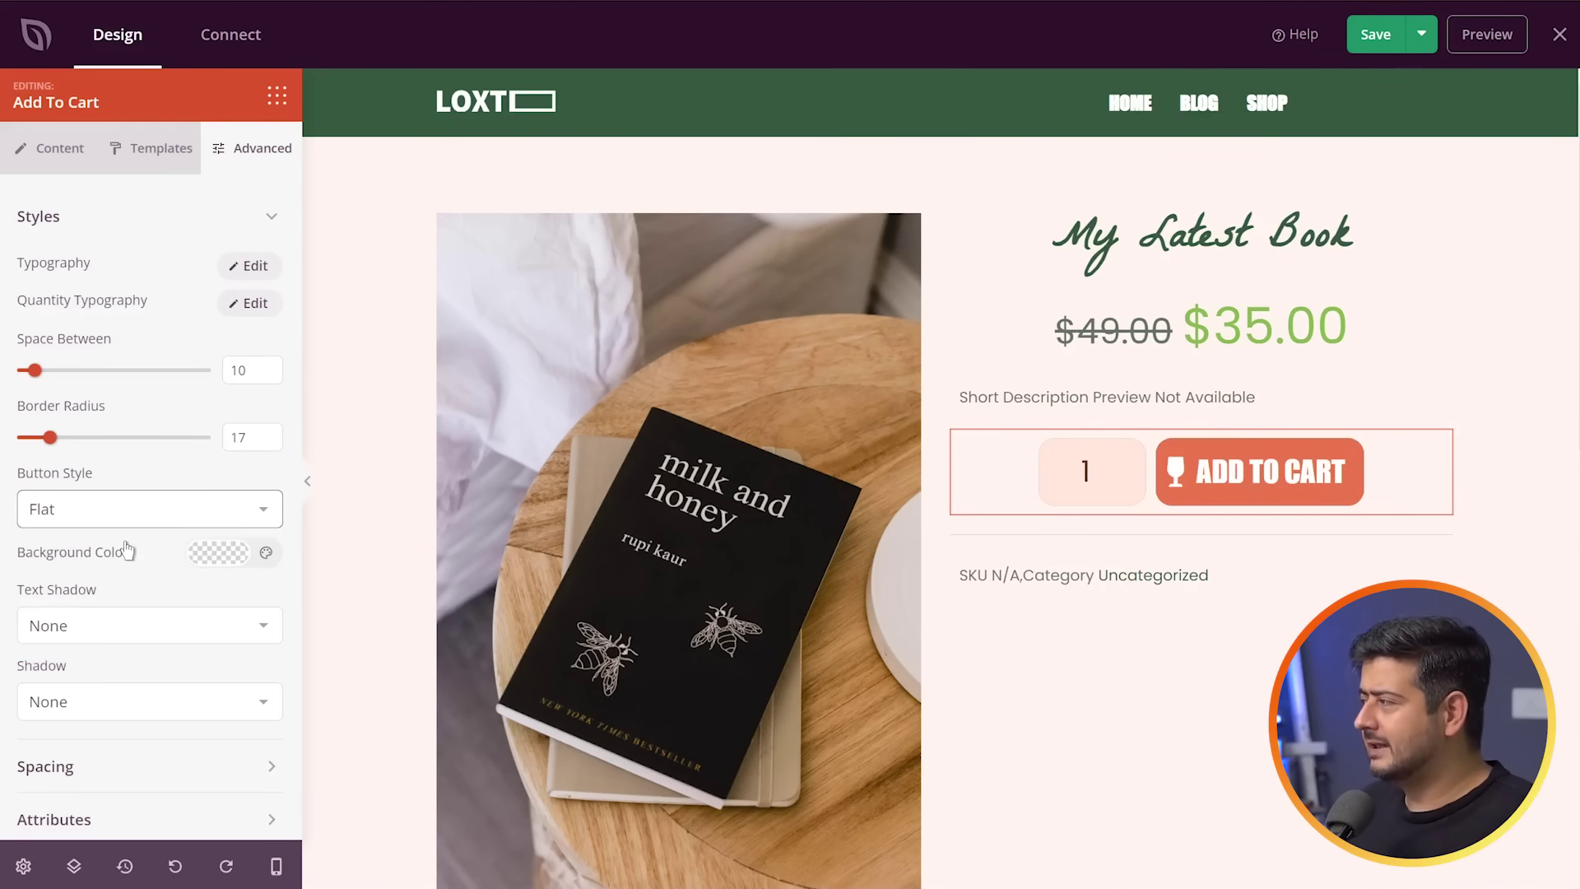
- Try a red (#FF0000) and the orange theme colour as the Add To Cart button's background, and clear the colour
click(215, 563)
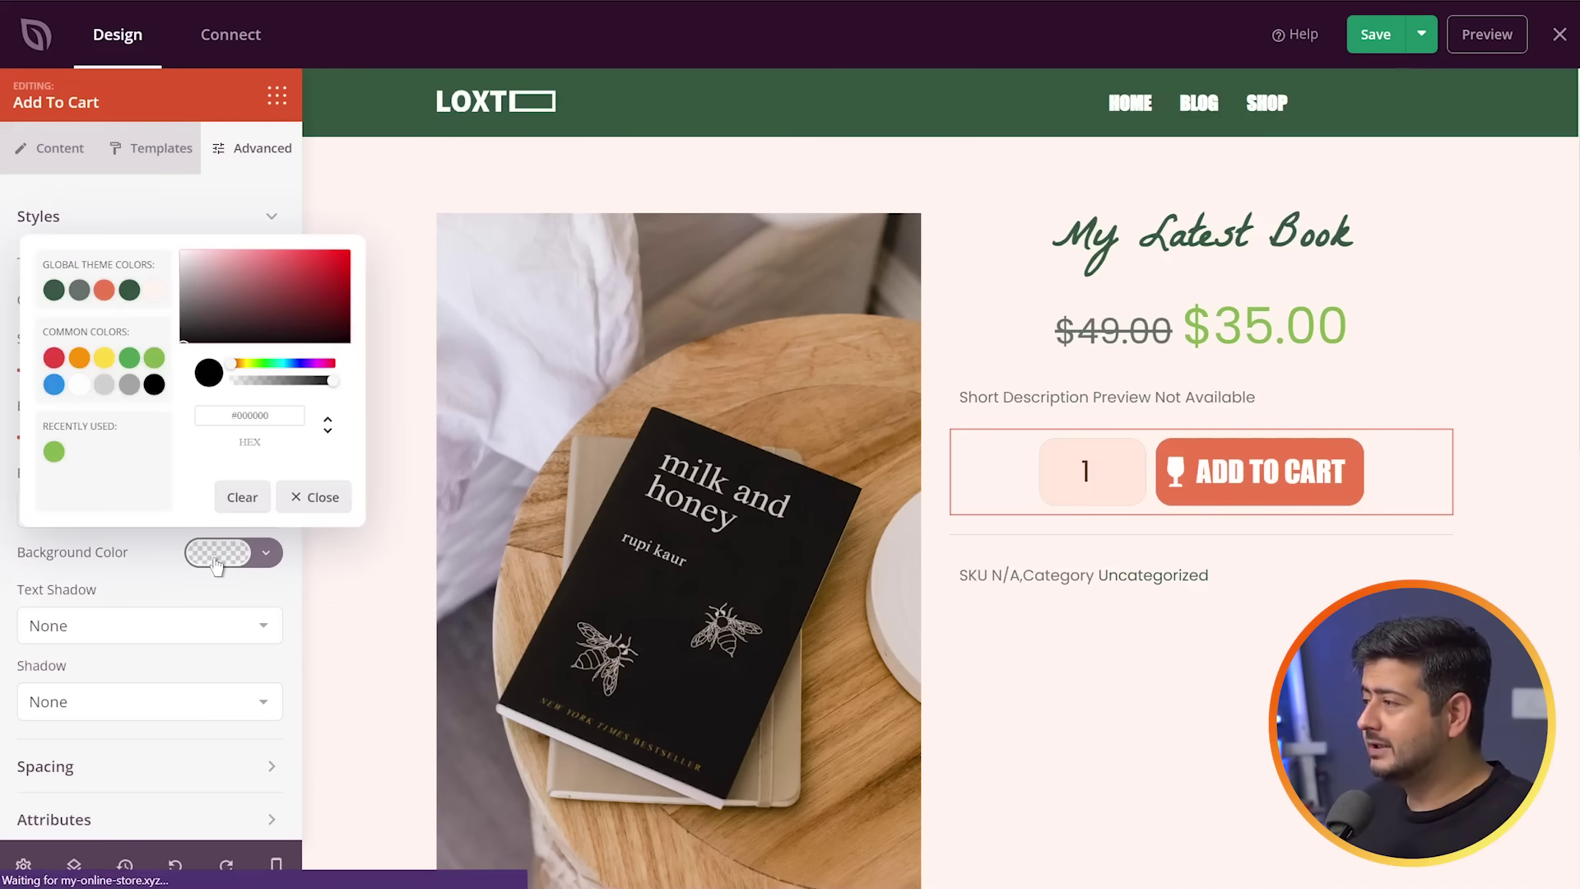
drag(300, 327, 353, 237)
click(367, 241)
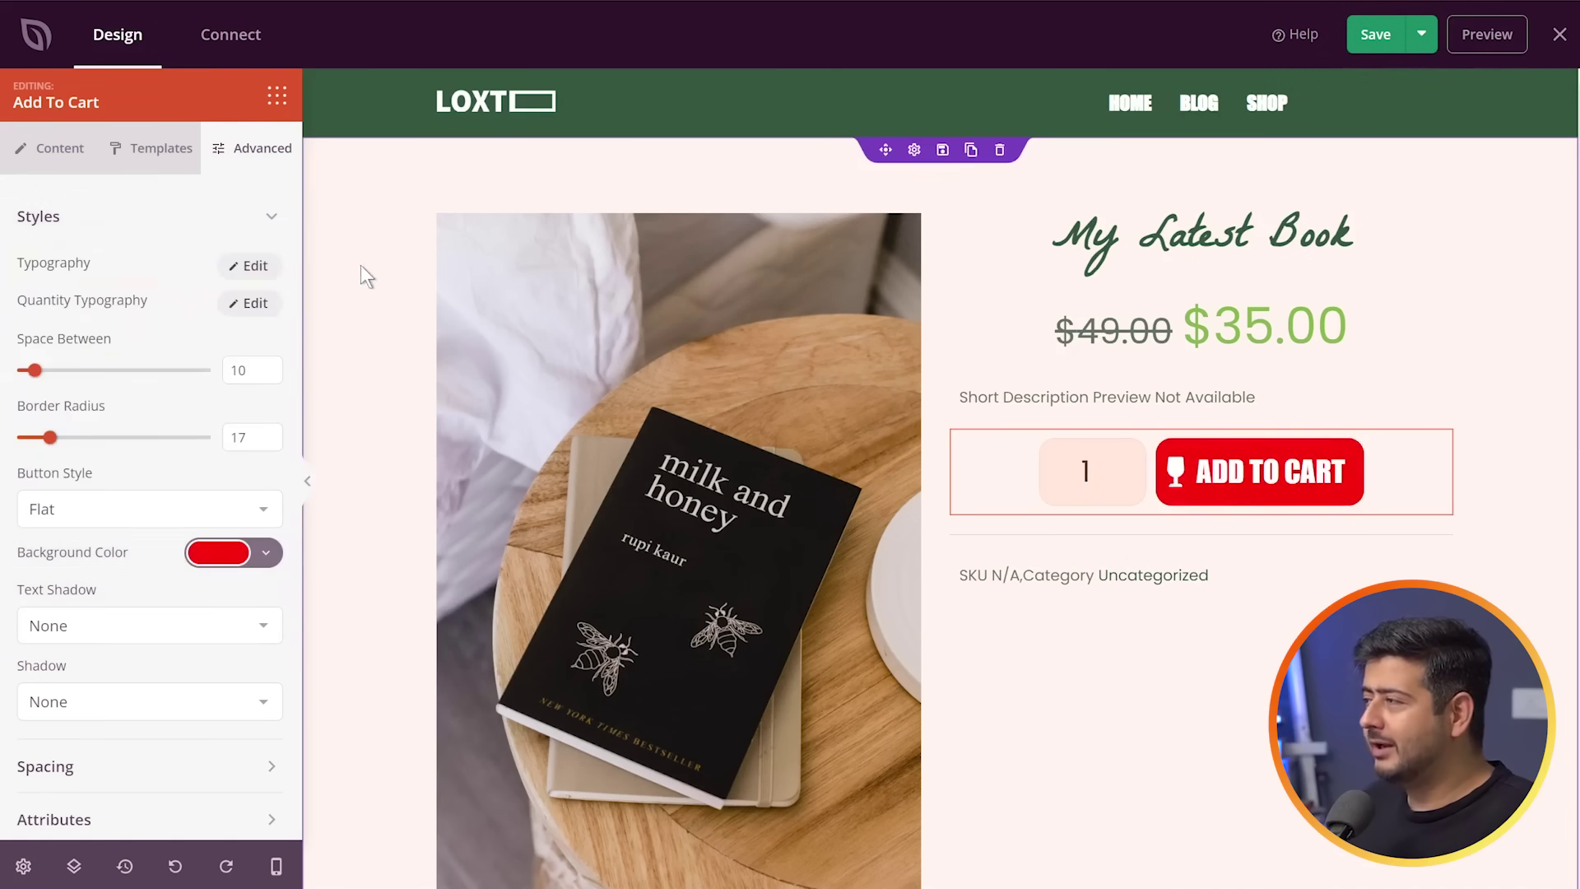
click(245, 556)
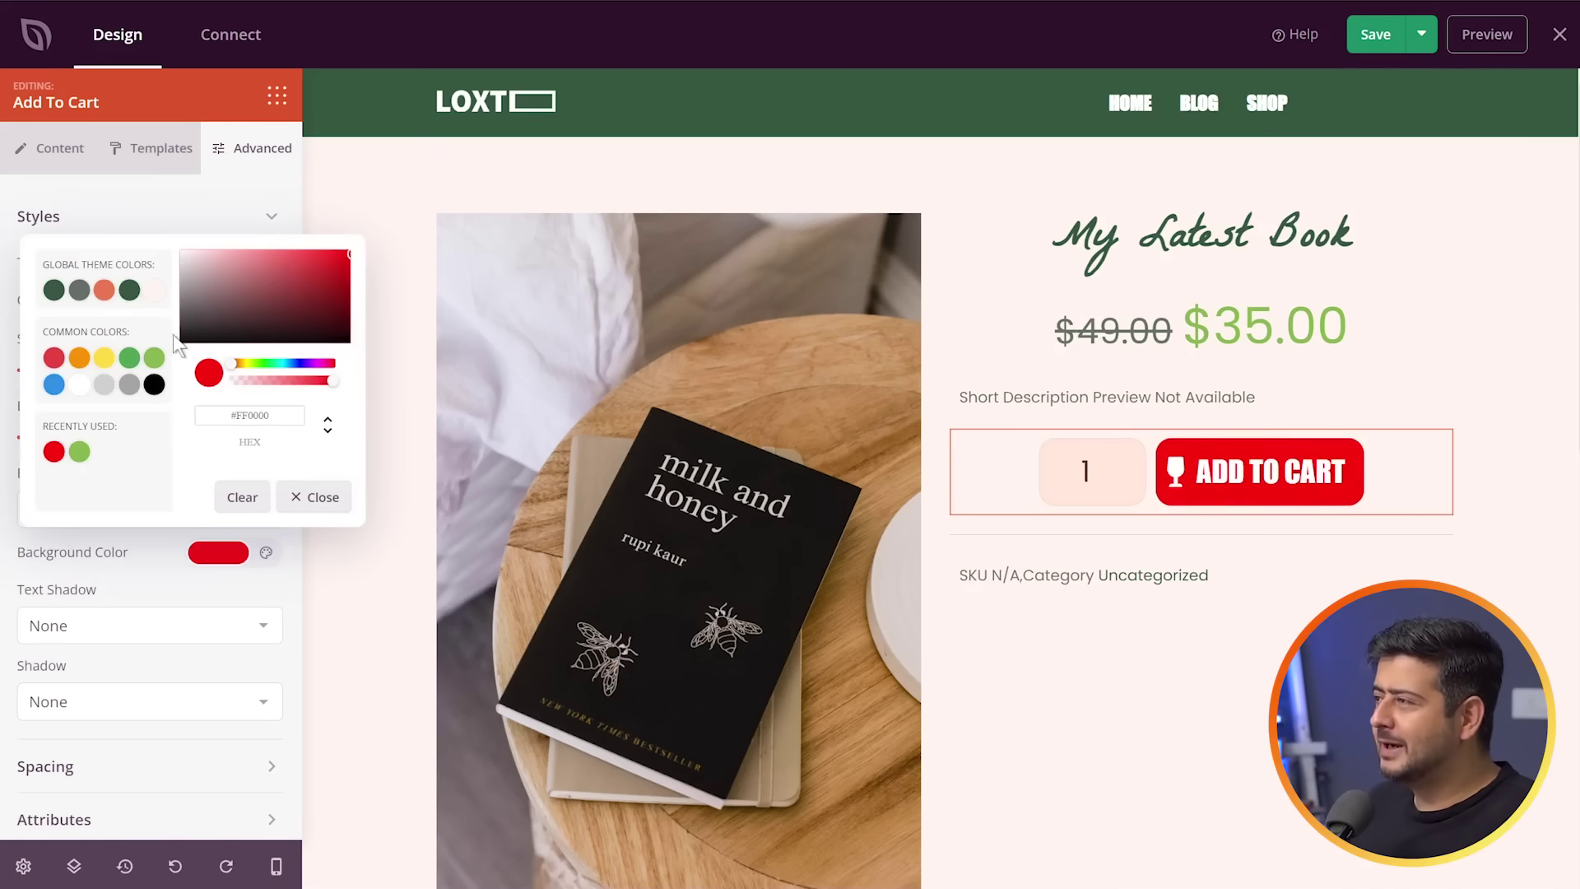
click(105, 290)
click(237, 496)
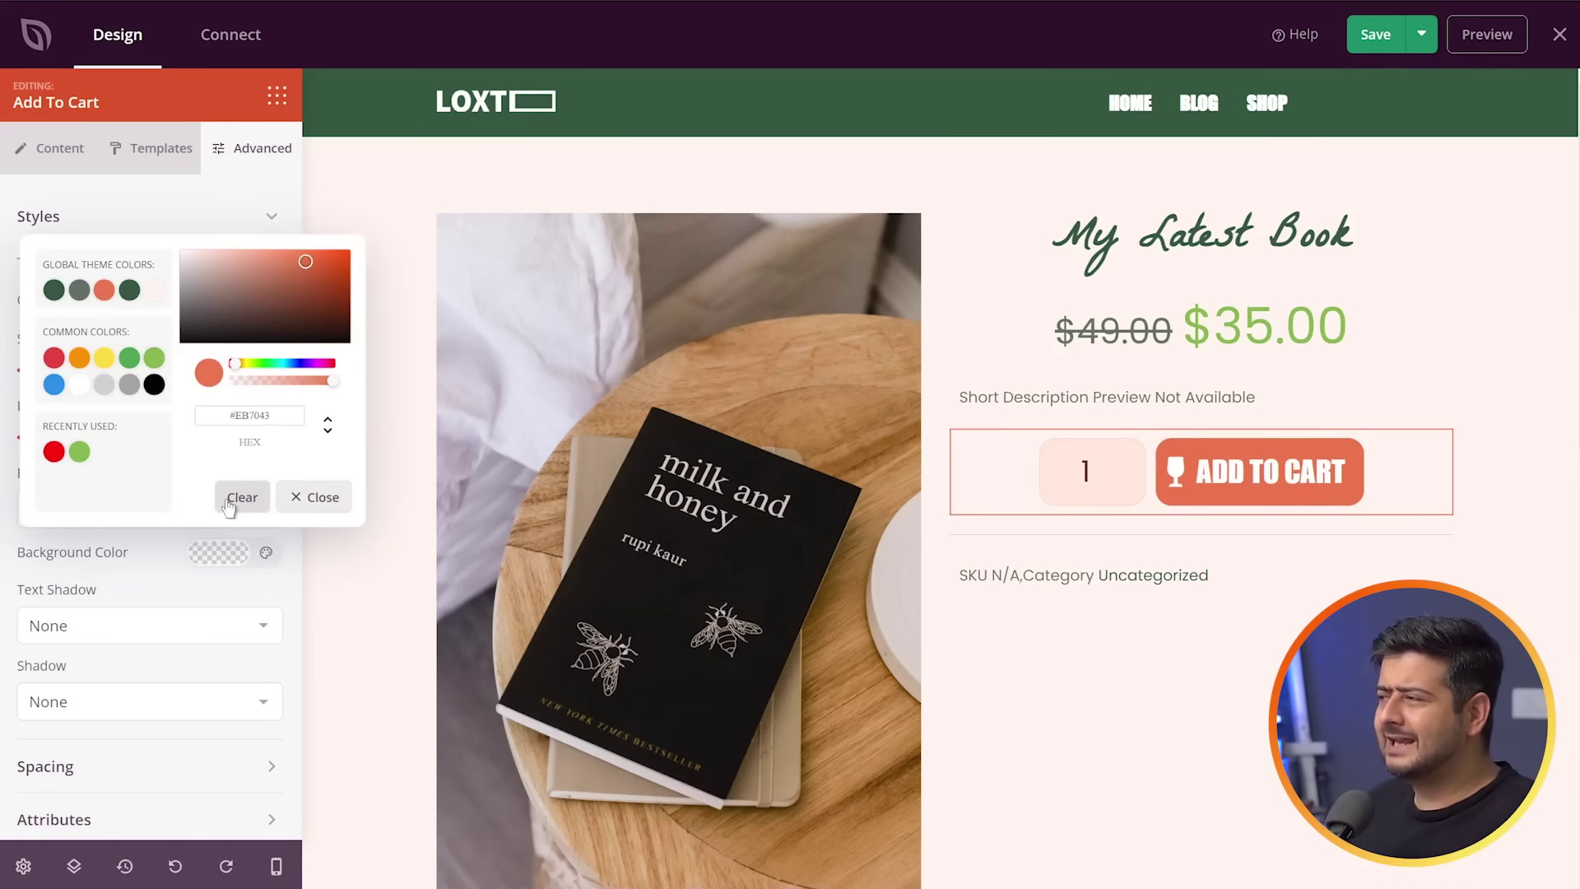
click(311, 497)
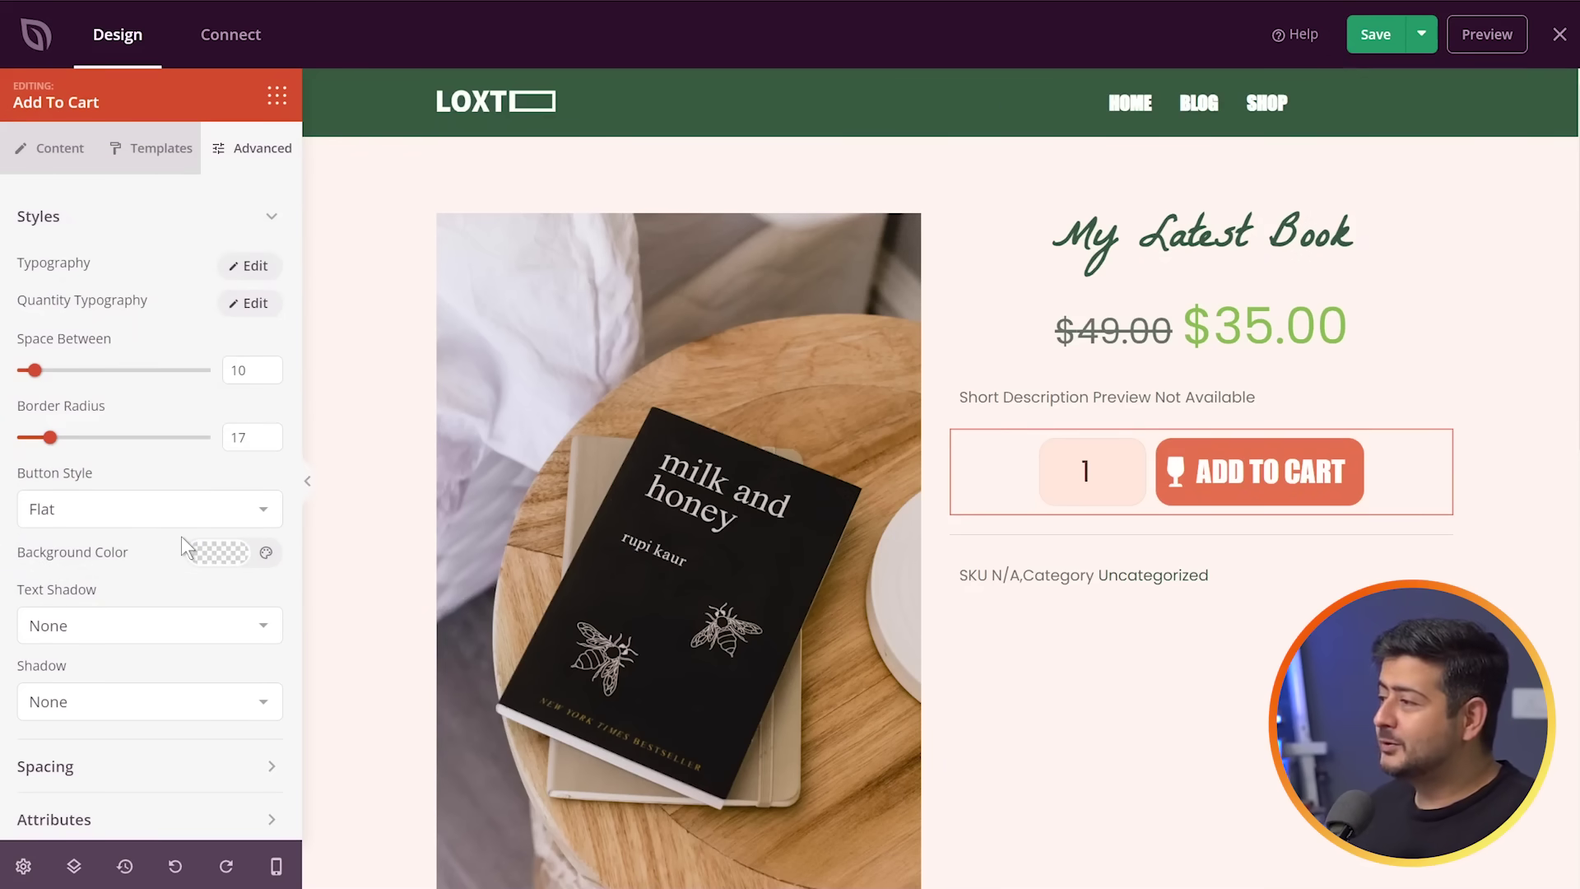
- Search the blocks for "review" and add the Recent Product Reviews widget below the SKU and category line
scroll(175, 530, down, 2)
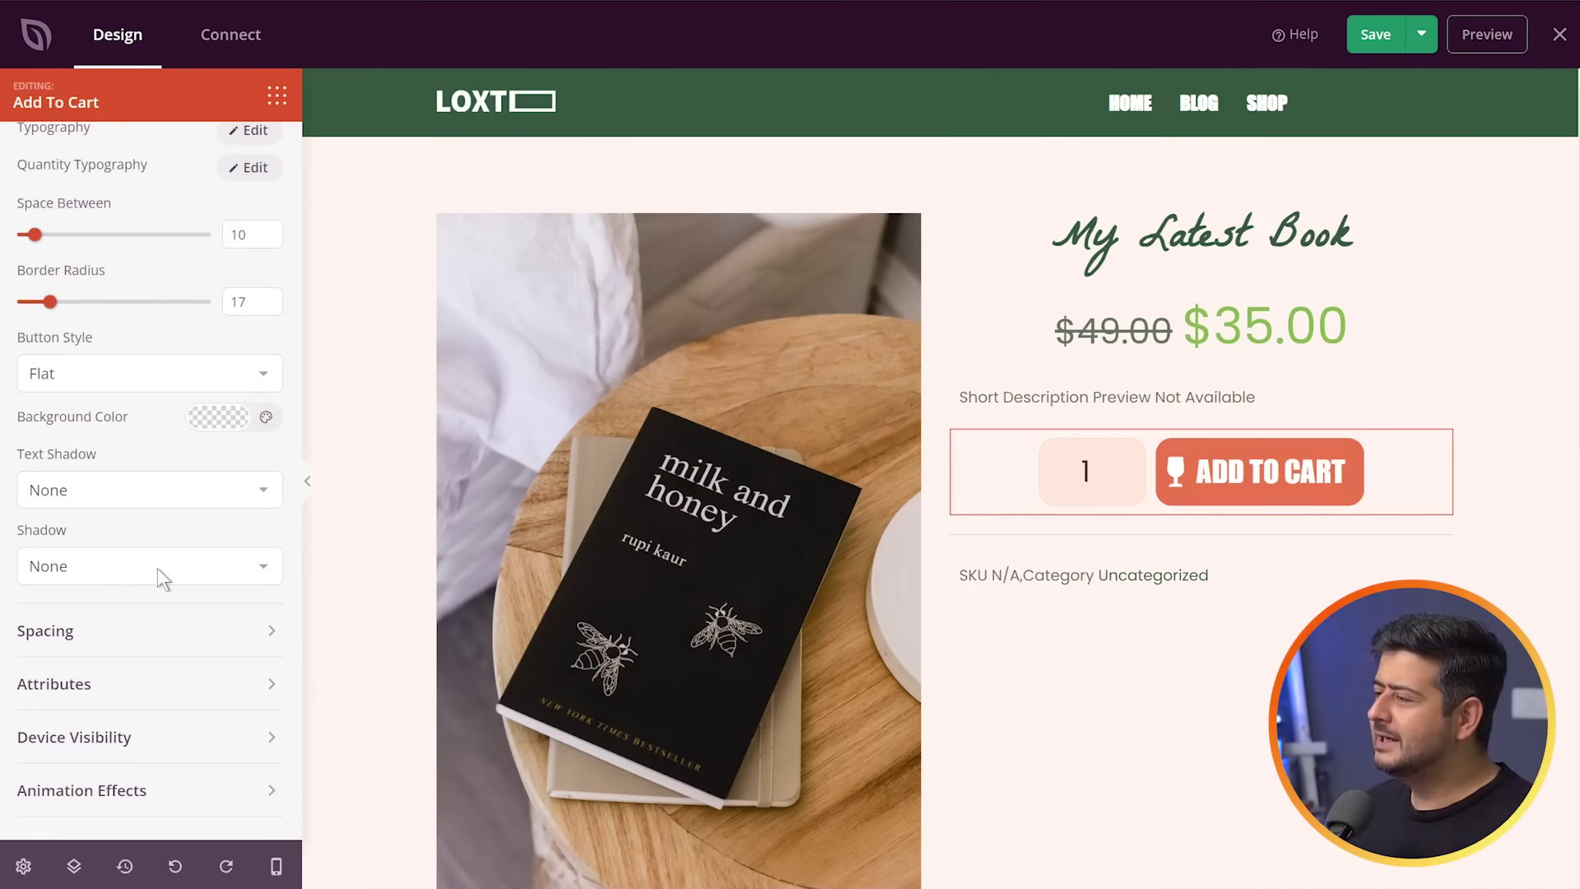
click(277, 102)
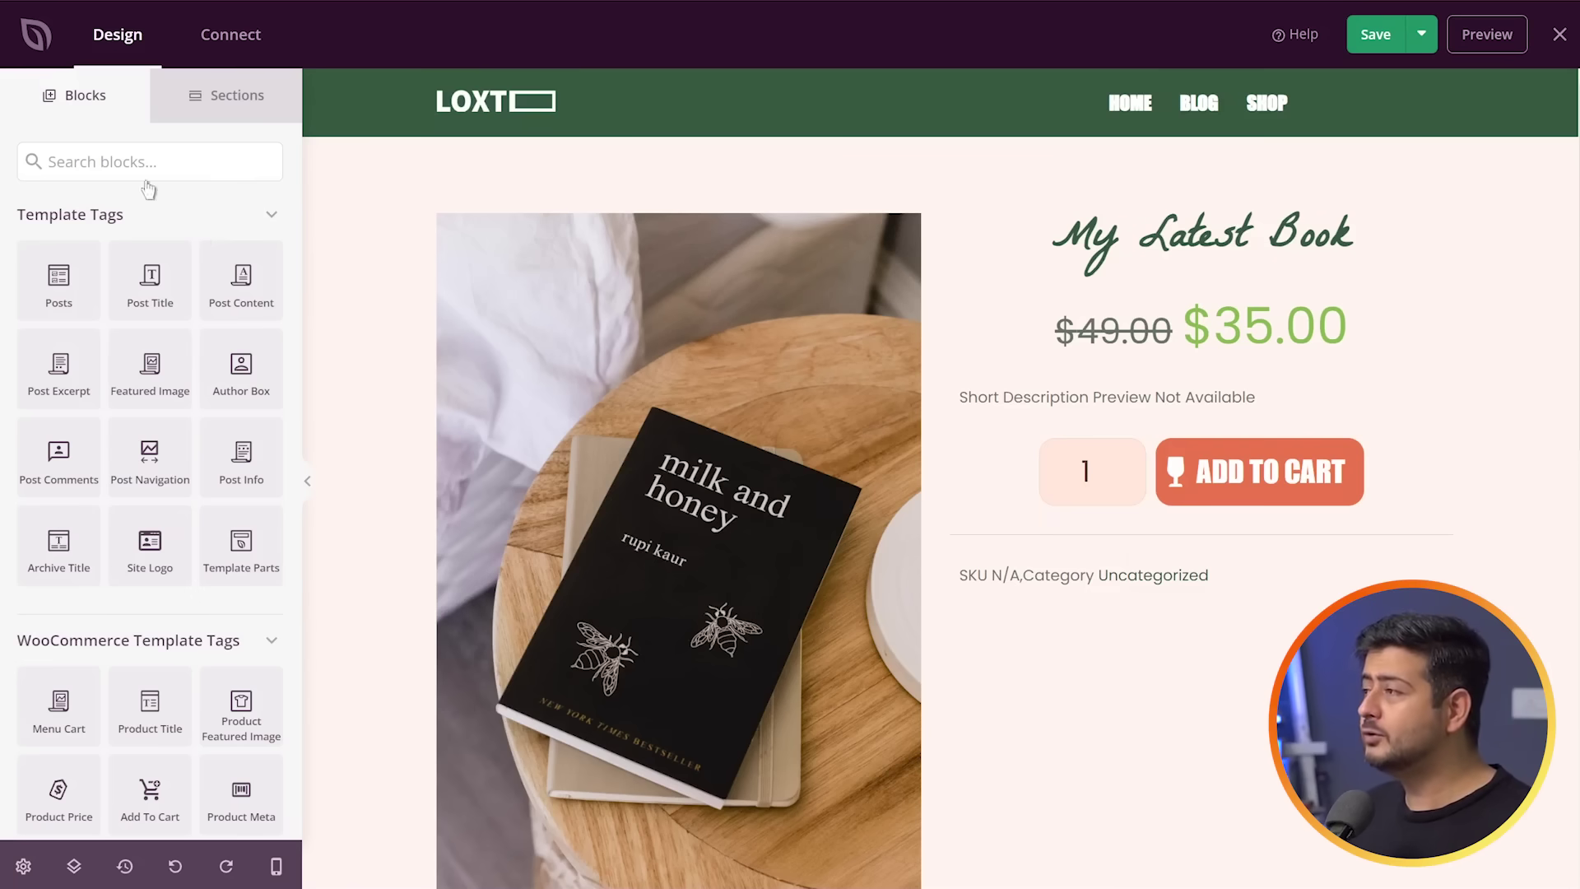
click(135, 156)
text(review)
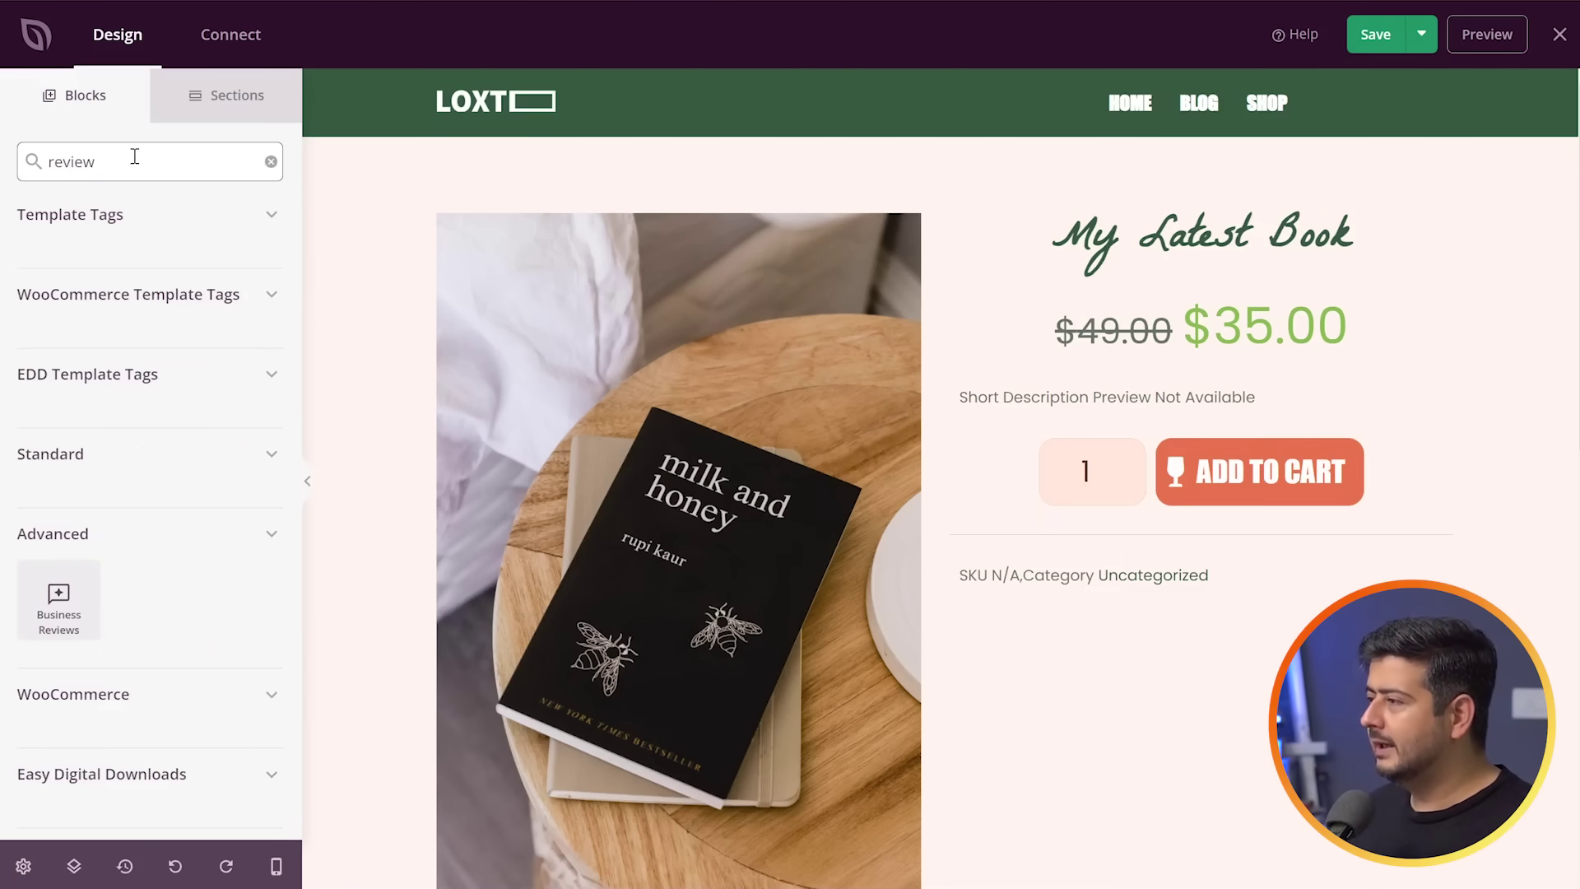
scroll(174, 566, down, 3)
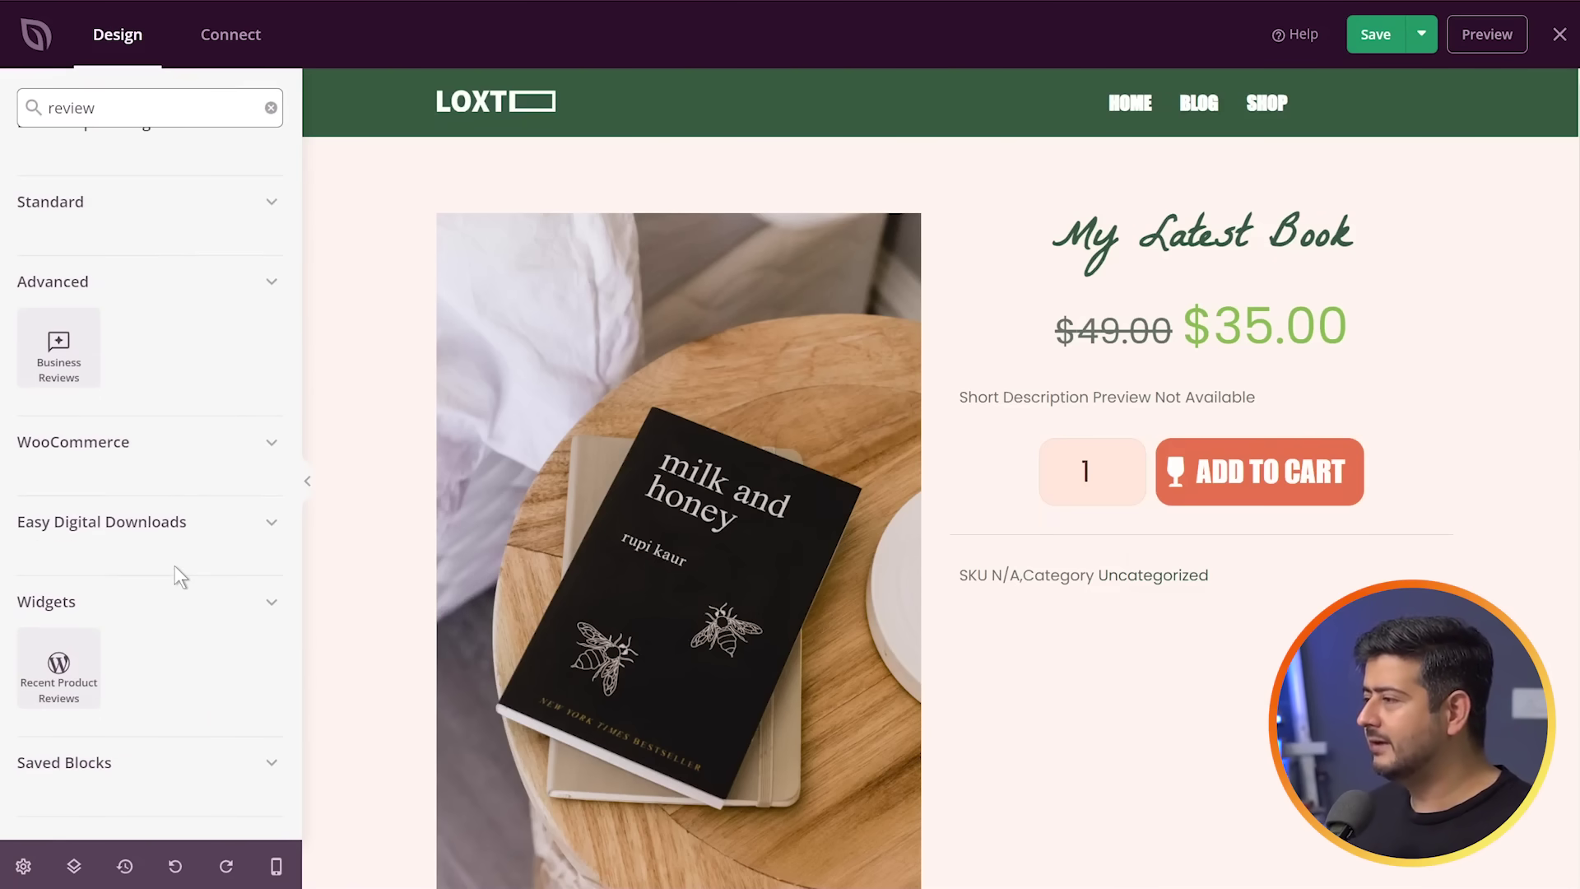
scroll(191, 635, up, 3)
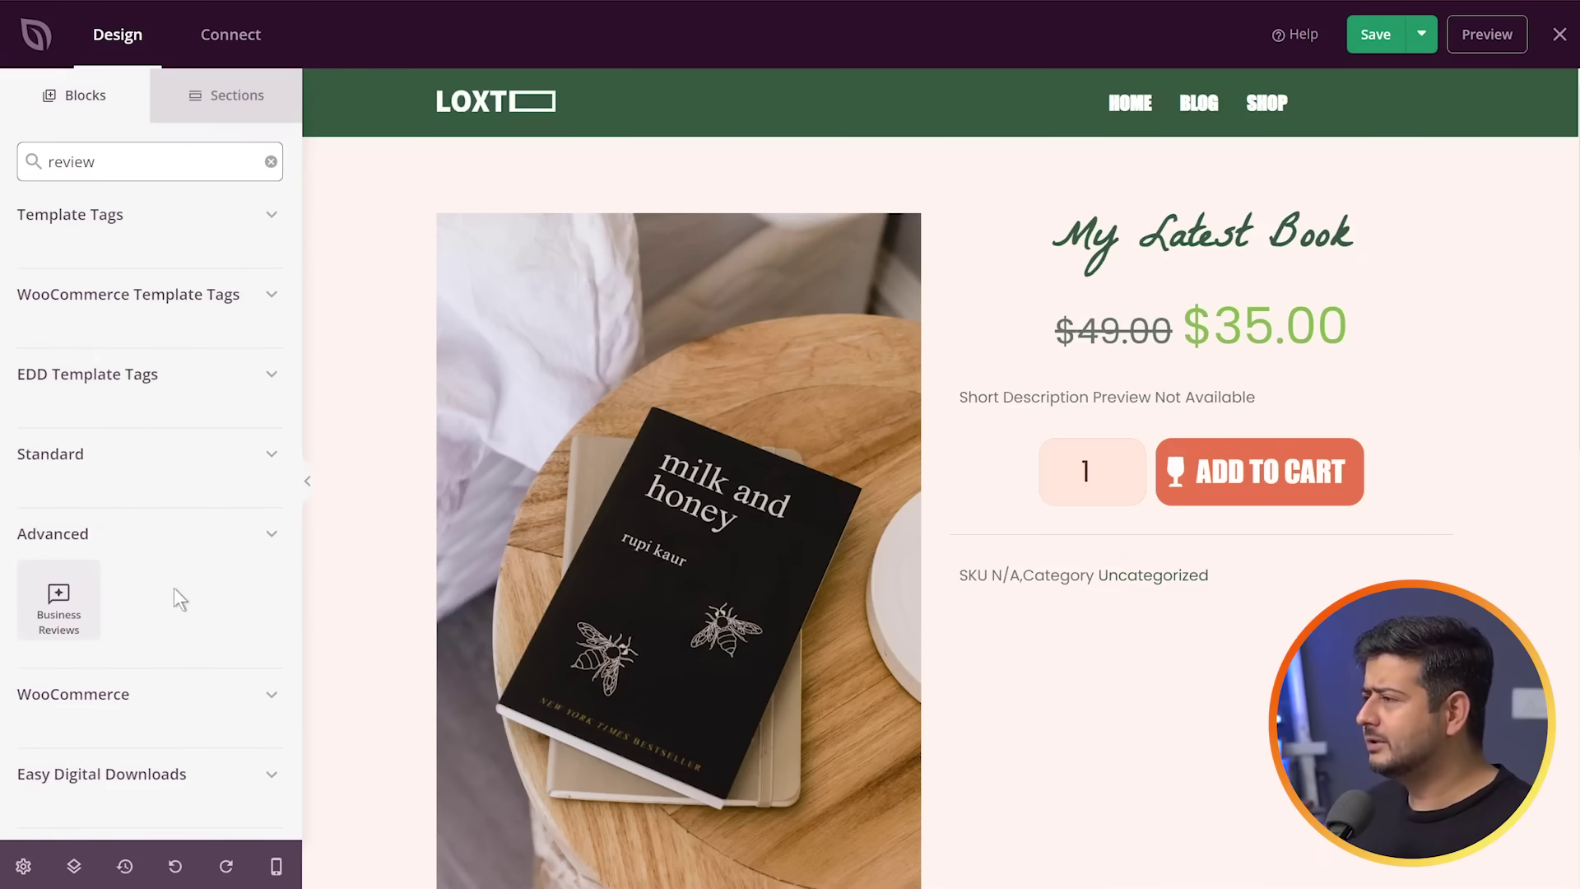
scroll(134, 681, down, 3)
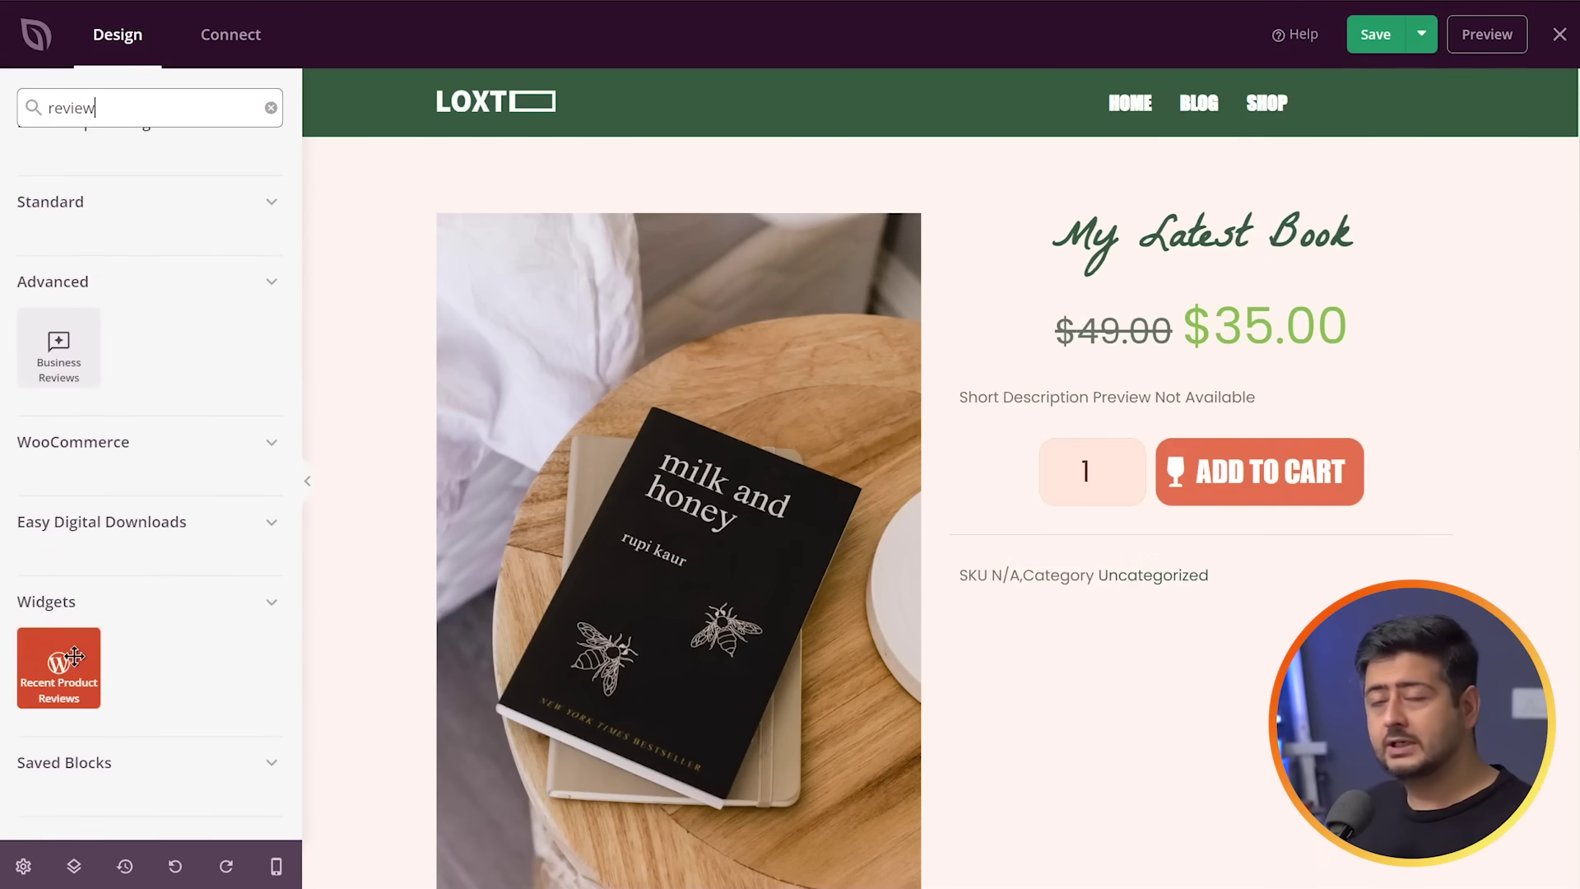
drag(74, 656, 1335, 625)
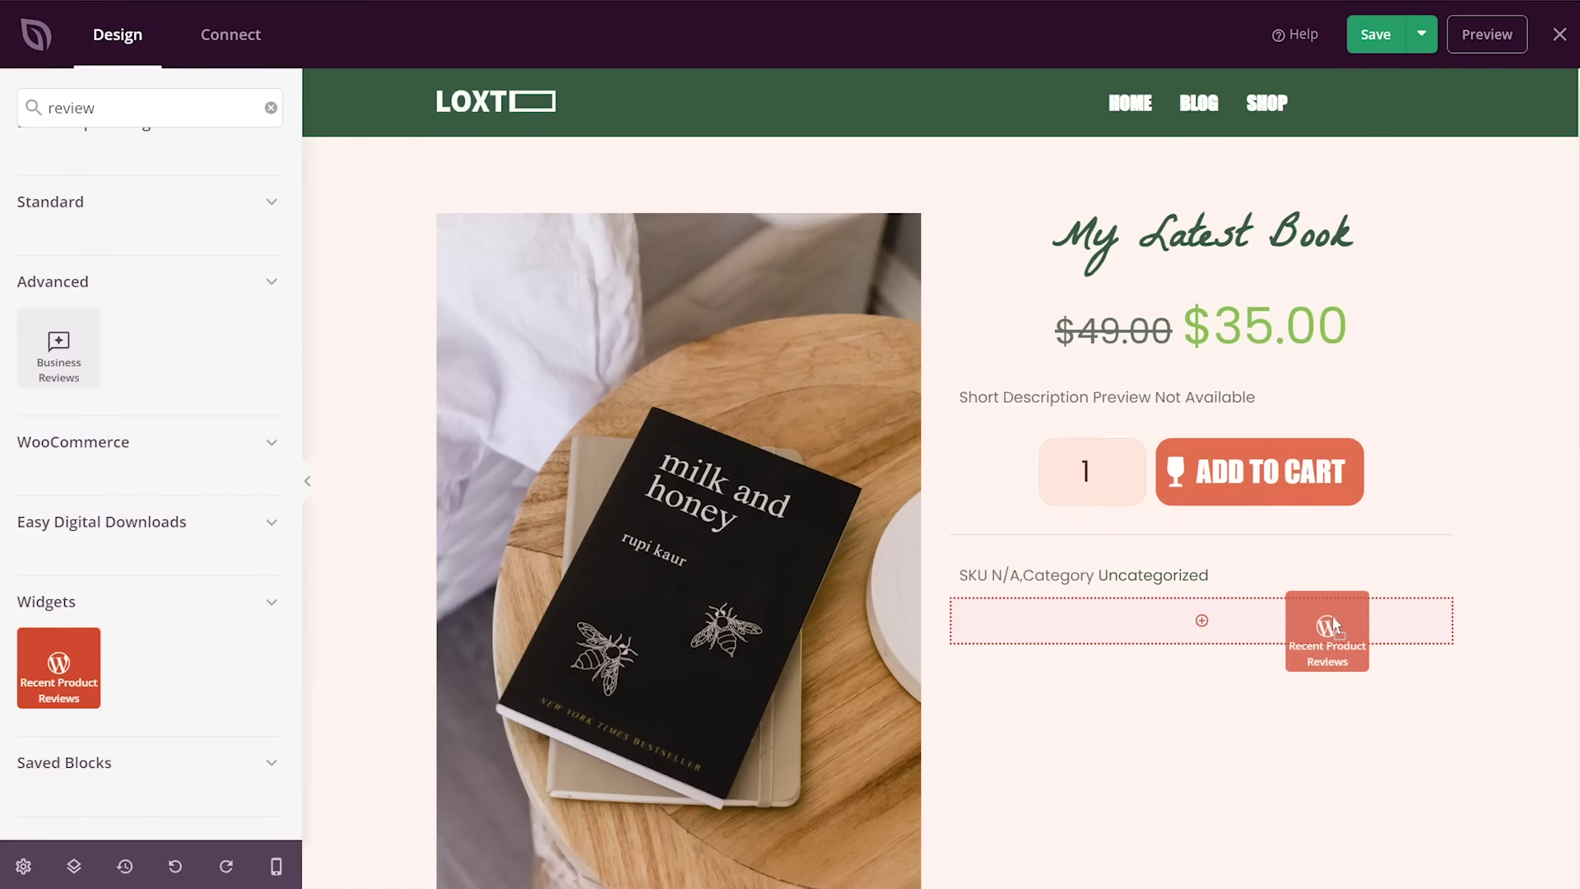
drag(1335, 626, 1335, 625)
mouse_move(1334, 623)
mouse_down()
mouse_move(1325, 573)
mouse_move(1327, 622)
mouse_up()
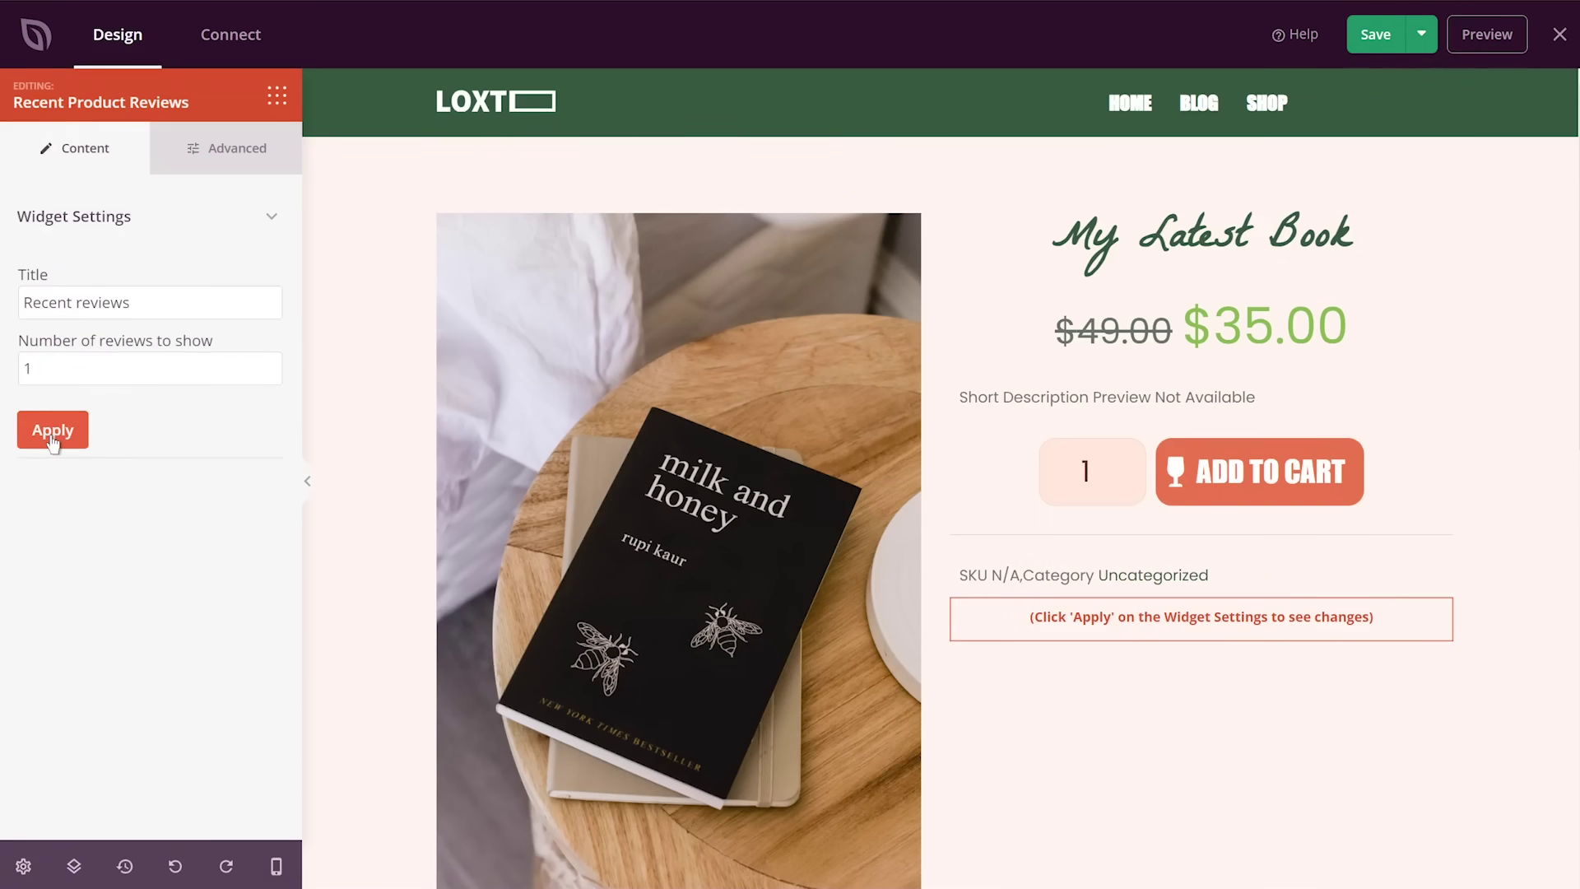
- Apply the Recent Product Reviews widget settings, return to the block library and clear its search
click(52, 436)
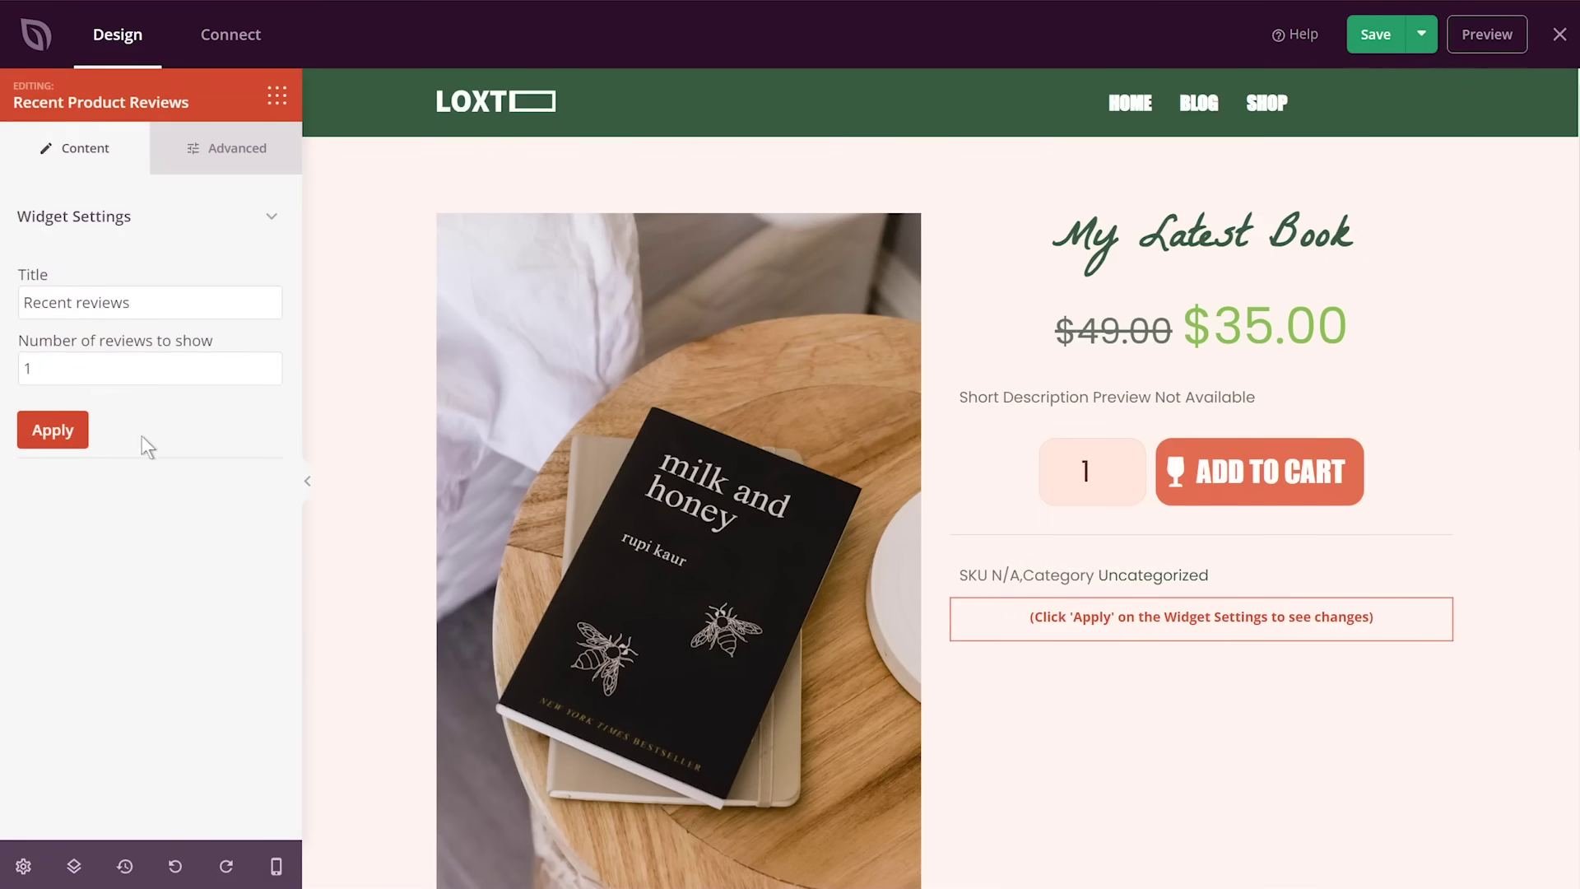
mouse_move(1115, 622)
click(276, 95)
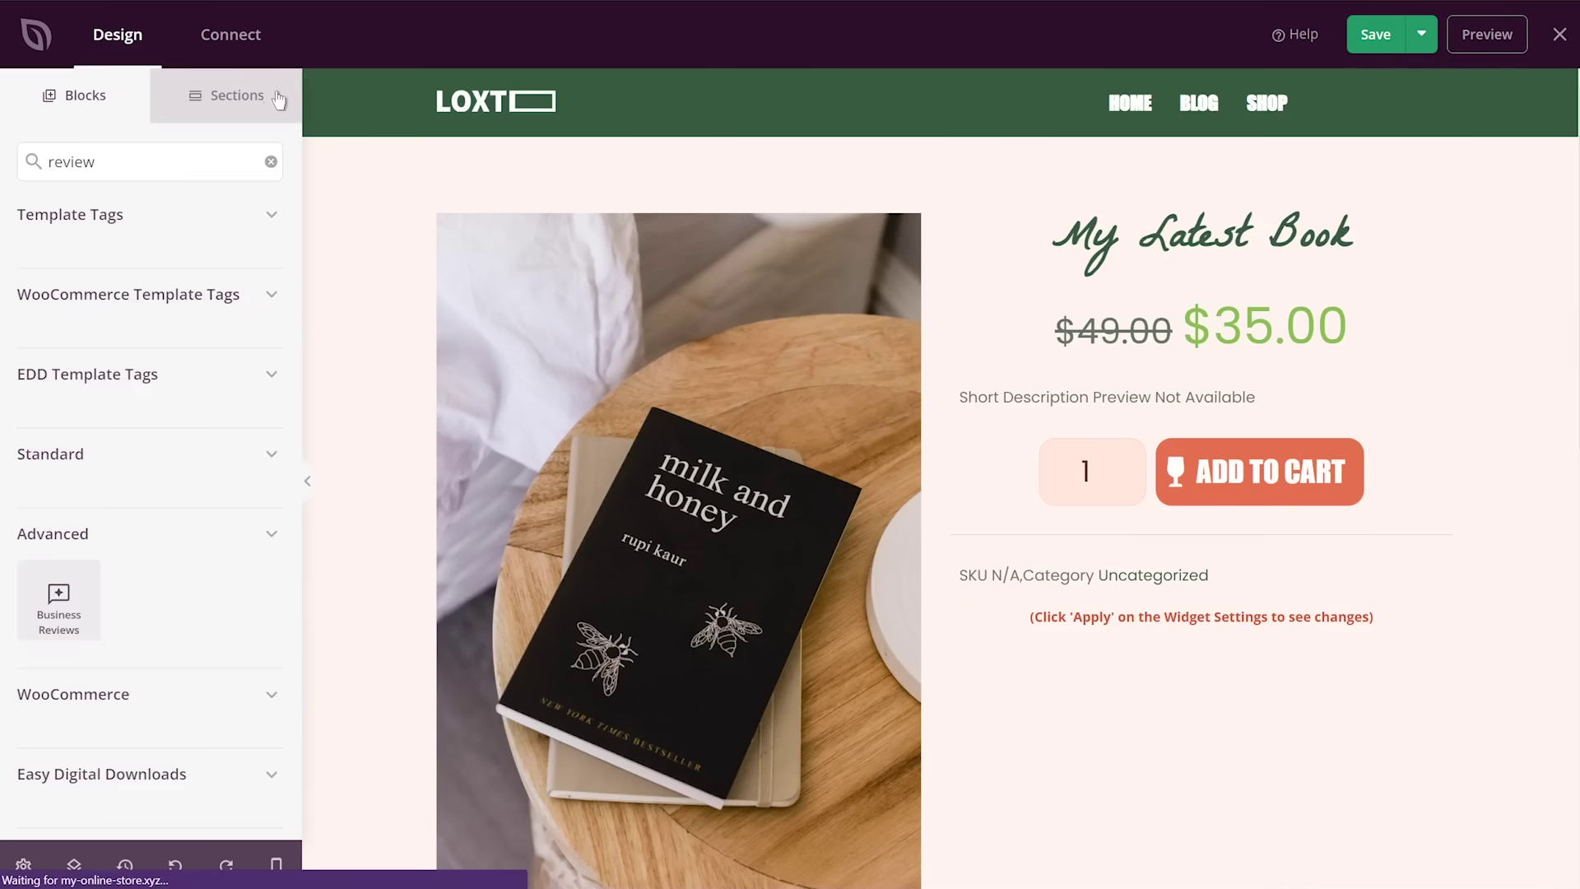
click(271, 161)
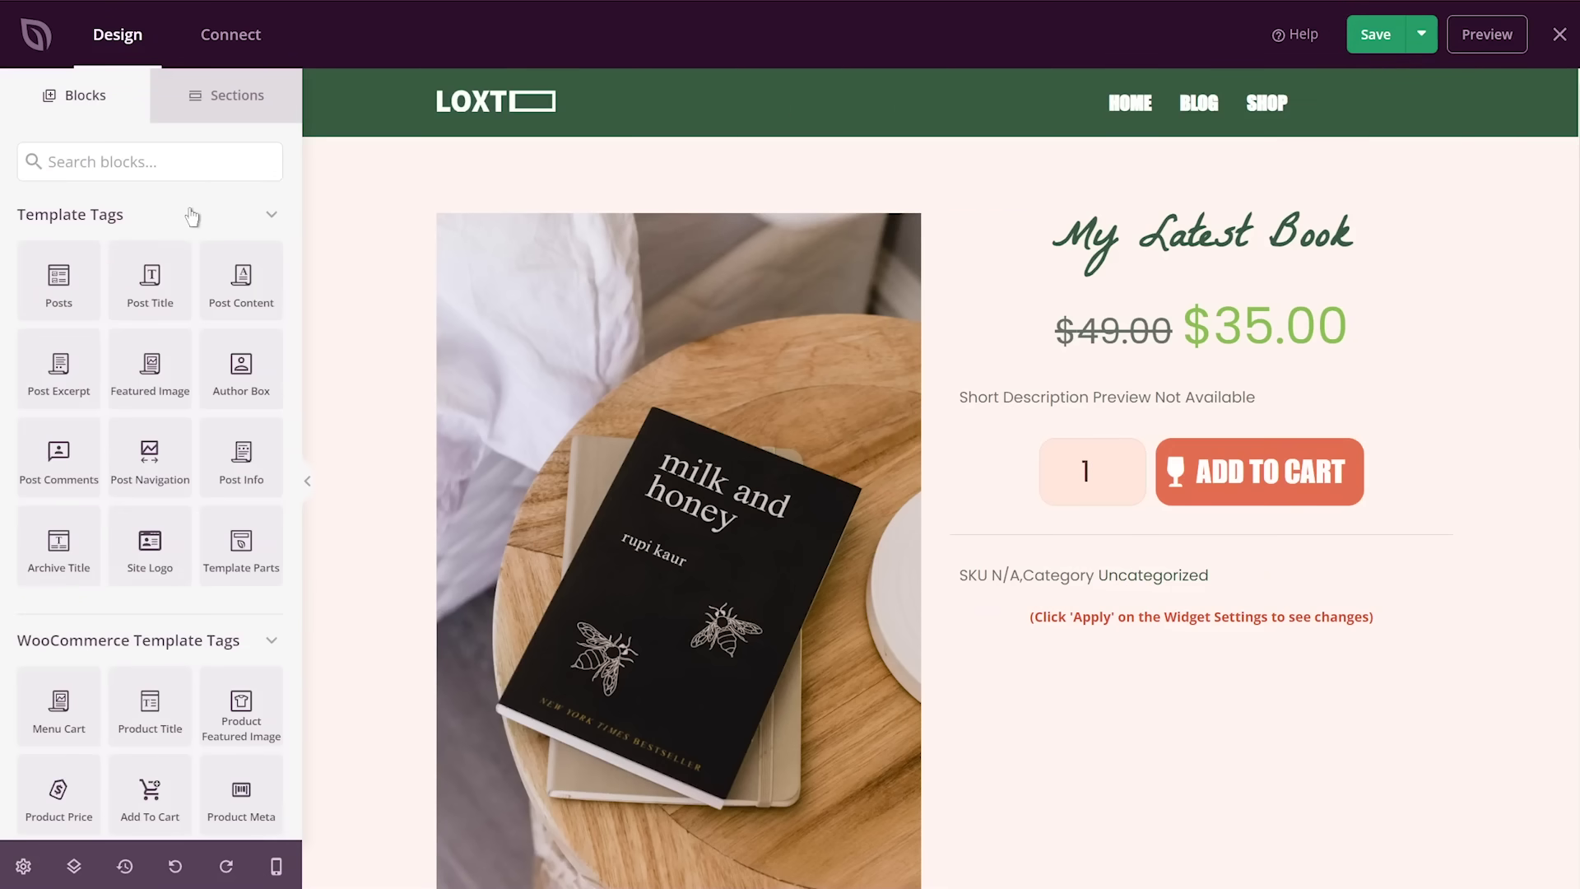
- Add a Short Description block between the divider and the SKU and category line
scroll(191, 210, down, 2)
scroll(194, 222, up, 2)
scroll(191, 226, down, 5)
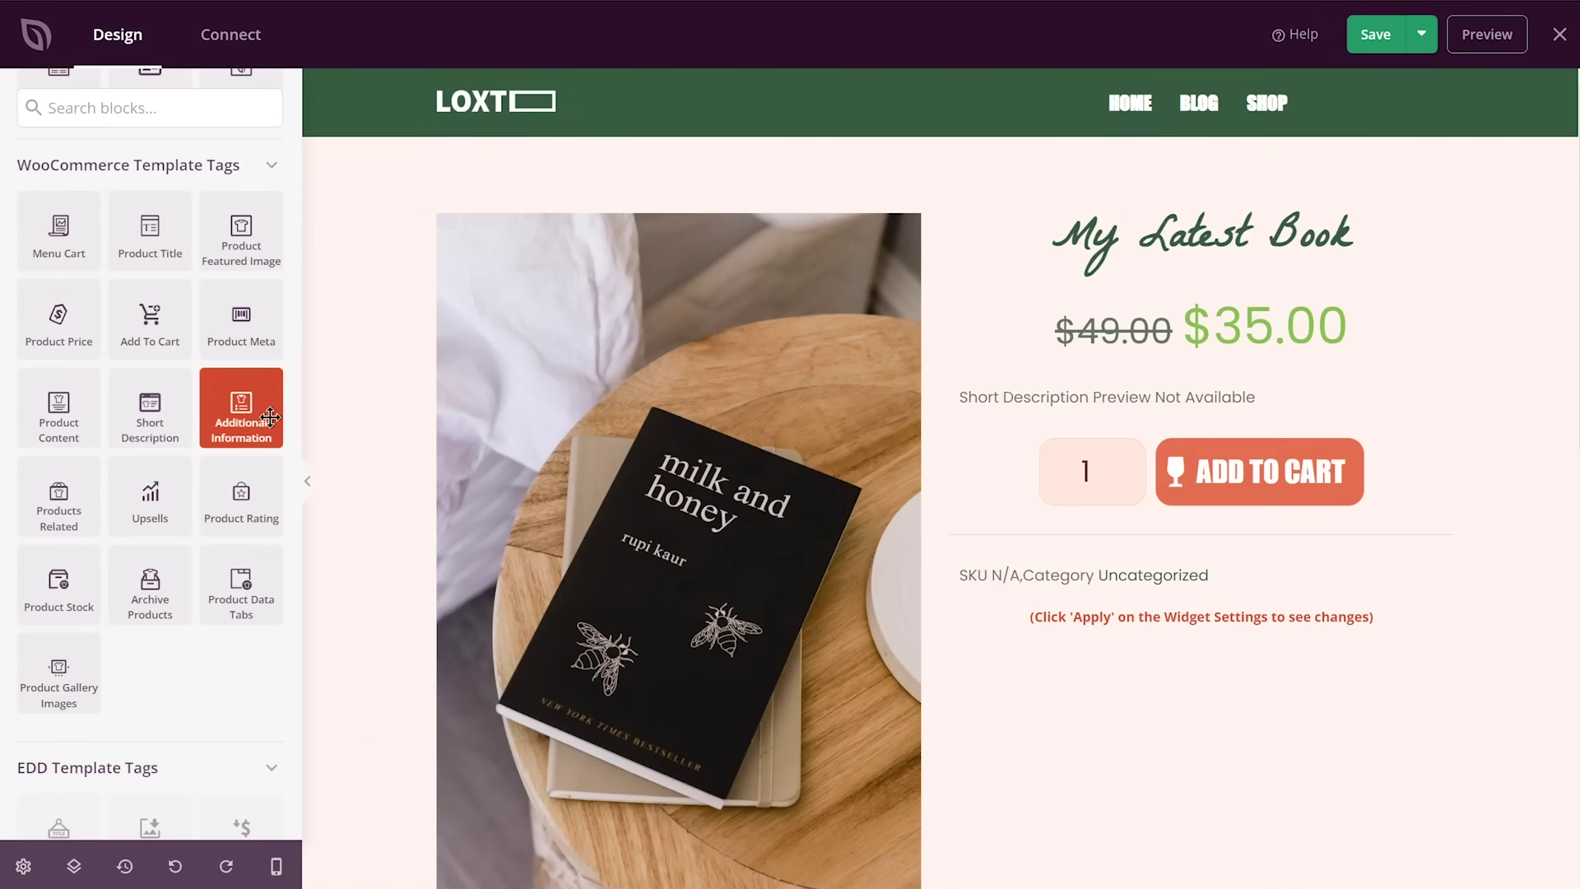
drag(150, 407, 1210, 567)
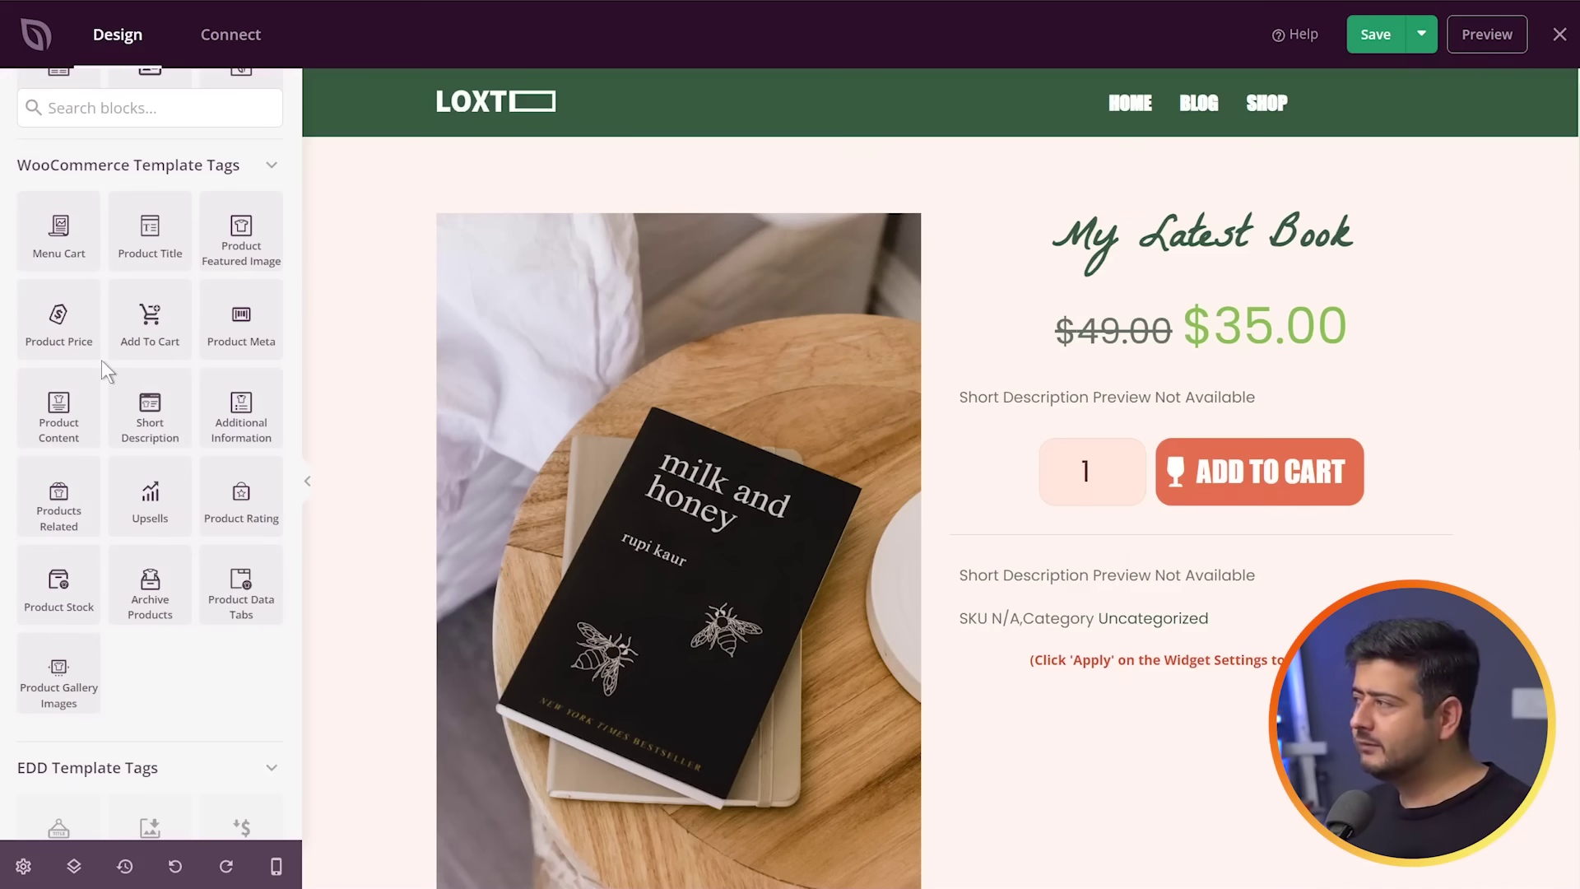
- Try a Product Price block below the review form's Submit button and delete it
scroll(1156, 494, down, 9)
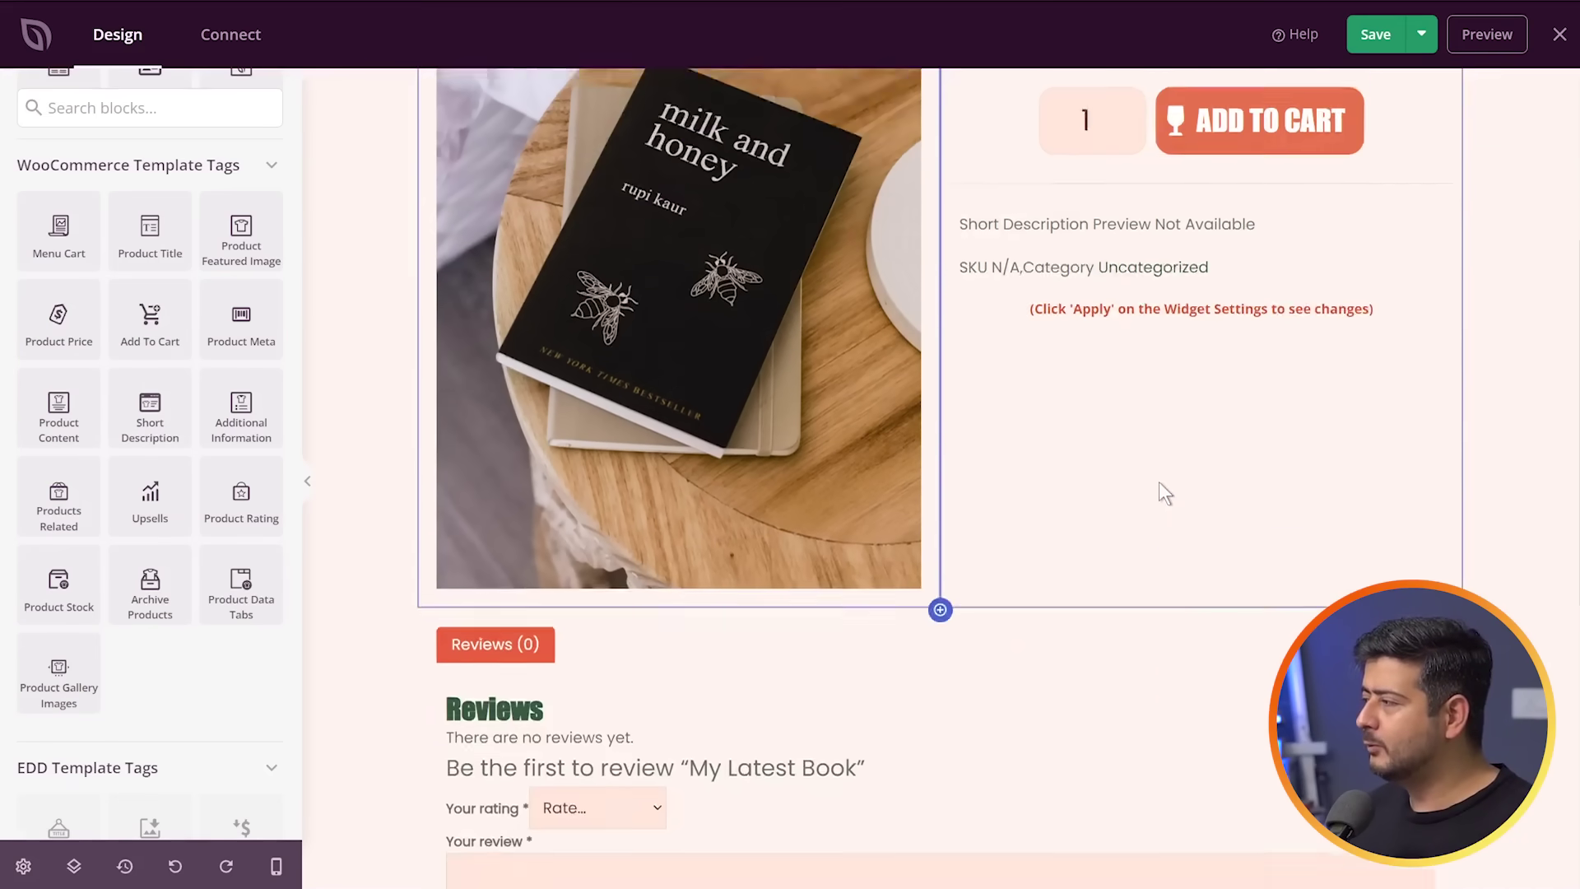
scroll(1121, 509, down, 3)
scroll(757, 469, up, 2)
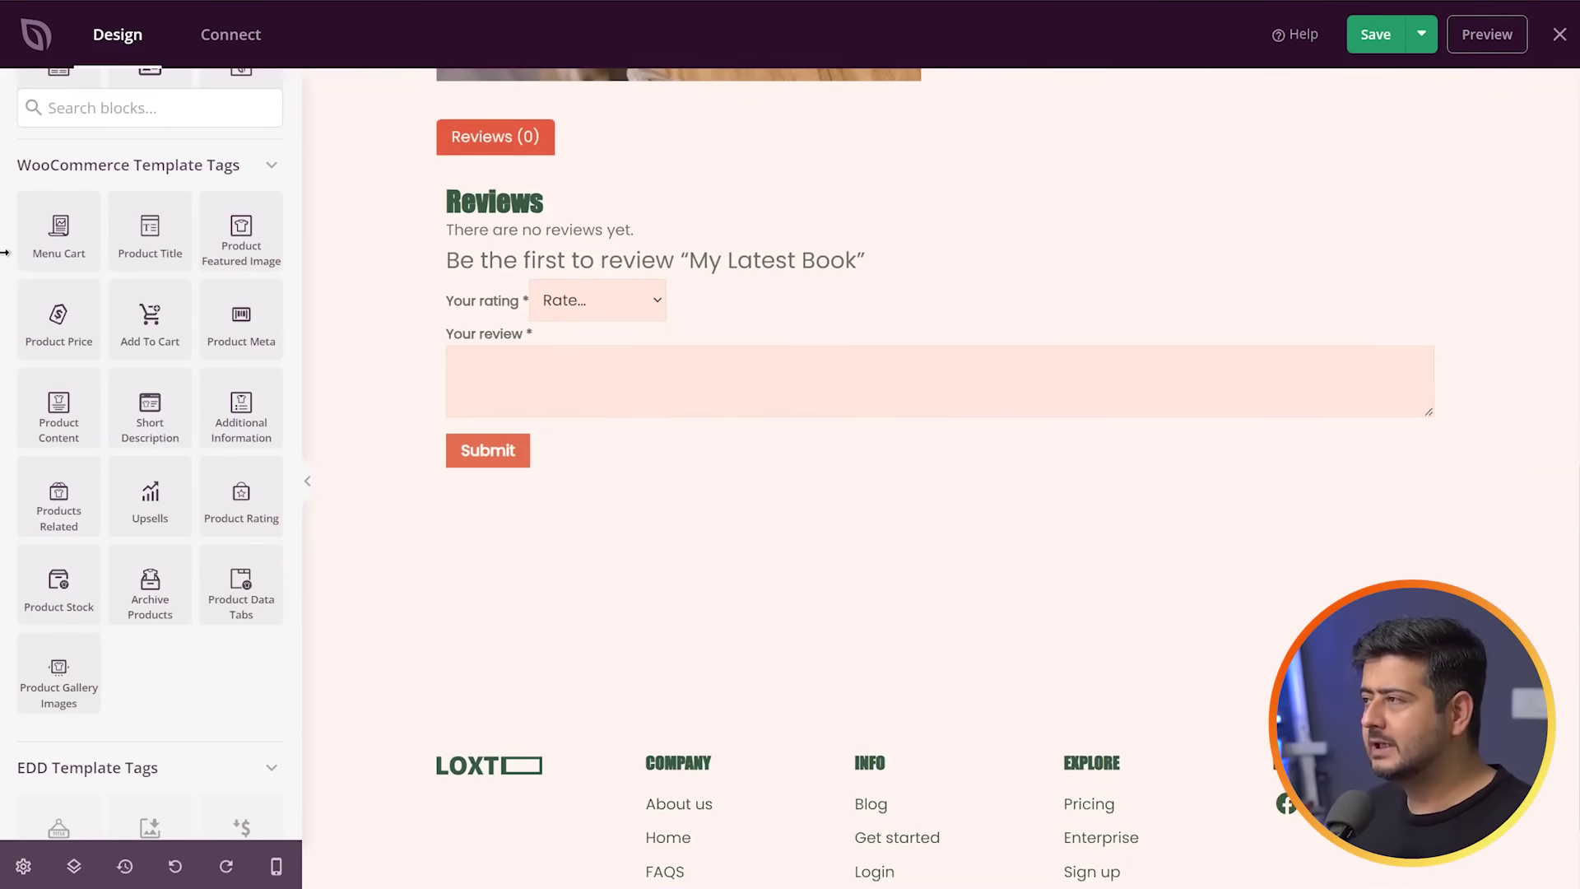
drag(47, 322, 817, 527)
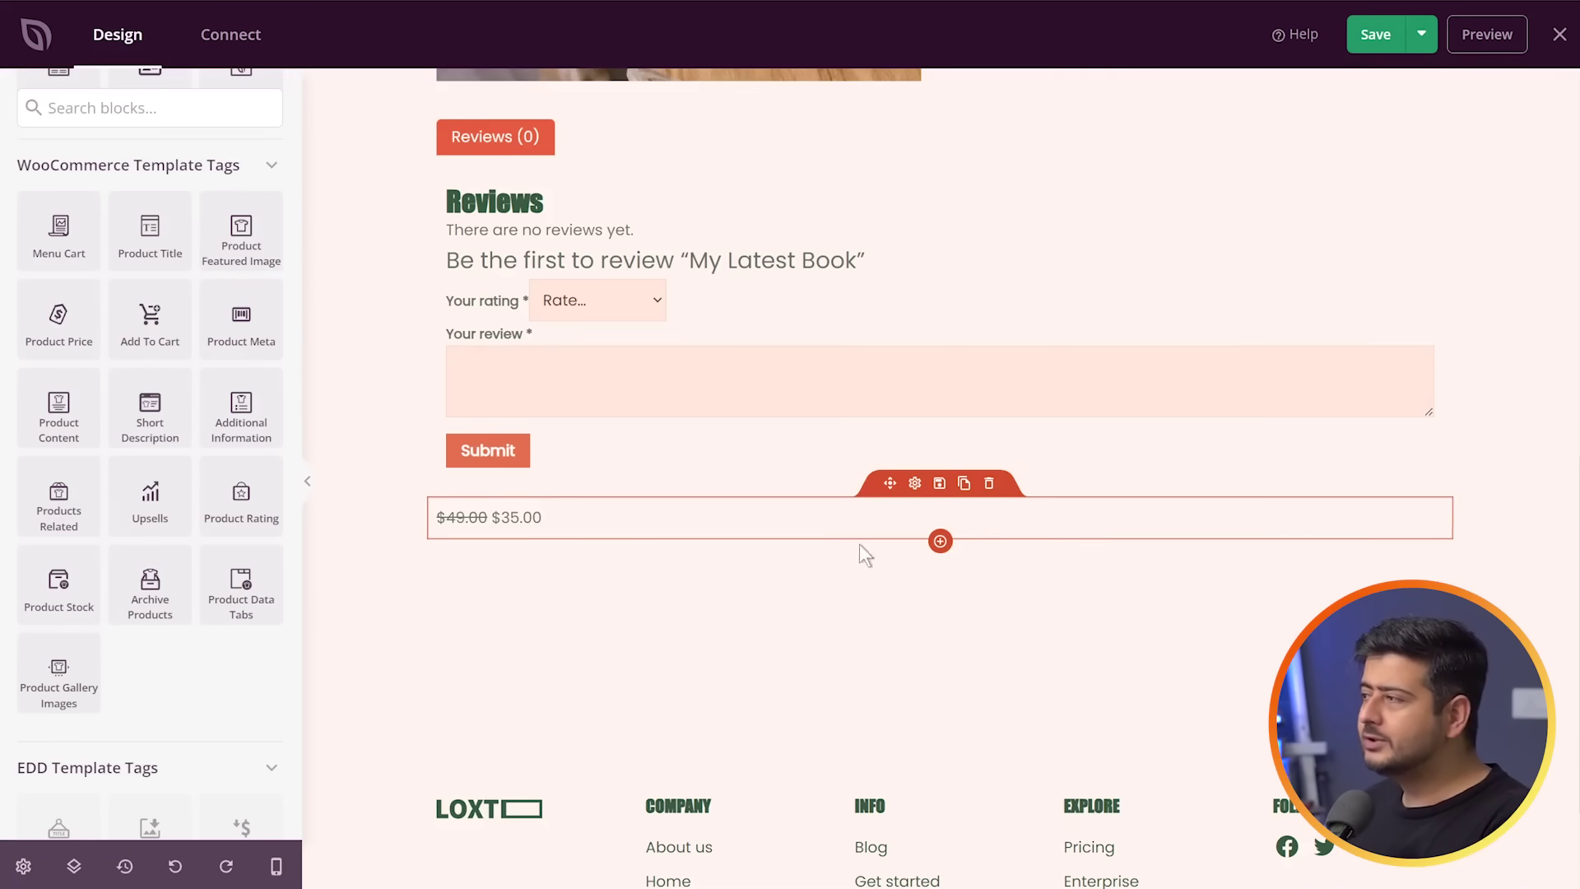
click(989, 484)
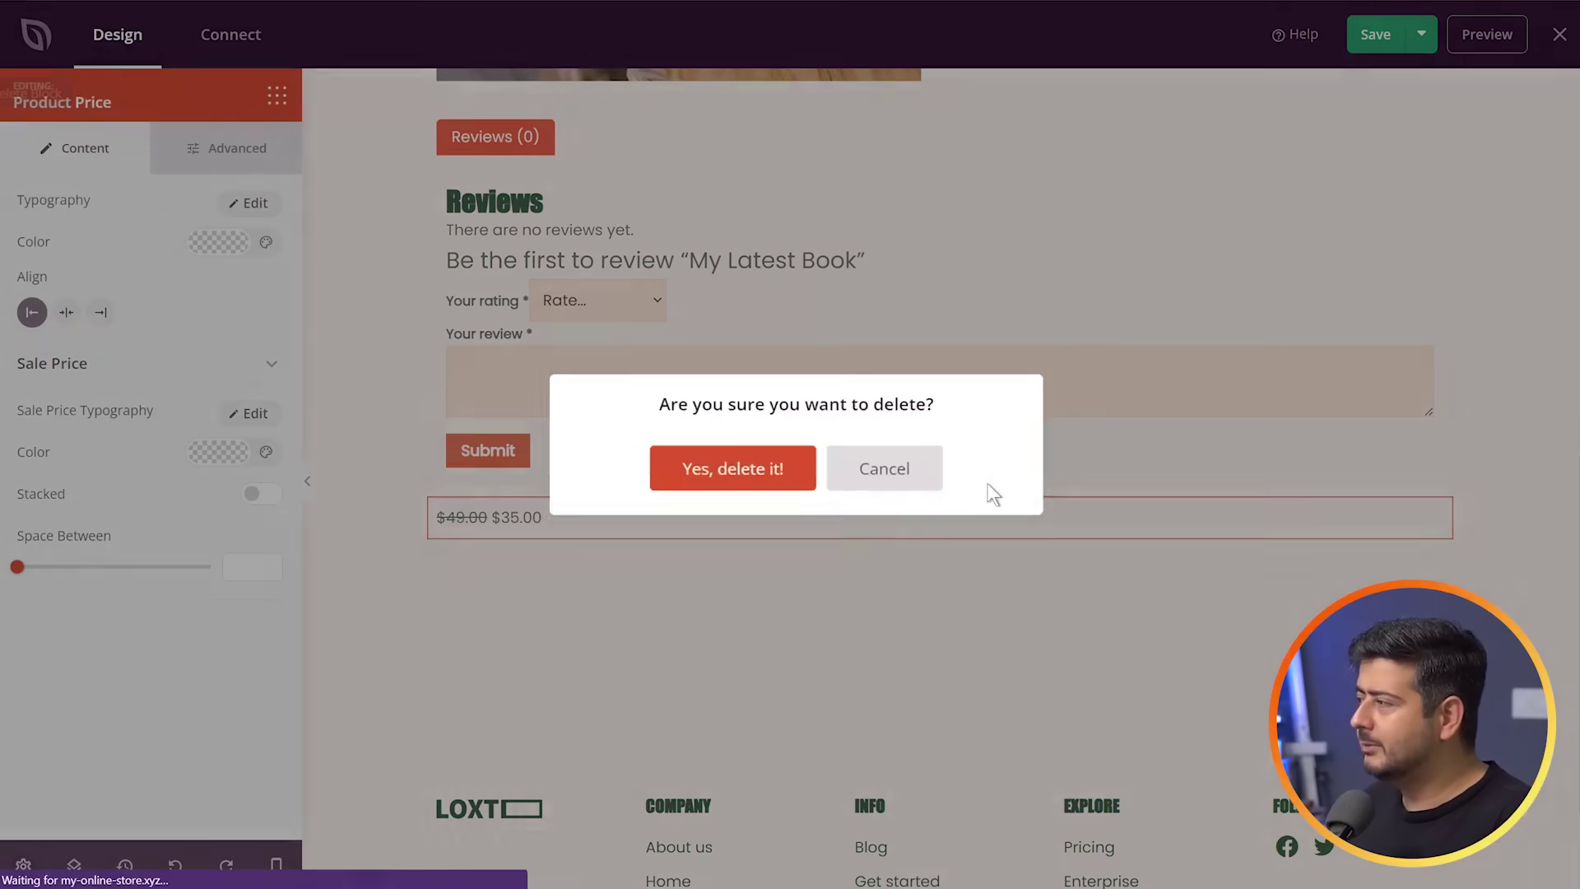
click(729, 467)
- Delete the Recent Product Reviews widget below the SKU and category line
scroll(1045, 635, up, 15)
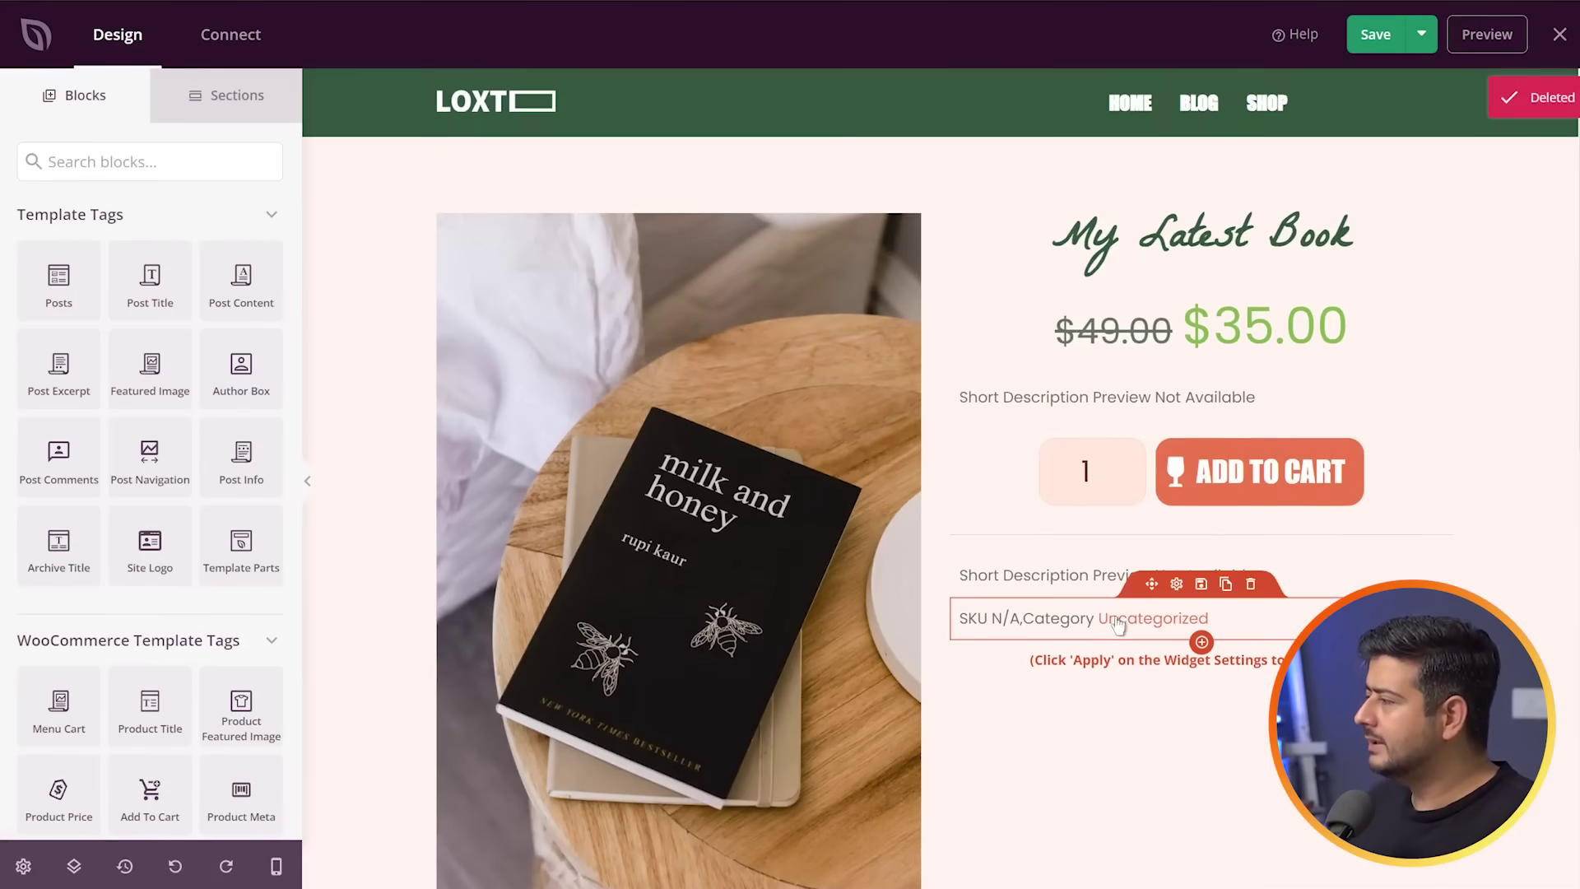
click(1238, 659)
click(1250, 632)
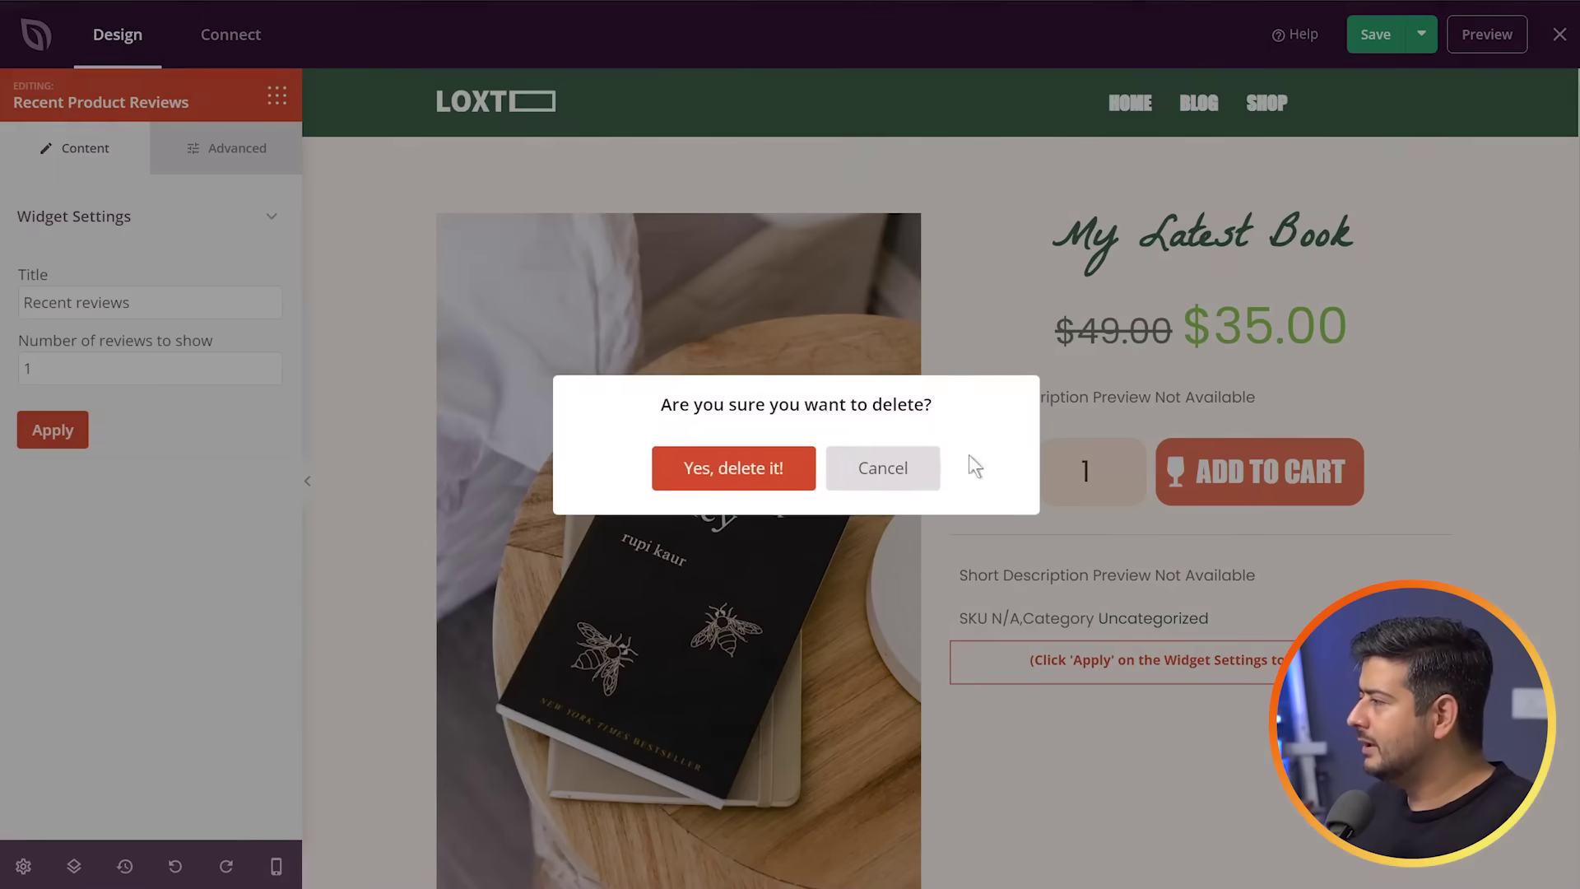
click(752, 466)
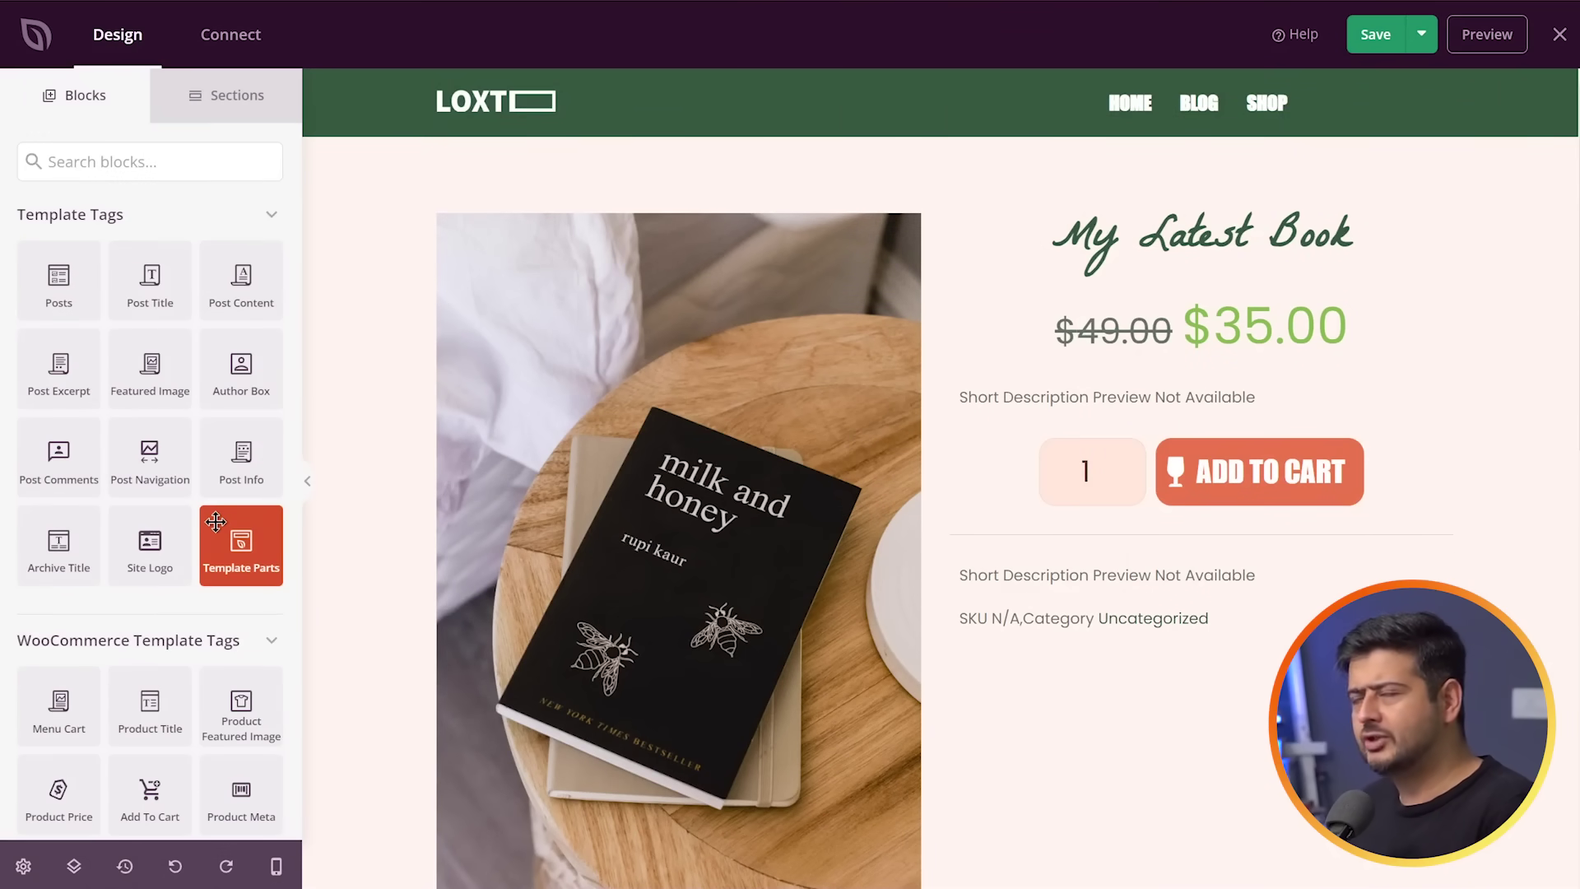
- Add an Additional Information block below the SKU and category line
scroll(215, 522, down, 4)
scroll(214, 522, down, 3)
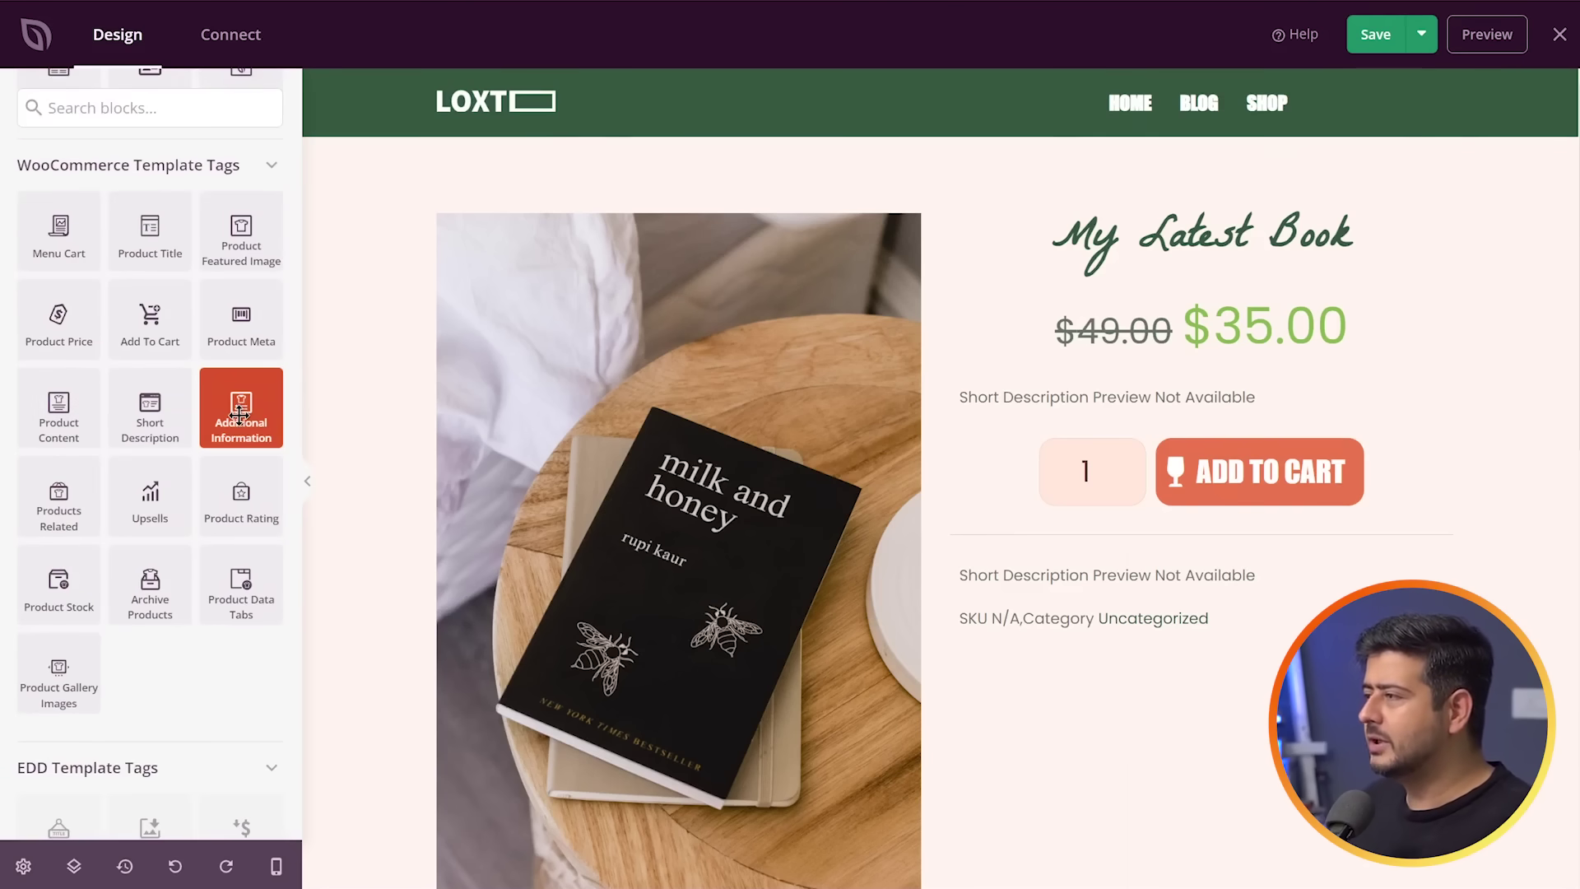
drag(236, 407, 1147, 659)
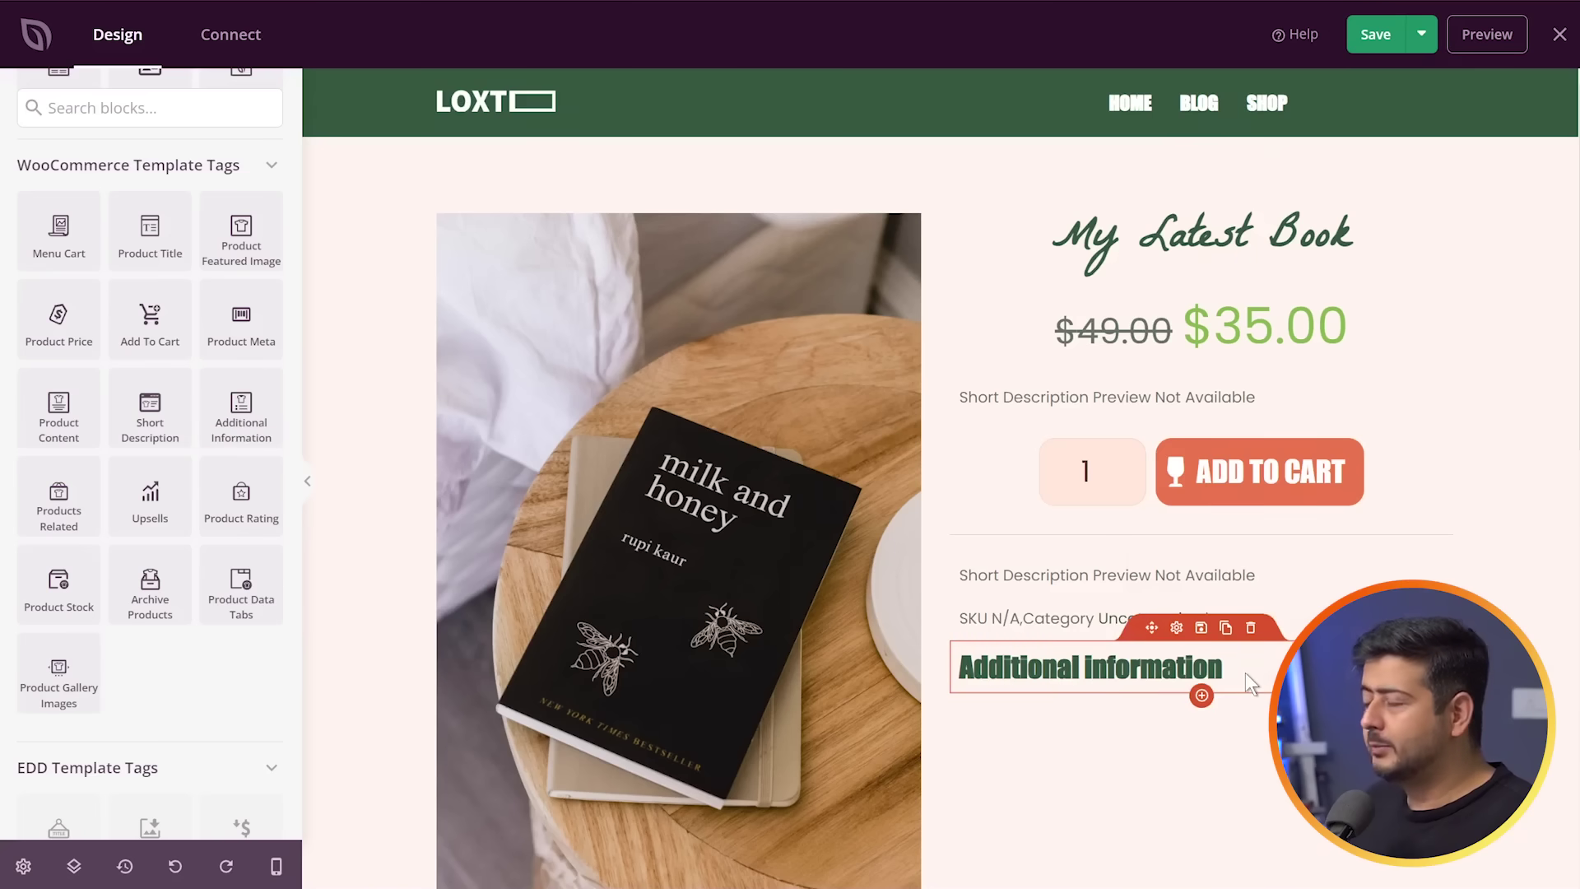
- Add a Products Related block below the review form, above the footer
scroll(1246, 673, down, 10)
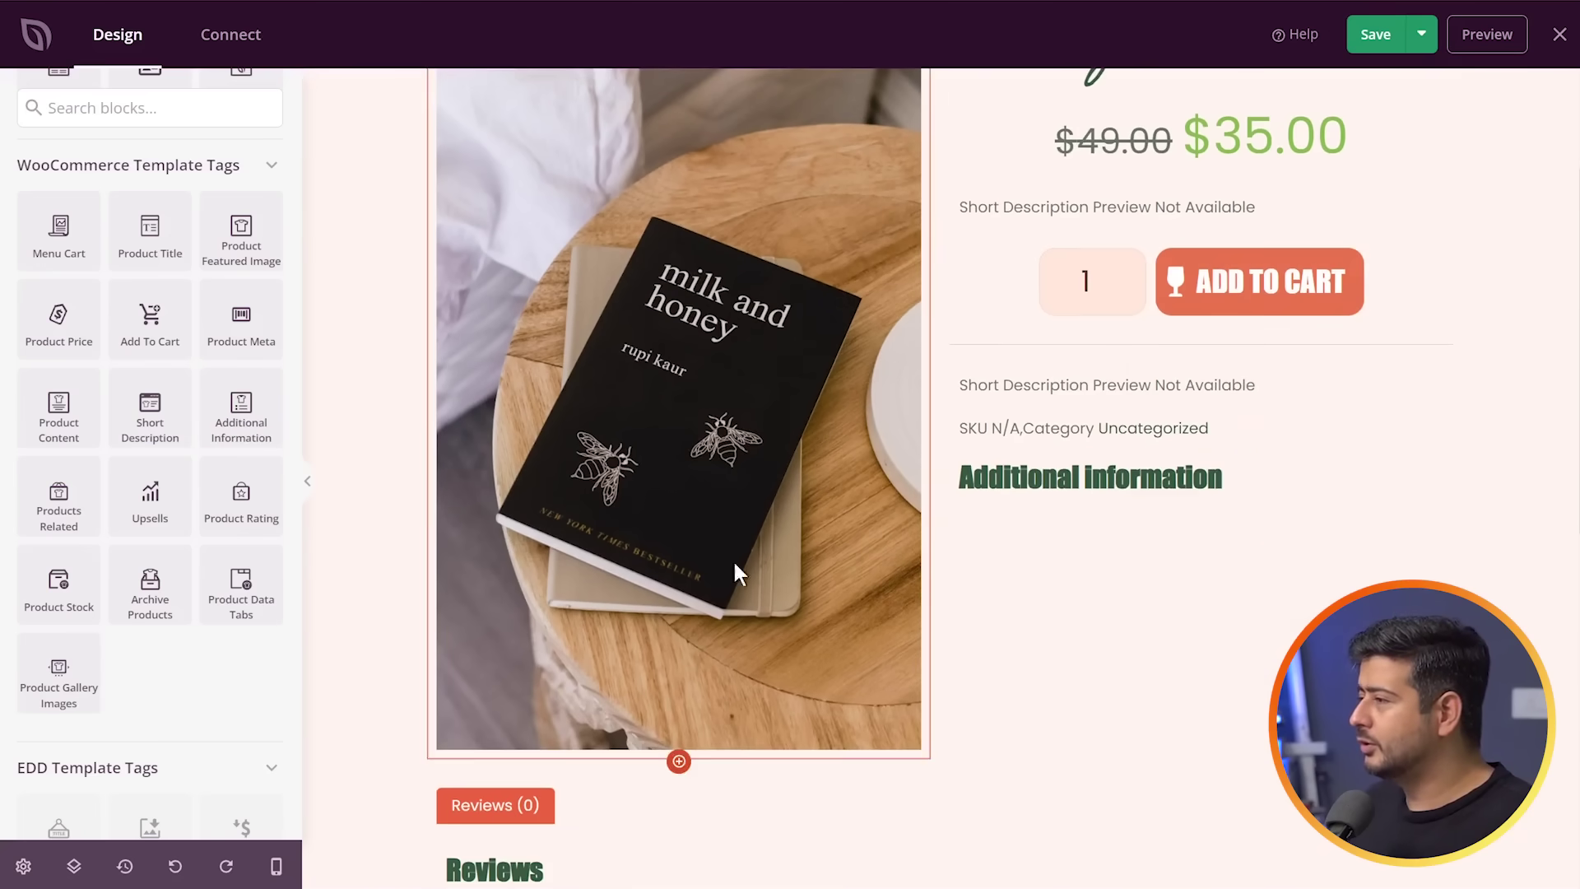
scroll(1214, 646, down, 3)
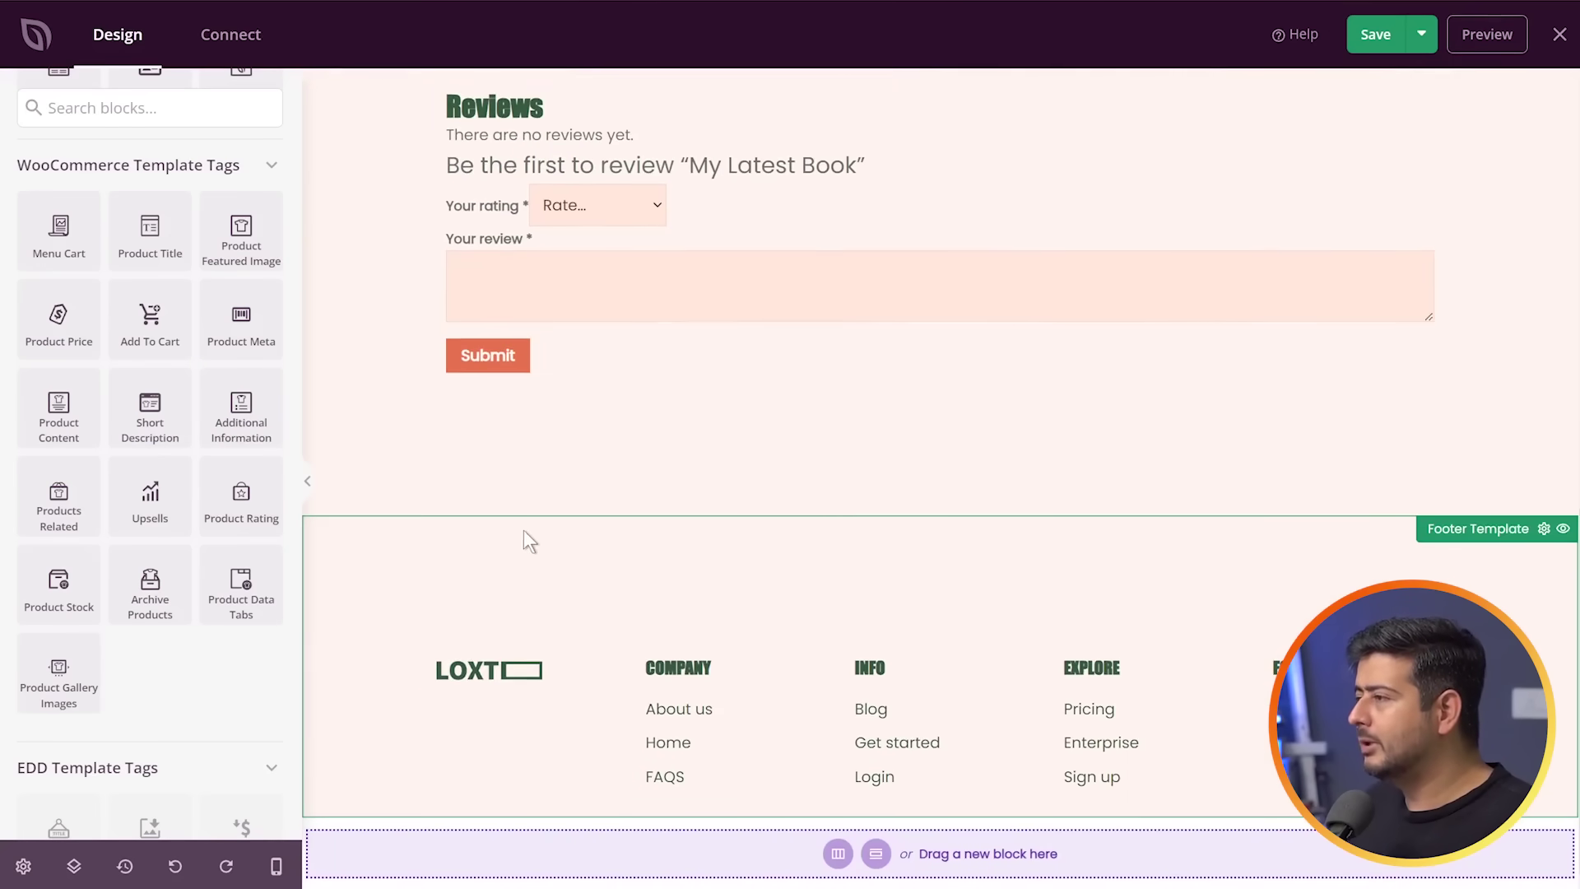
drag(70, 498, 813, 451)
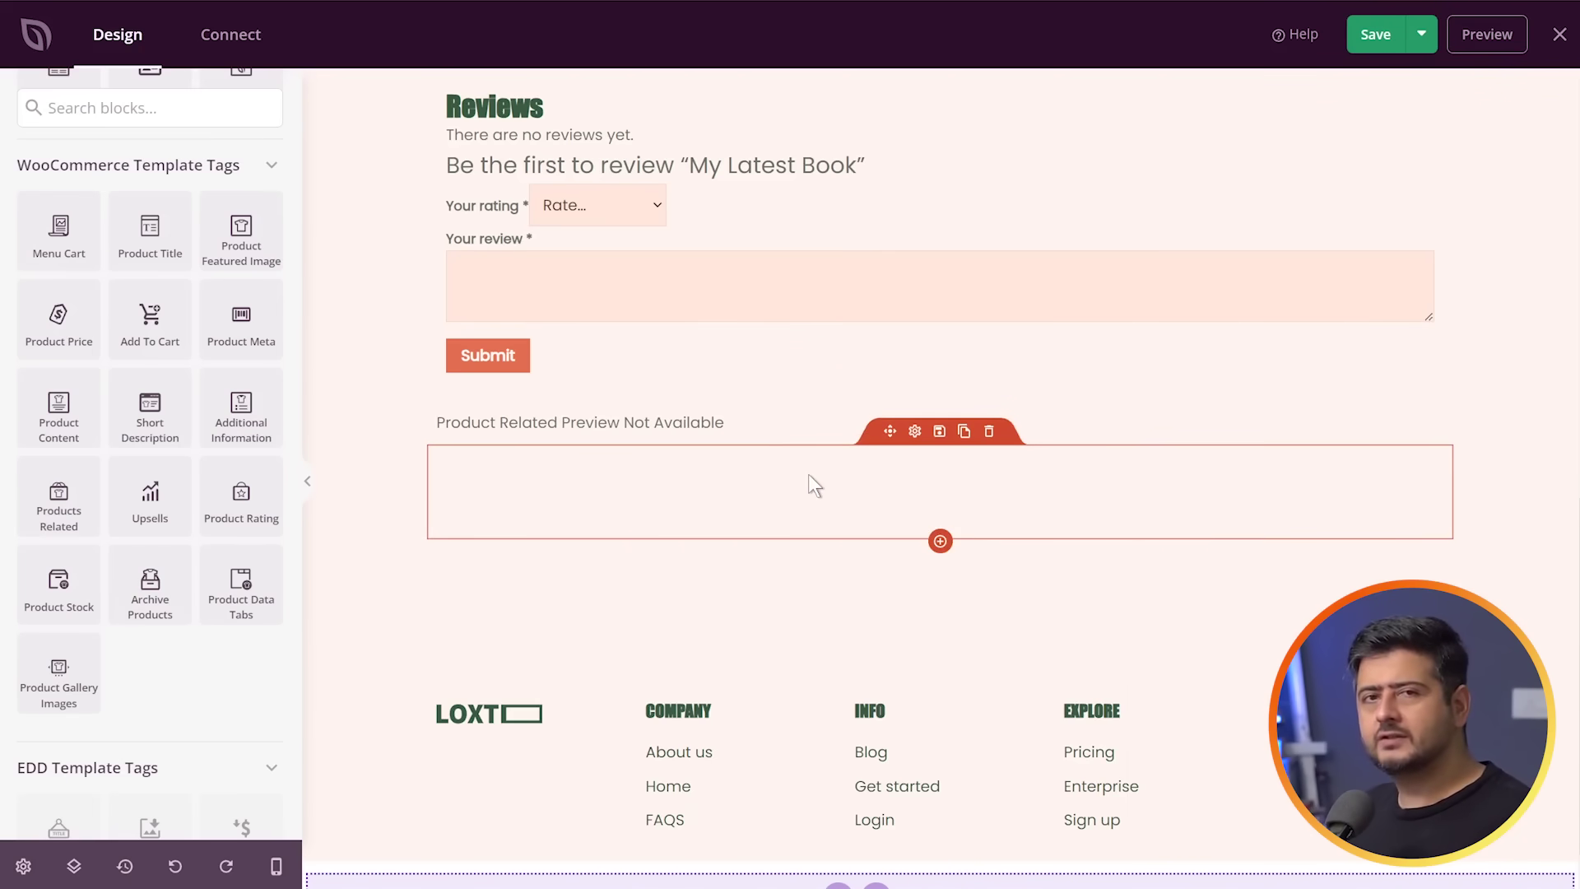
- Look over the finished product page layout, save the template and open its preview
scroll(811, 480, up, 10)
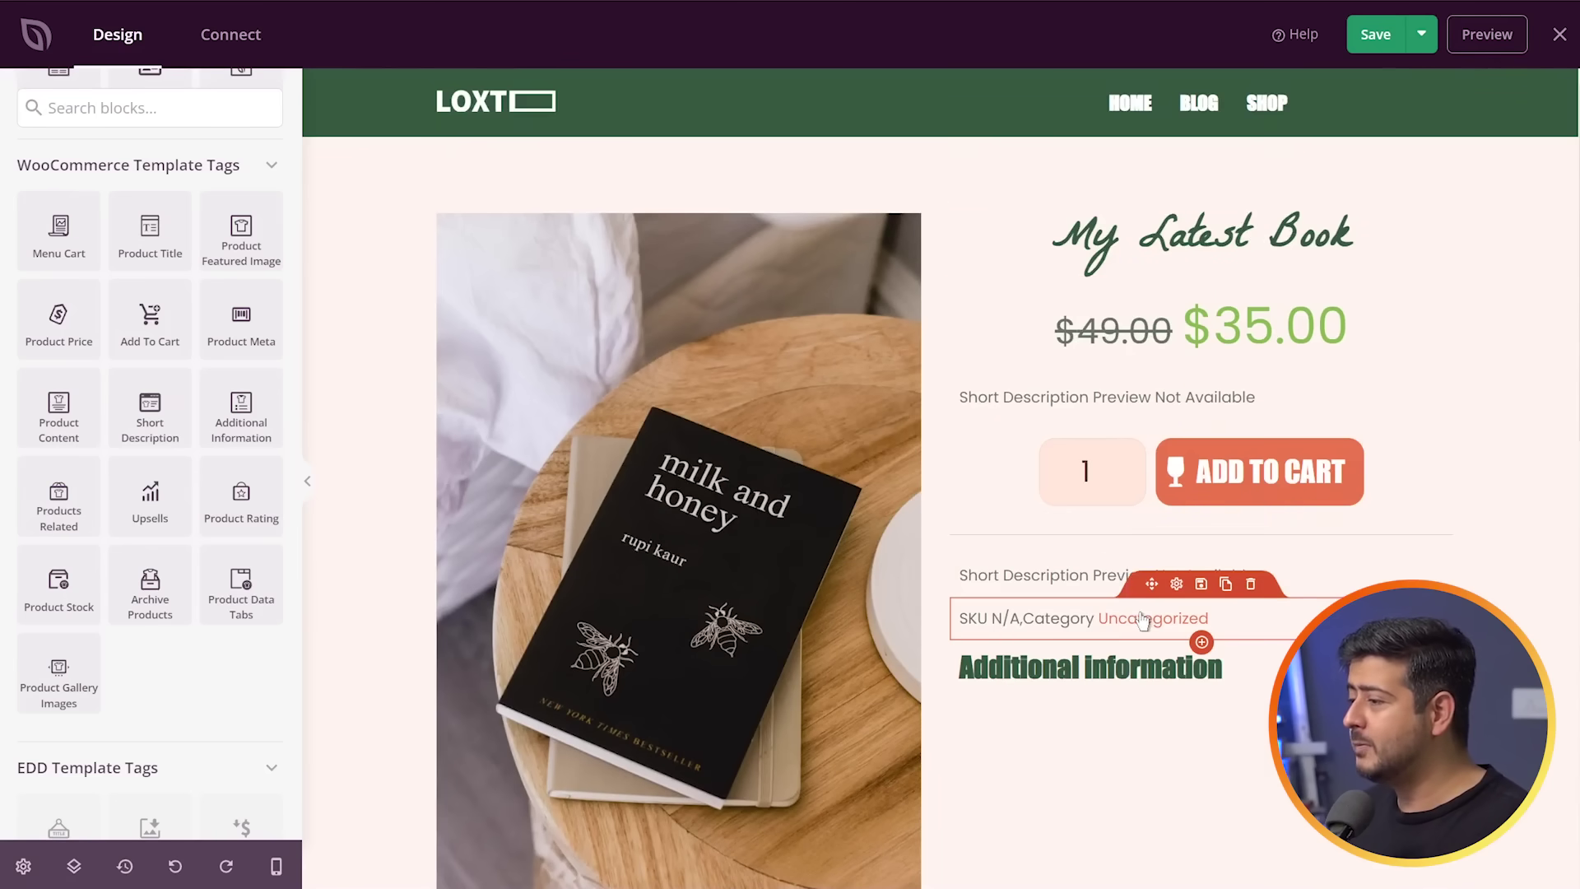
scroll(1099, 569, down, 10)
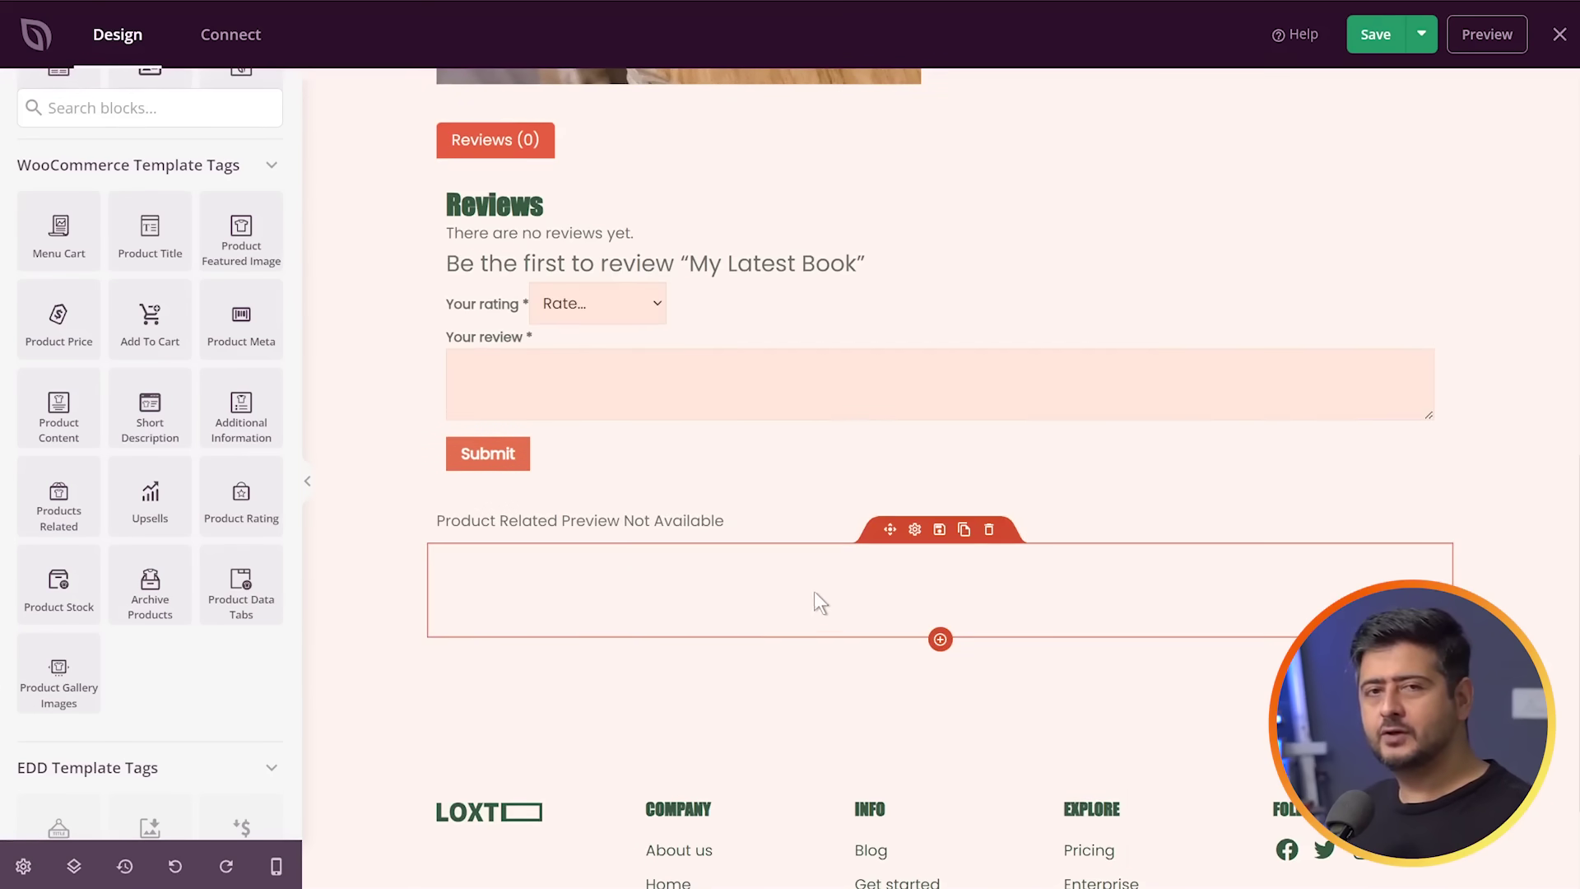
scroll(833, 576, up, 10)
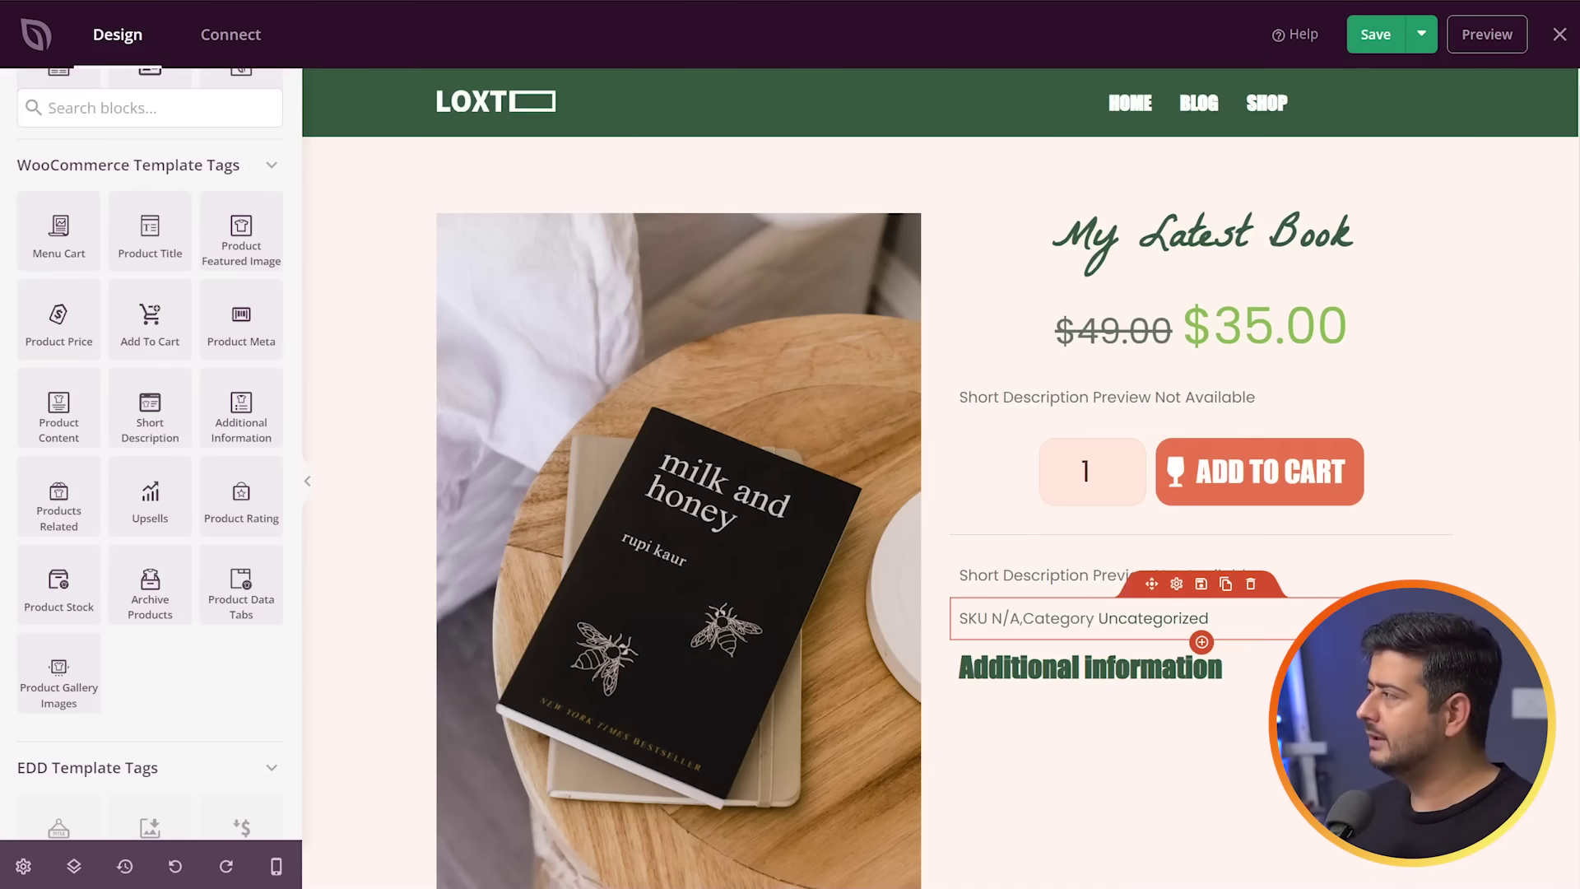
click(1358, 32)
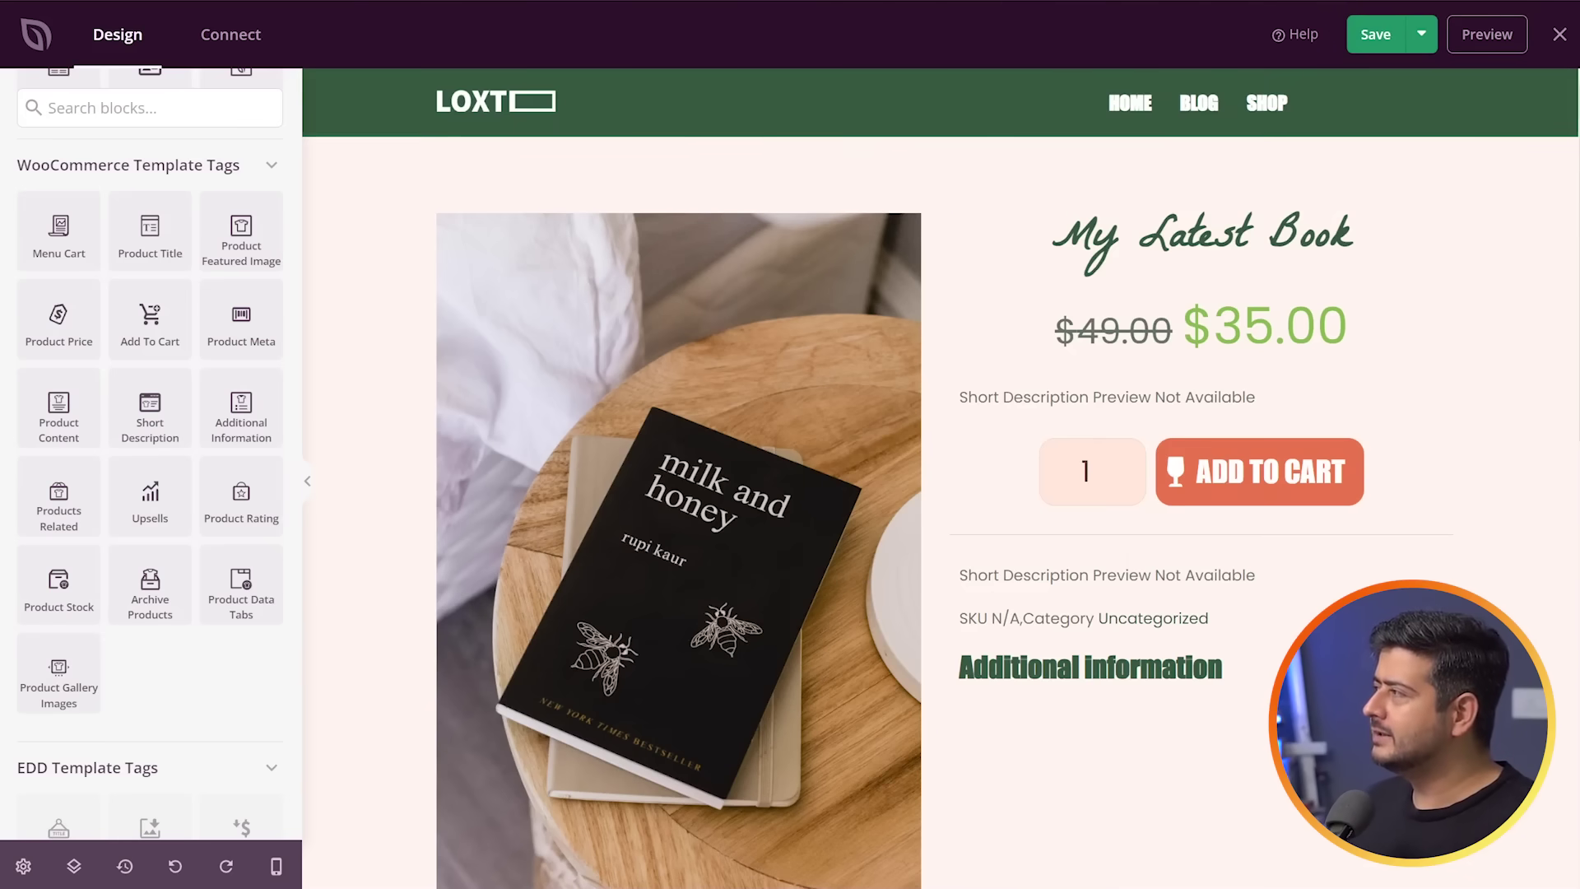
click(1487, 34)
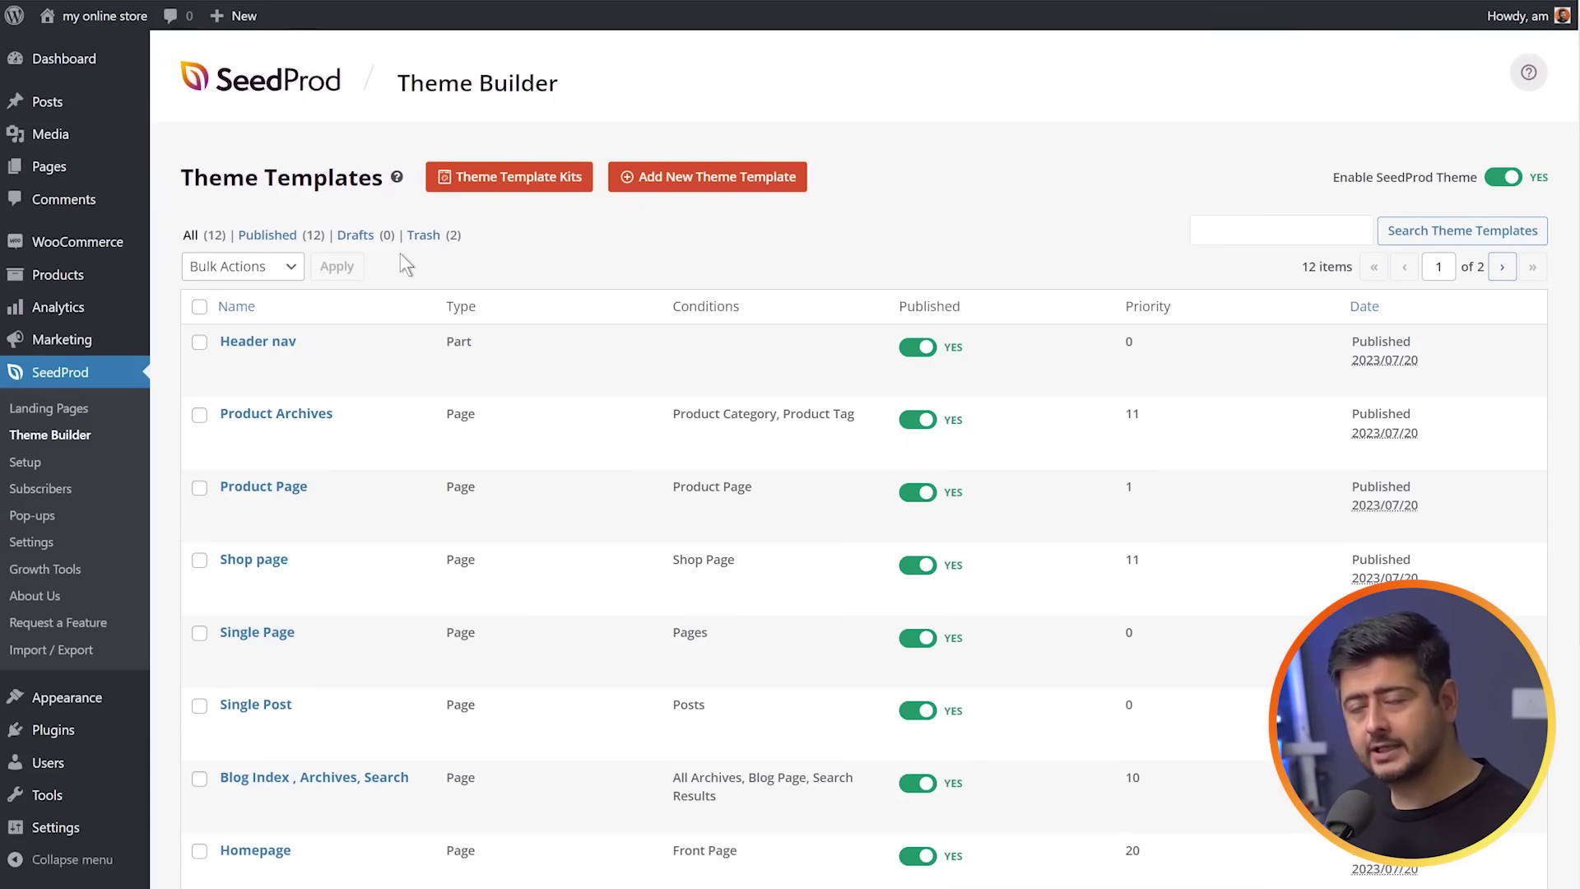
- Open the Single Page template's design in a new browser tab and look over the Theme Templates list
scroll(400, 264, down, 3)
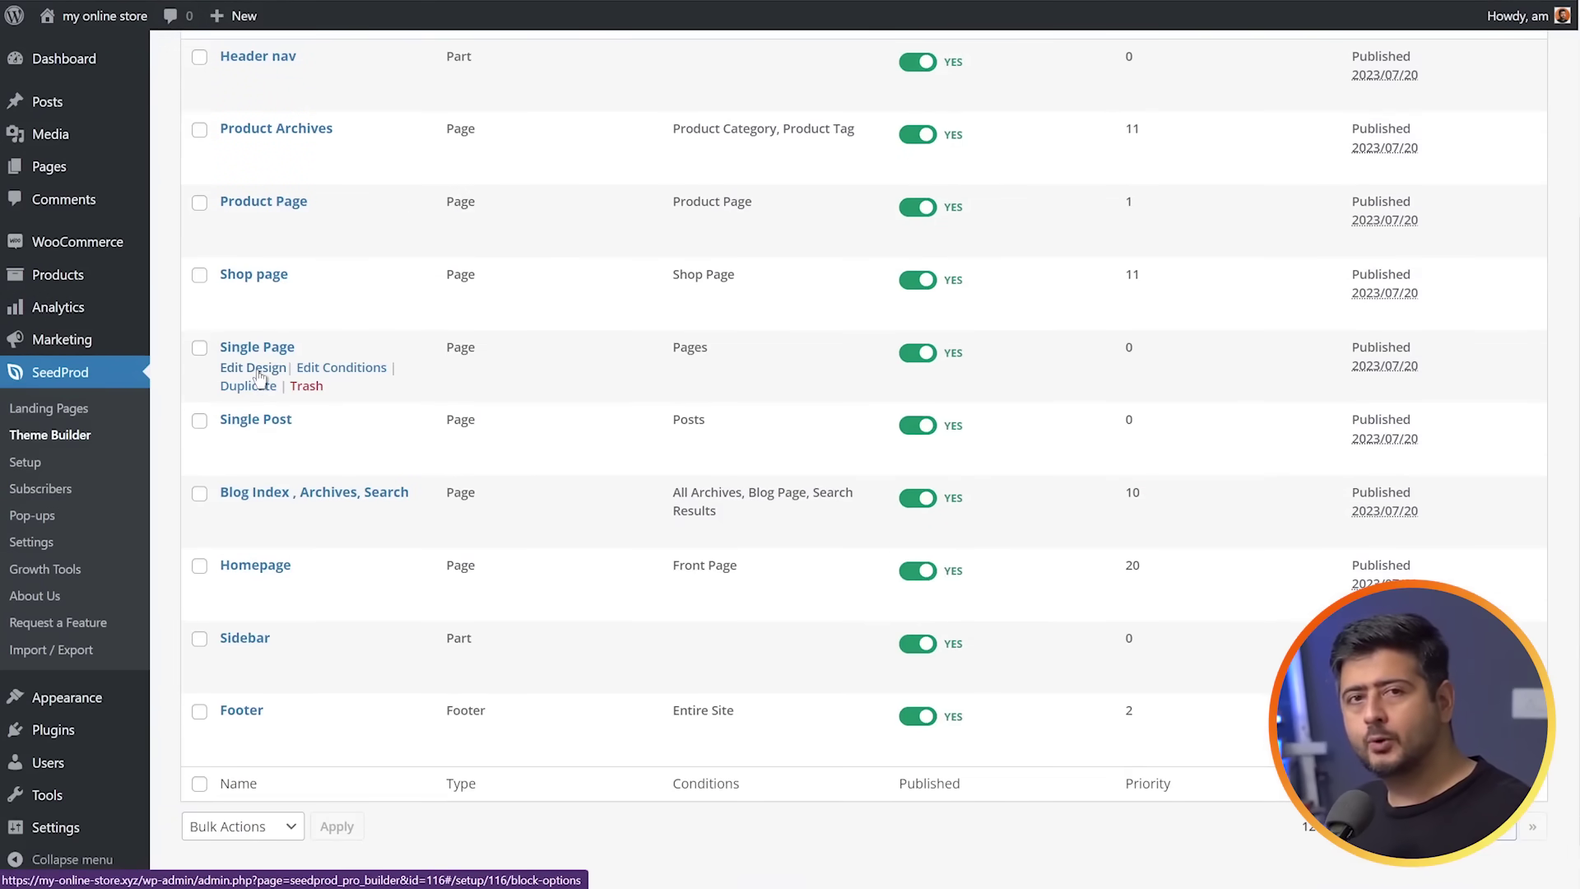
right_click(258, 376)
click(284, 380)
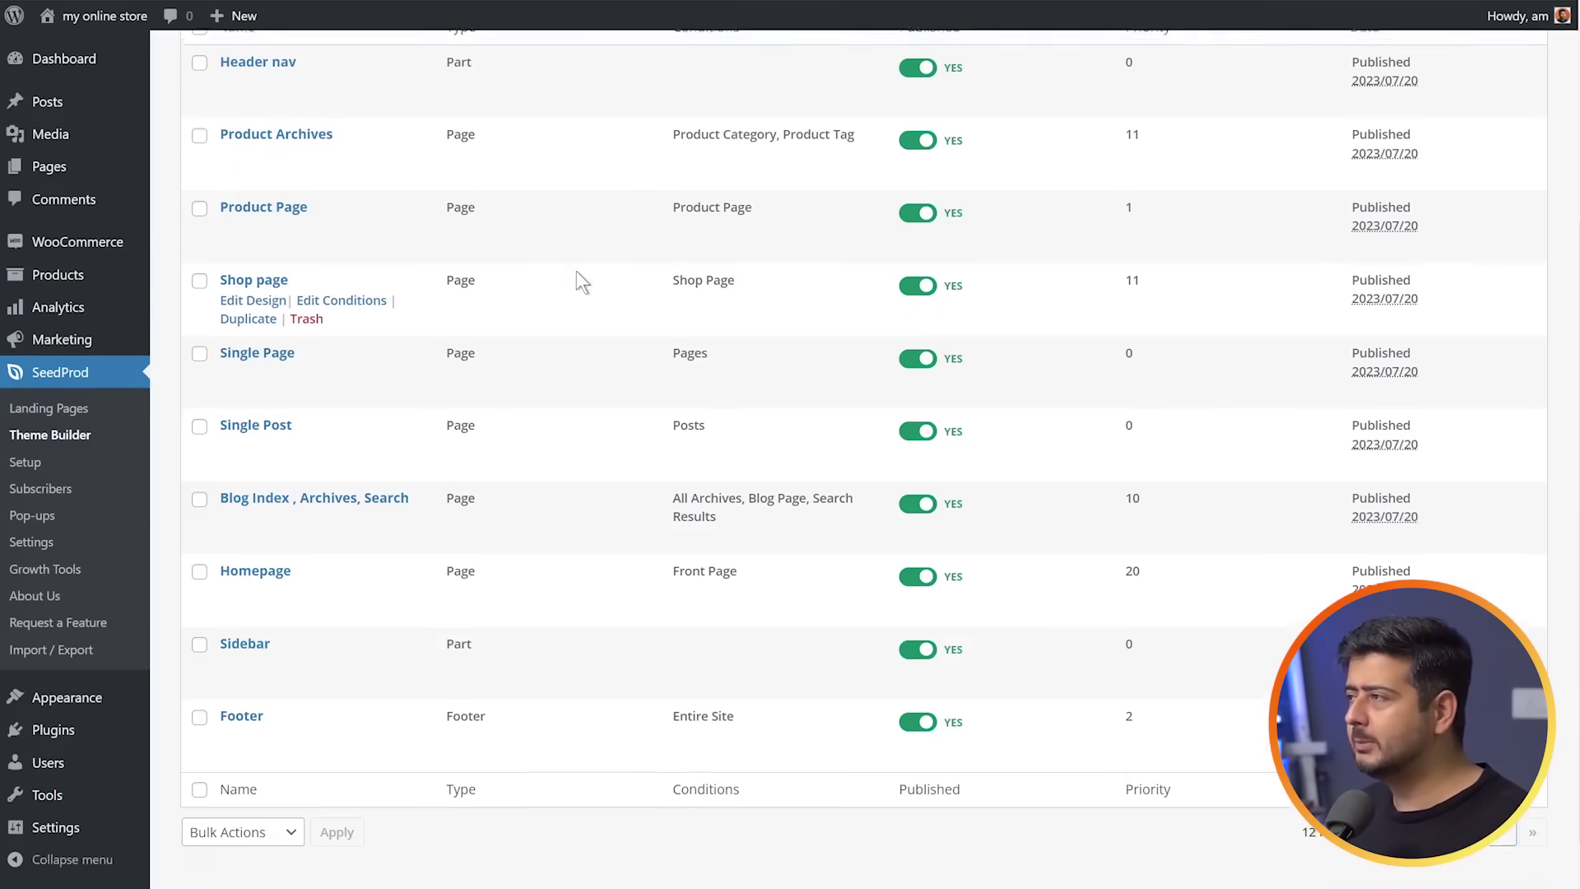
scroll(576, 269, up, 3)
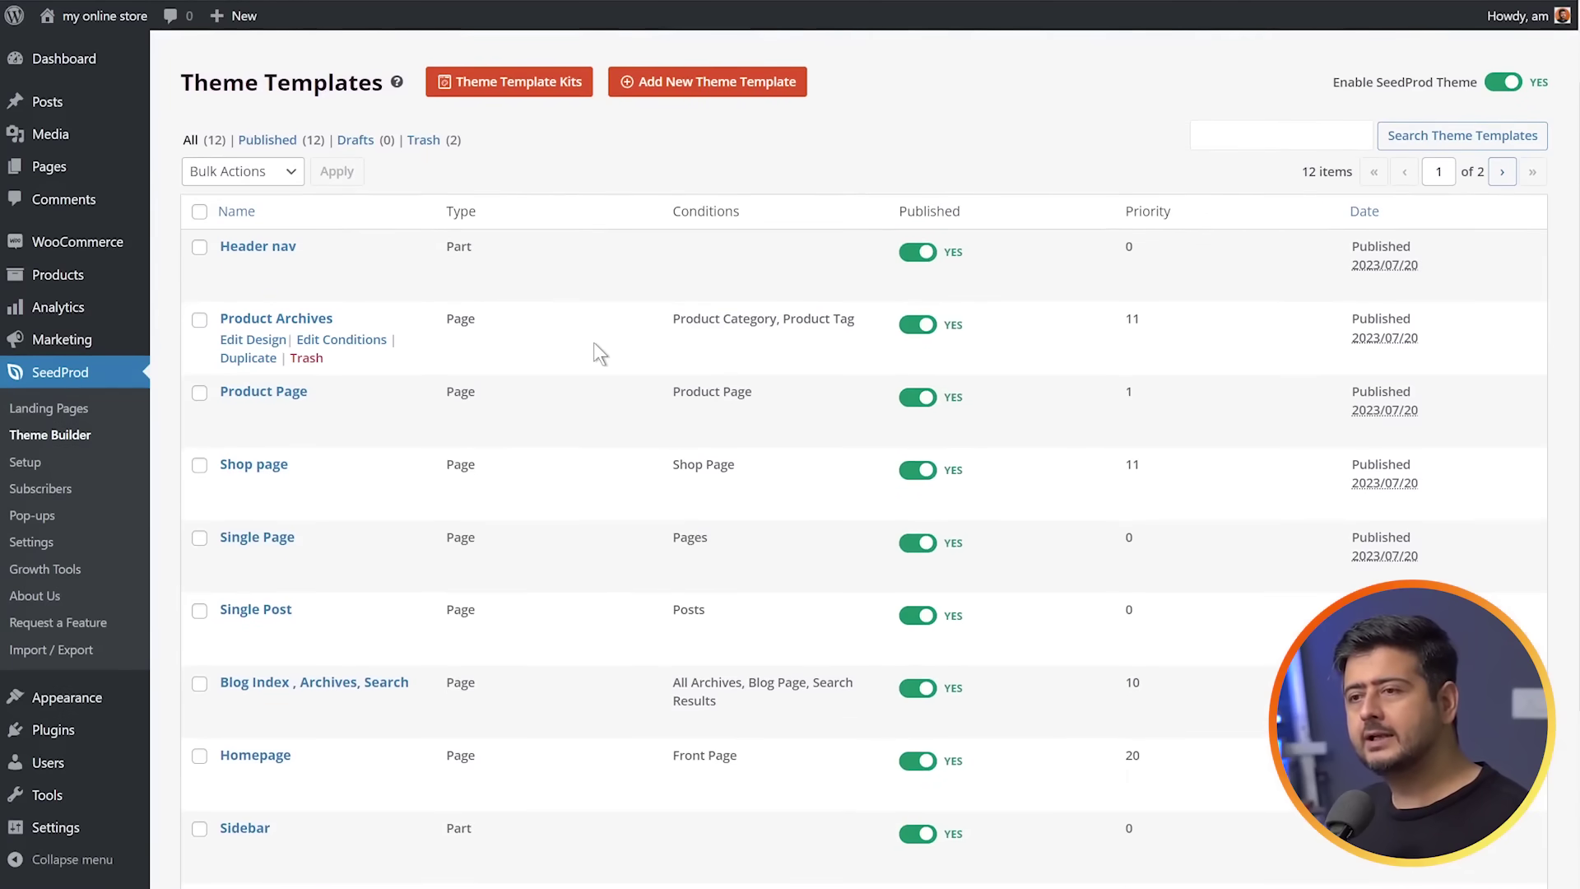